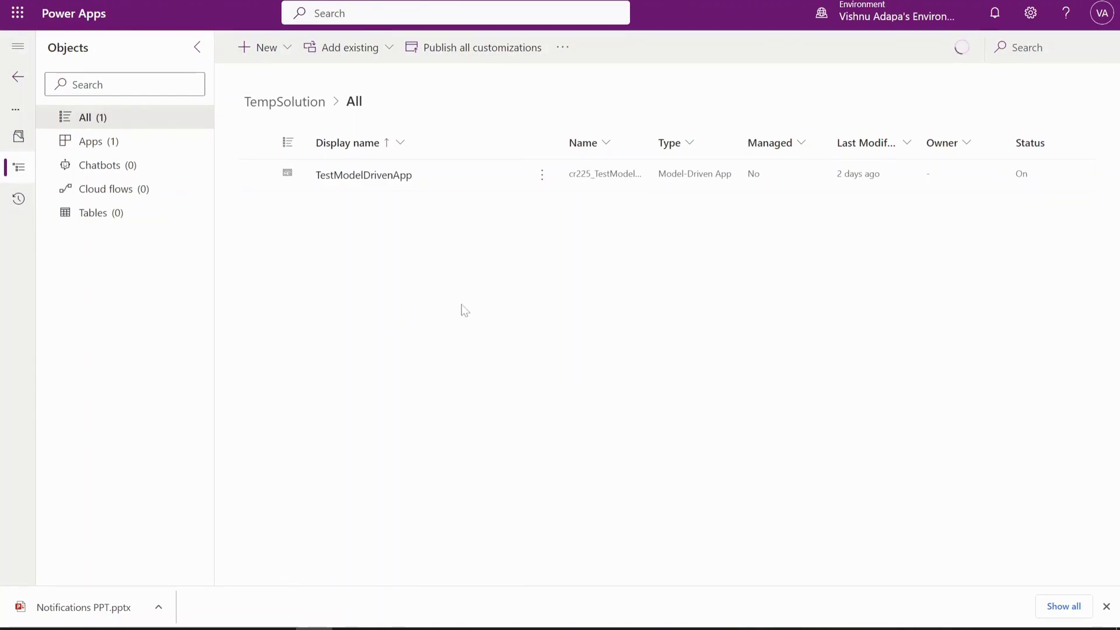
Step: Open TestModelDrivenApp for editing and check the In-app notifications option in its feature settings, leaving the settings unsaved
click(542, 181)
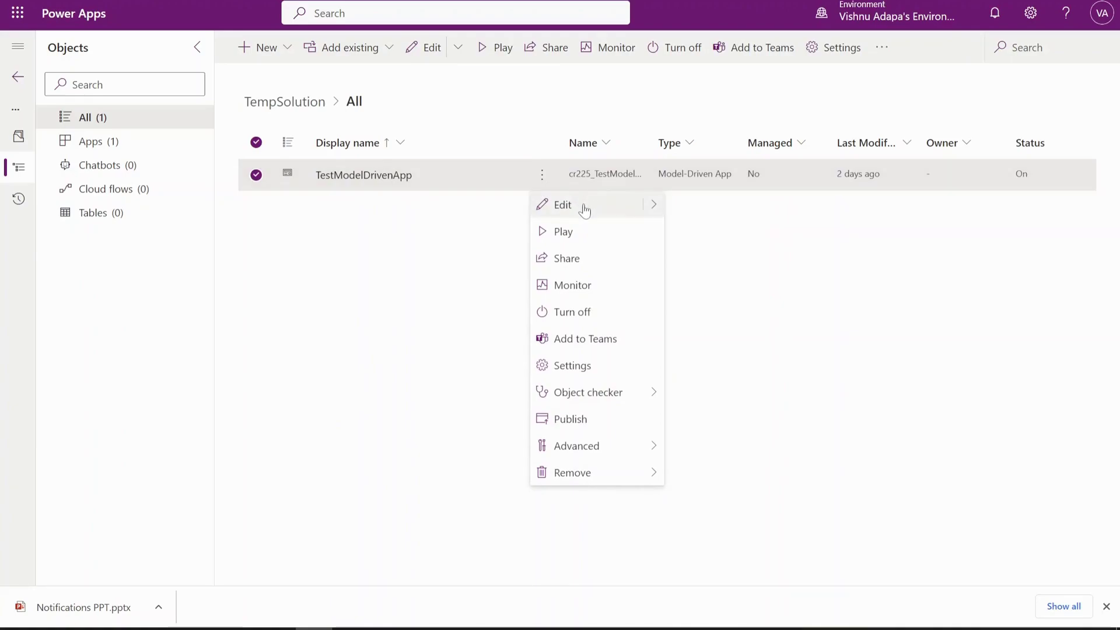
click(611, 210)
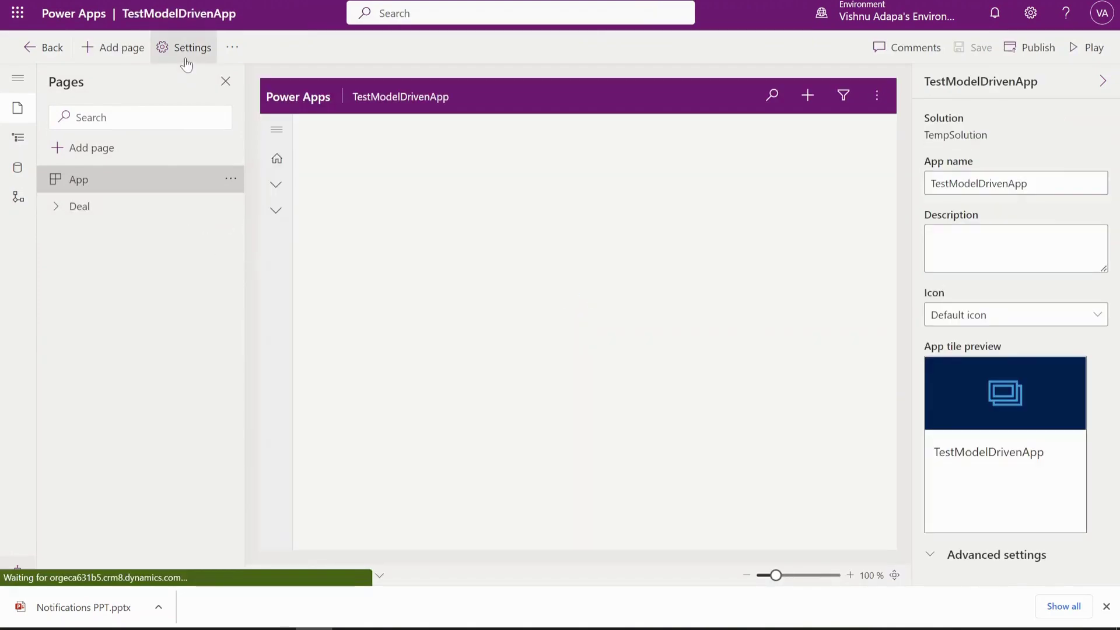
click(186, 51)
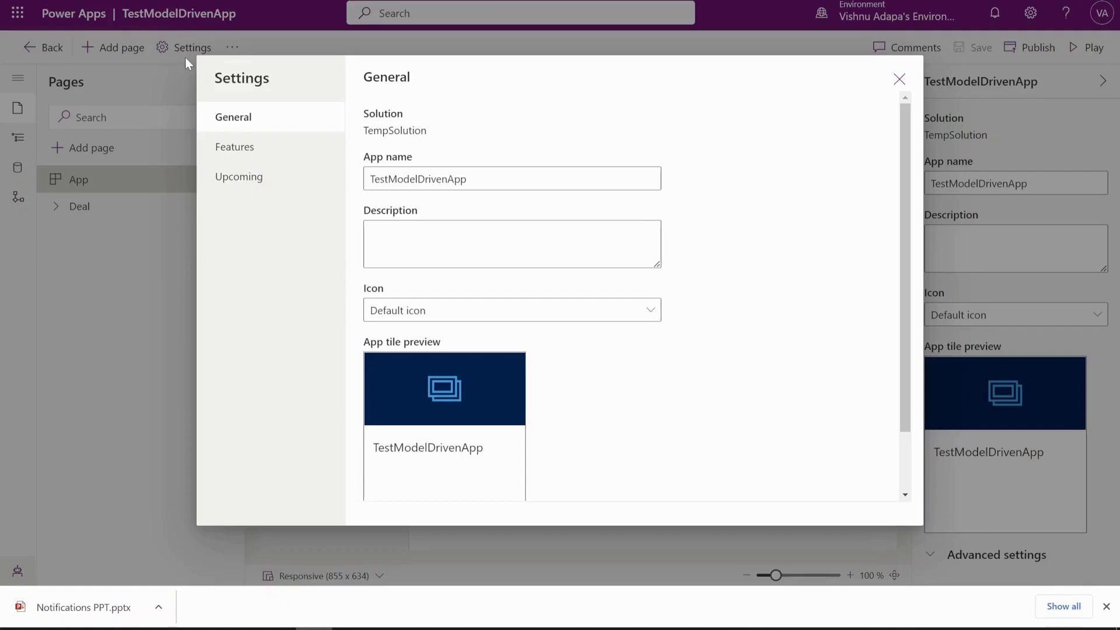
click(278, 158)
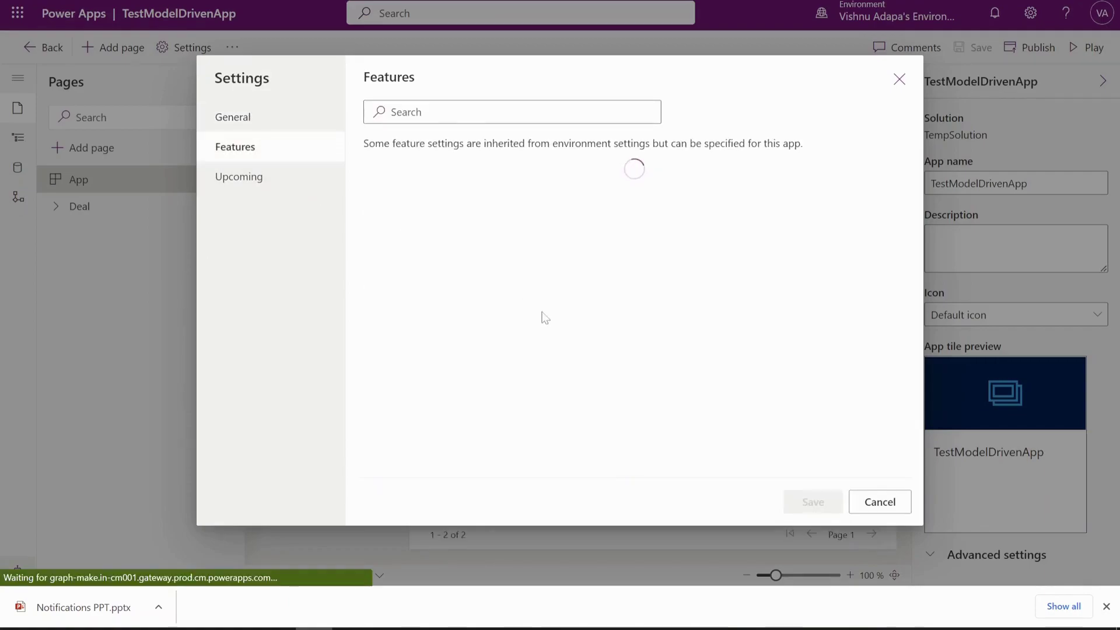
scroll(545, 317, down, 2)
scroll(545, 318, down, 2)
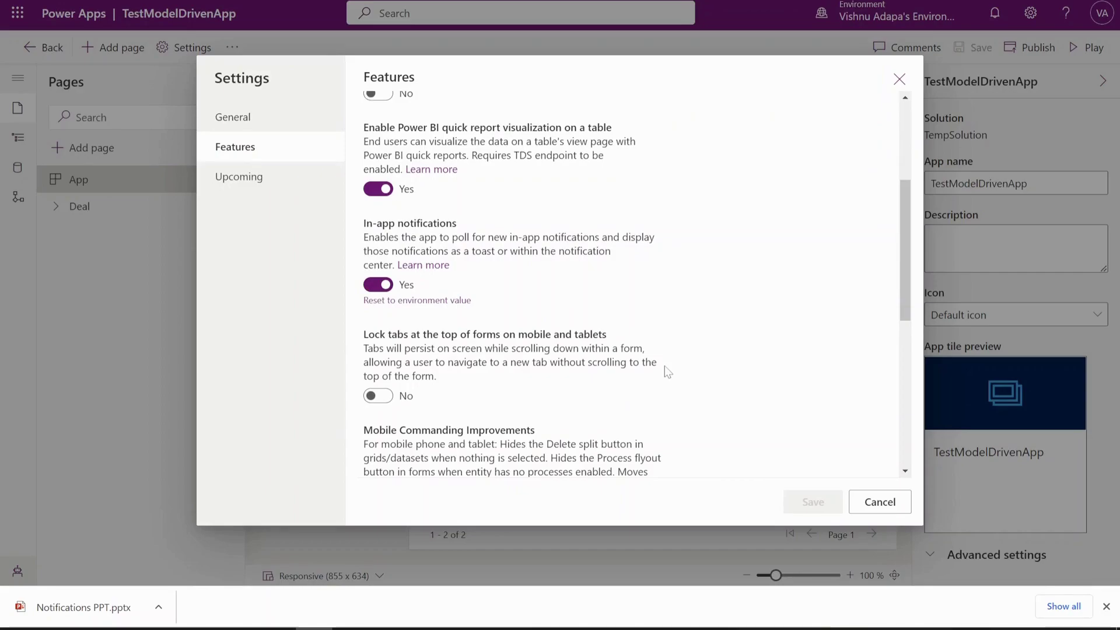
click(878, 502)
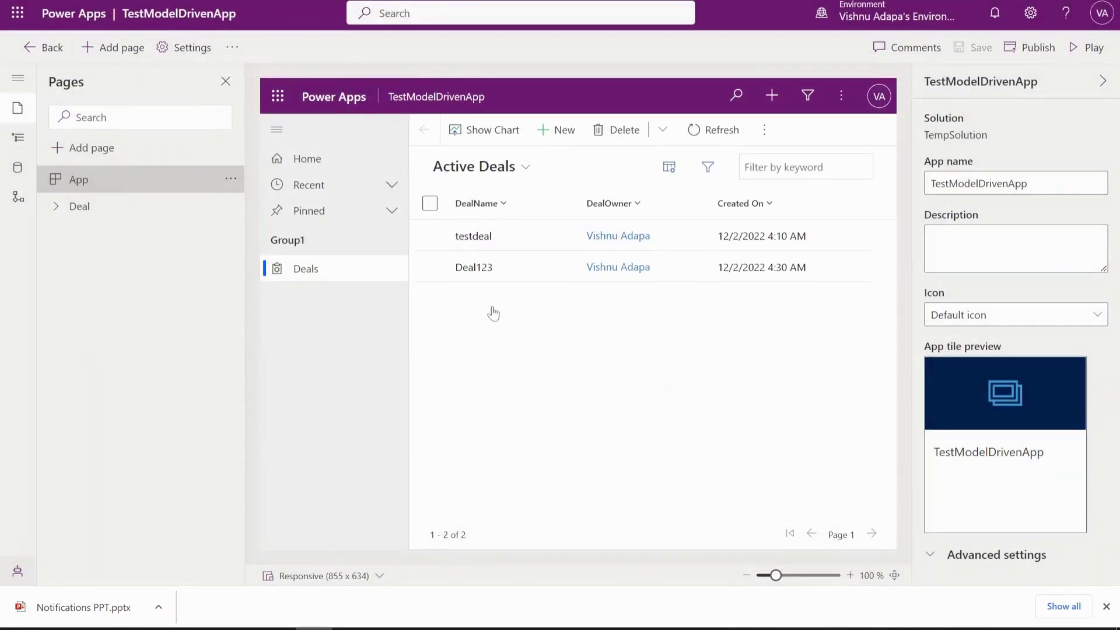
click(352, 629)
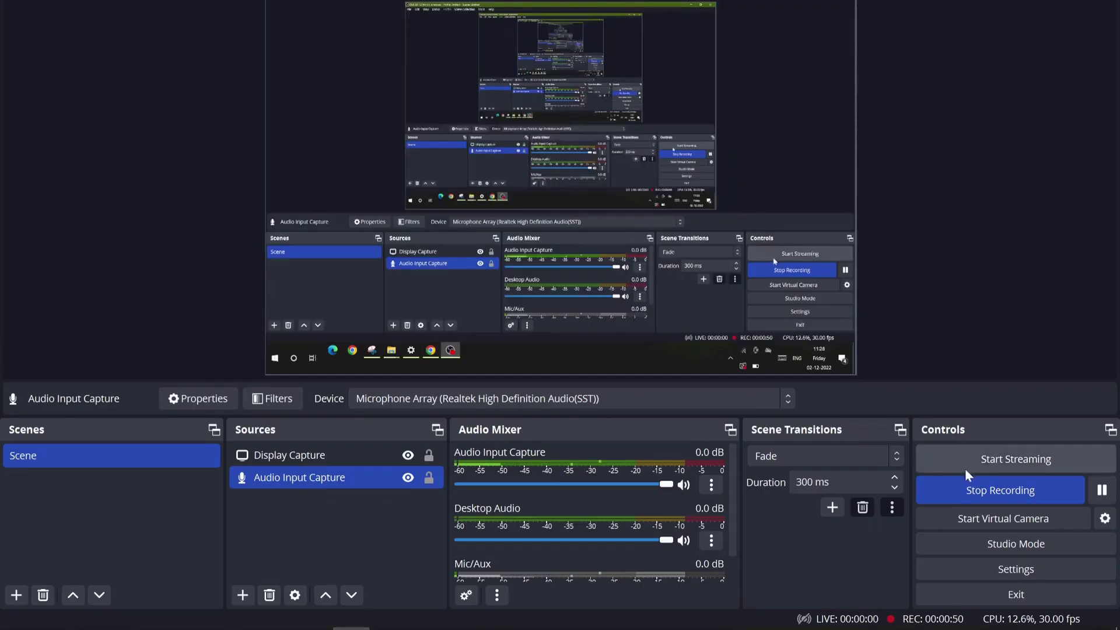
click(960, 484)
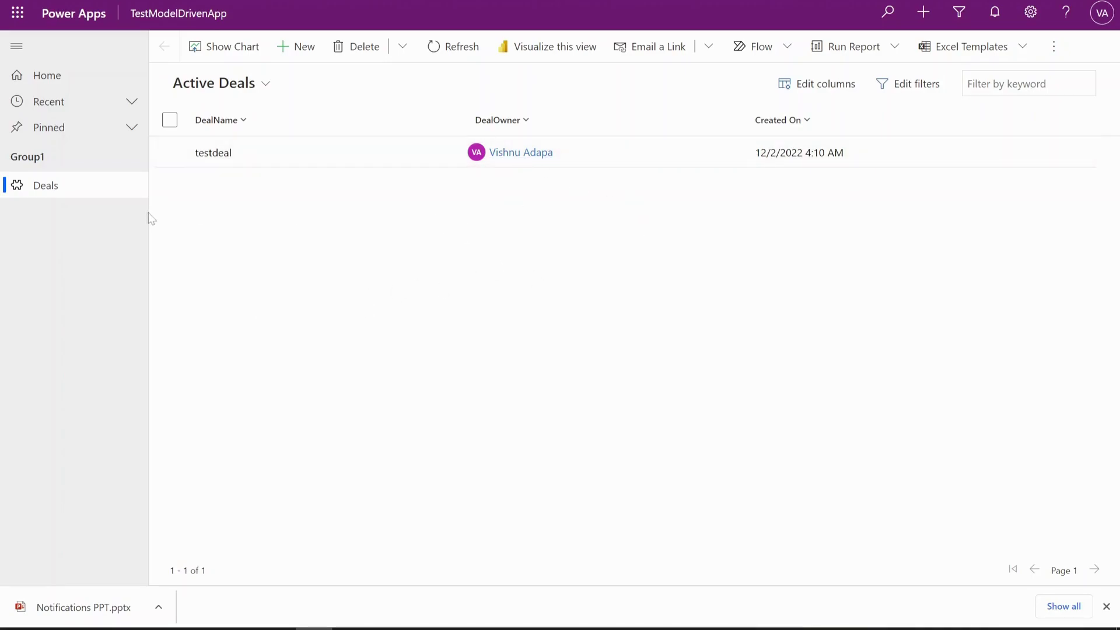
Step: Create a deal named Deal123, assign its deal owner, save it and return to the Deals list
click(301, 50)
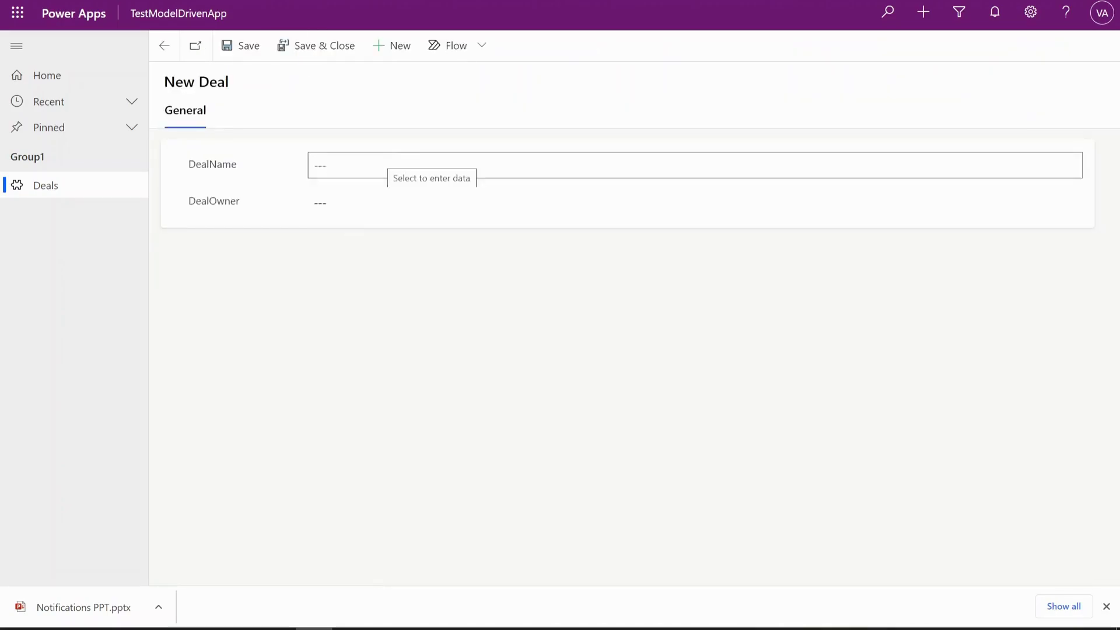
click(327, 166)
text(Deal123)
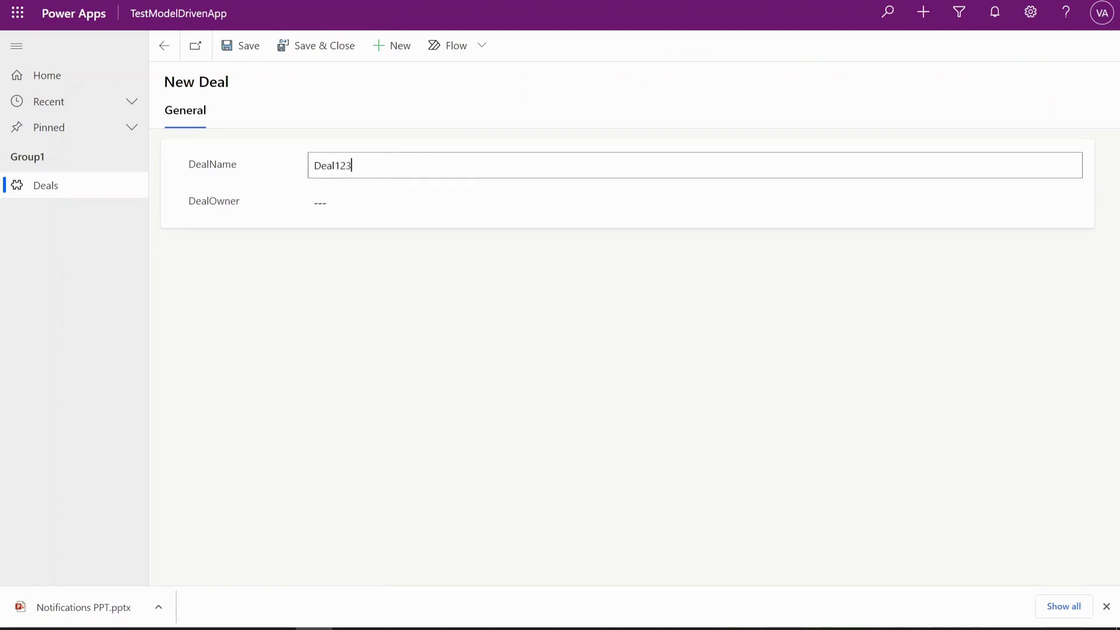
key(Tab)
text(vish)
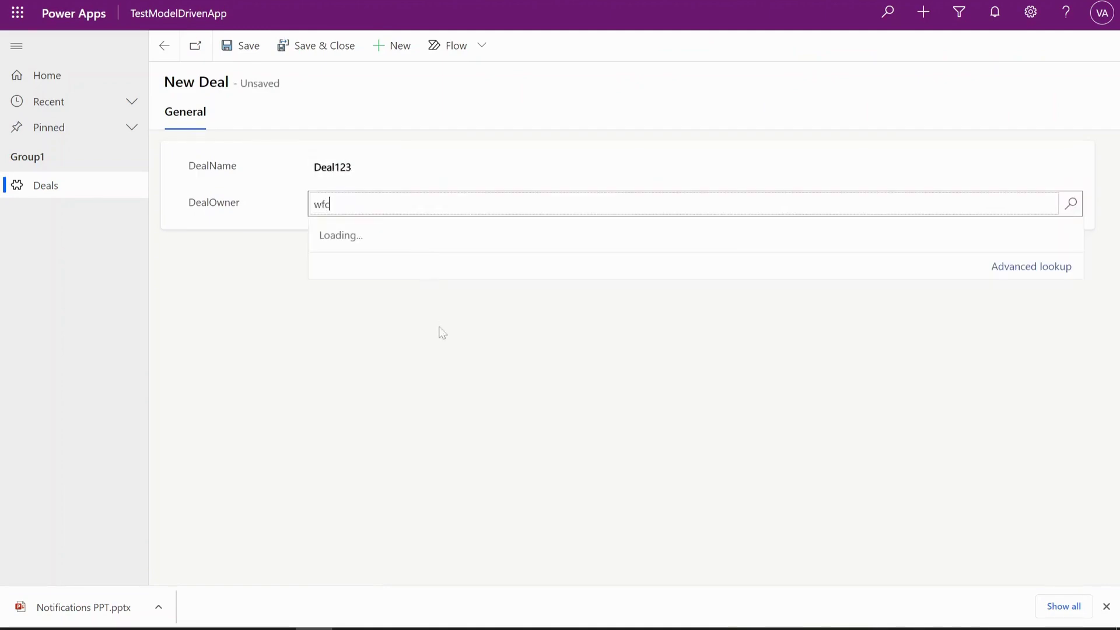
click(393, 267)
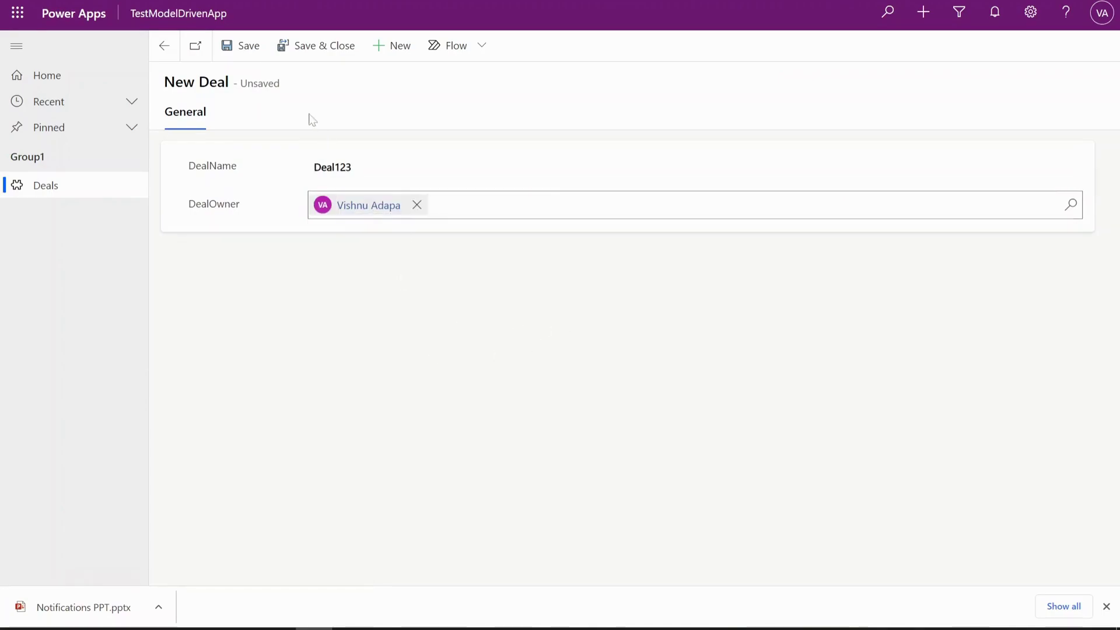
click(248, 46)
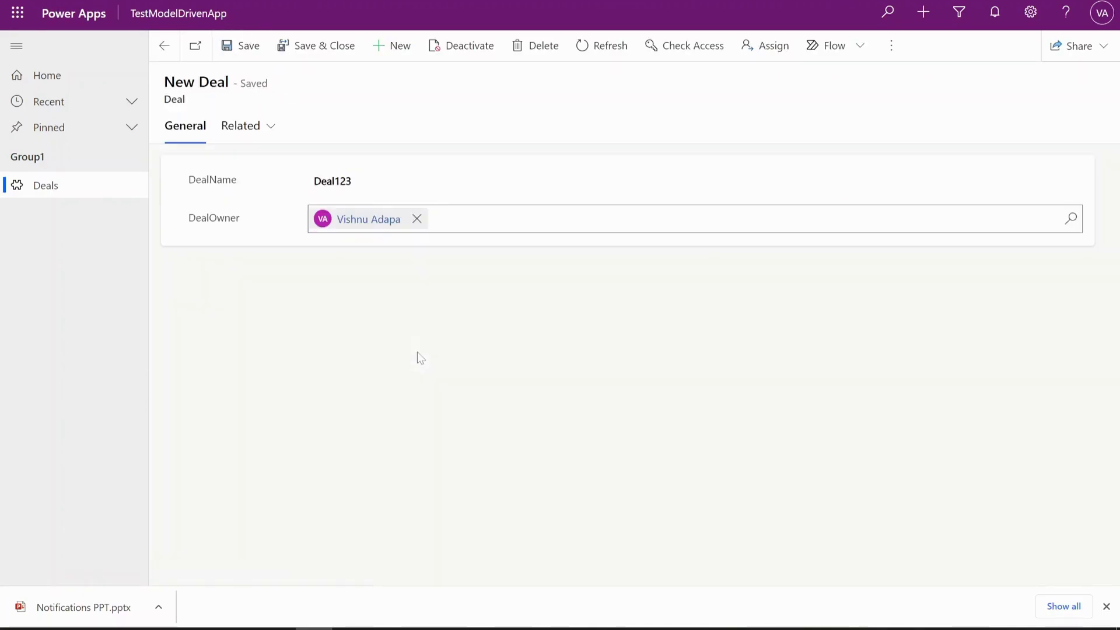
click(50, 185)
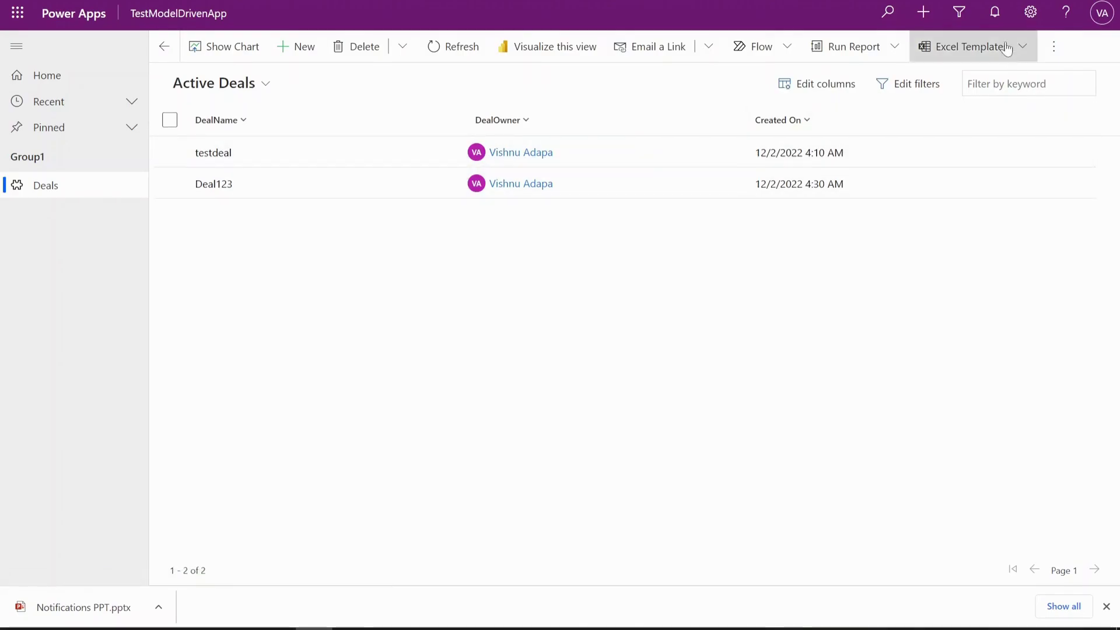
Step: Dismiss the testdeal notification in the app's notification center and close the center
click(995, 12)
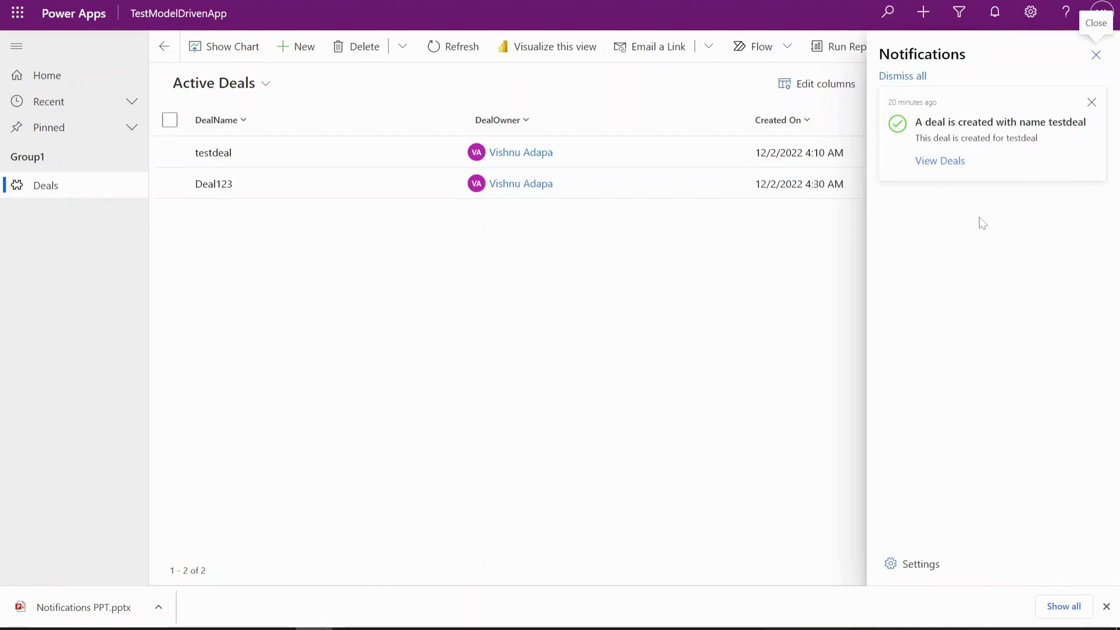
click(1091, 102)
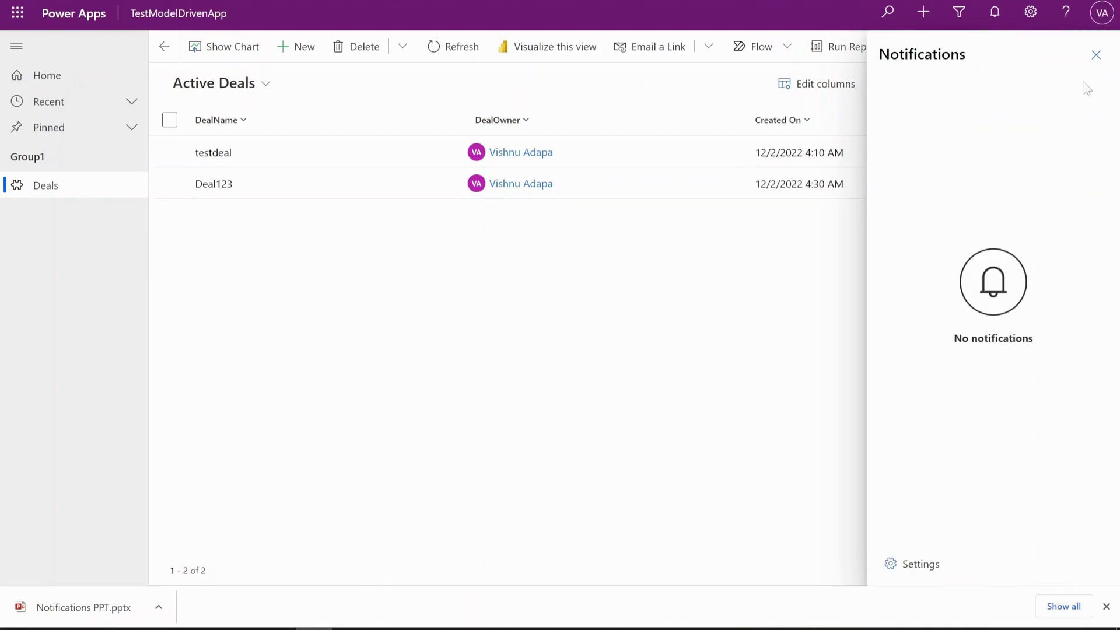
click(1095, 54)
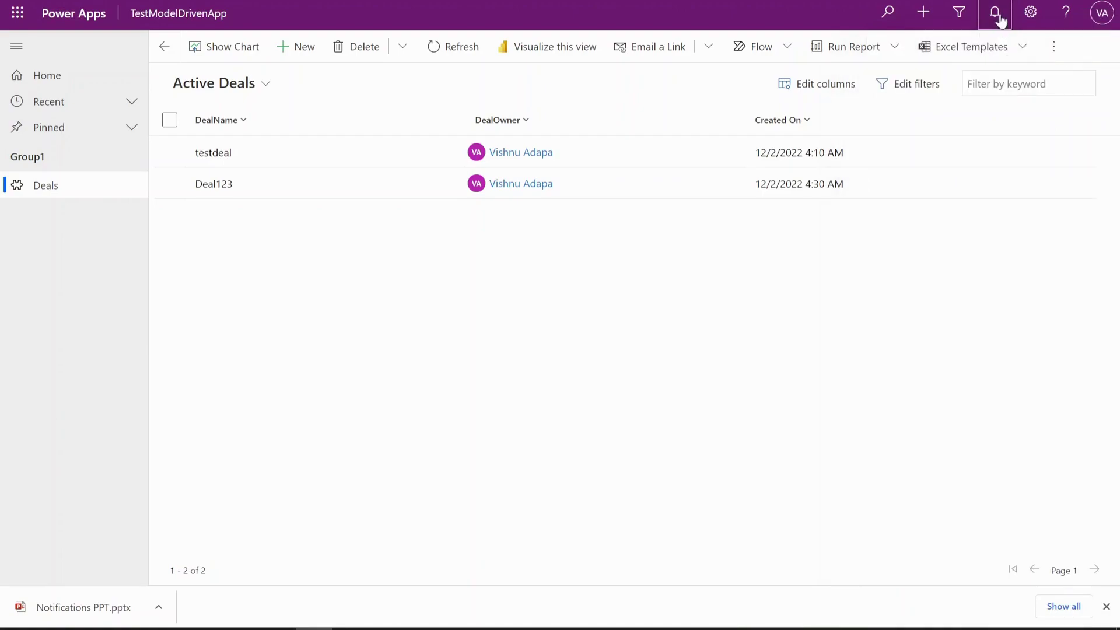
Step: Check the notification center for the Deal123 notification and view the deal record through its View Deals link
click(995, 13)
click(1097, 56)
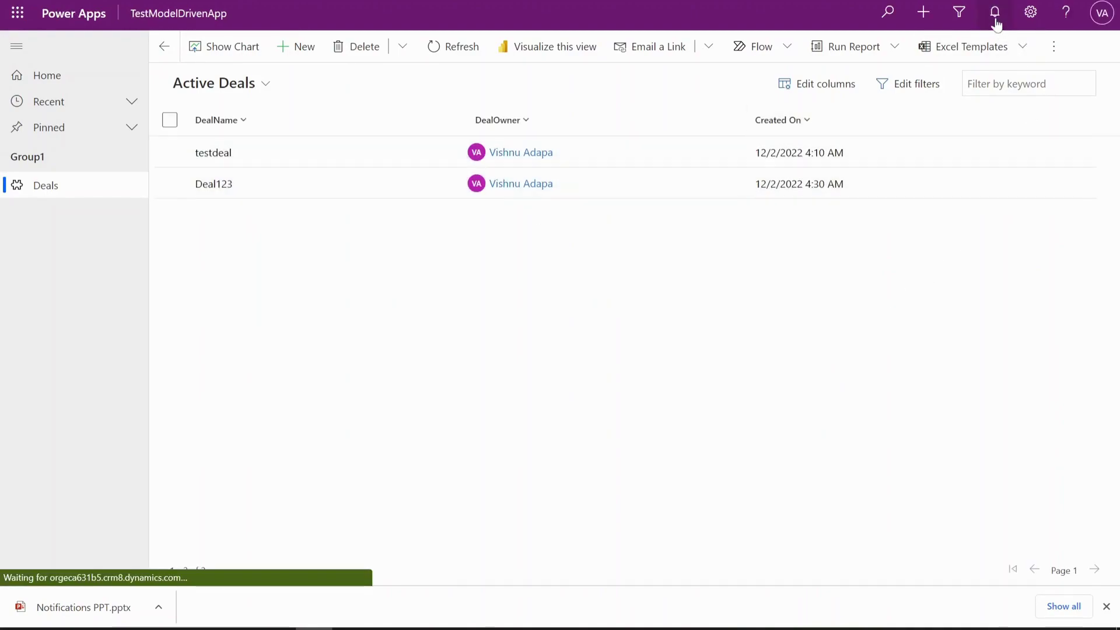
click(995, 20)
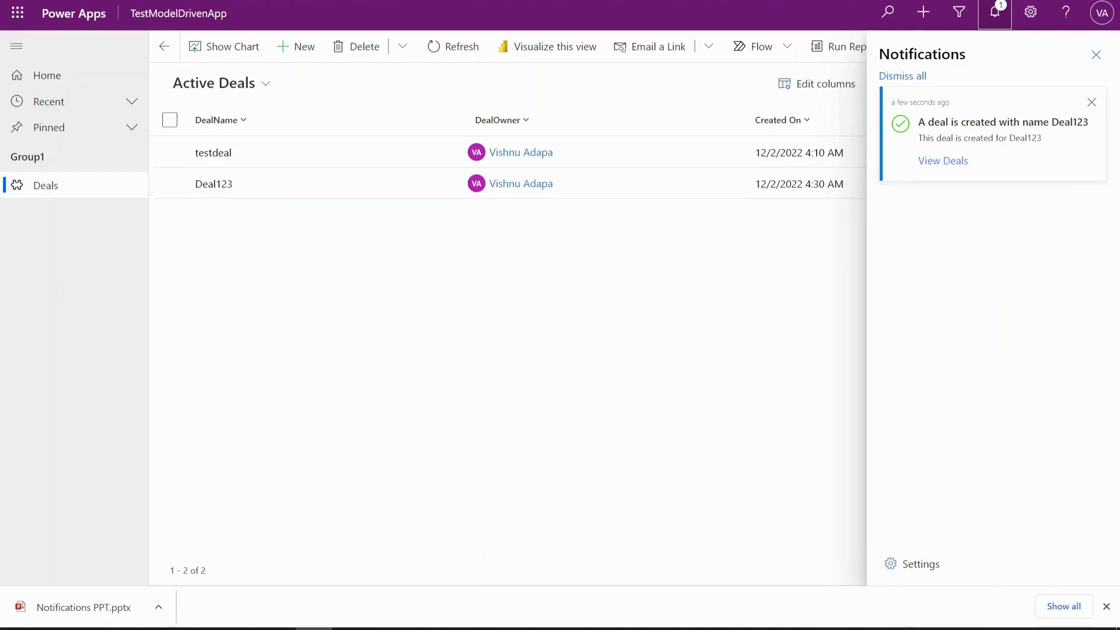
click(948, 166)
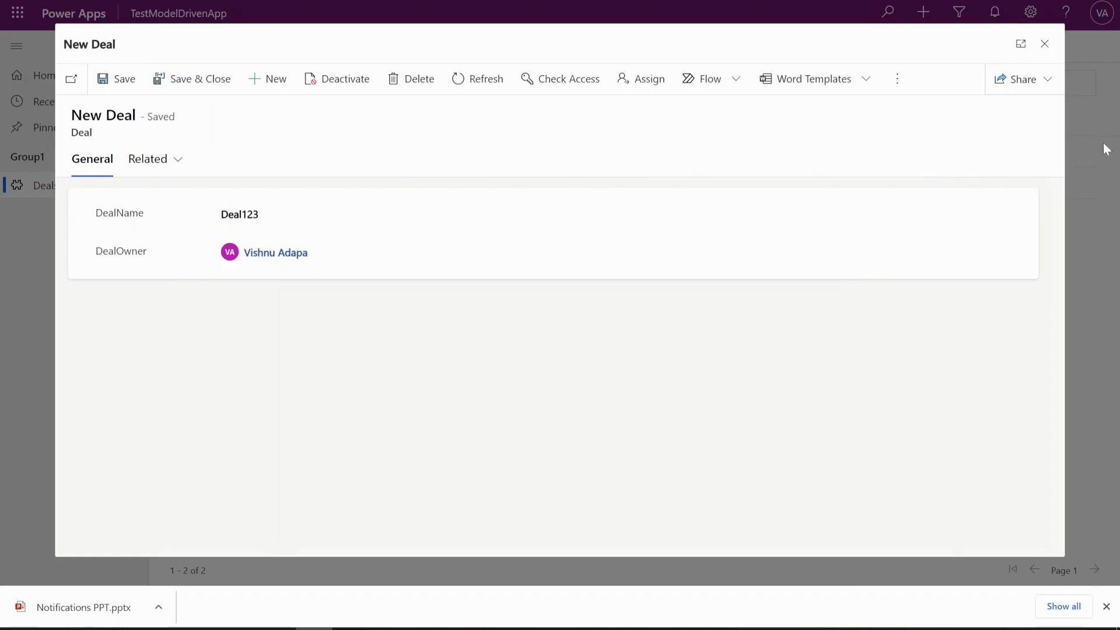
click(1045, 44)
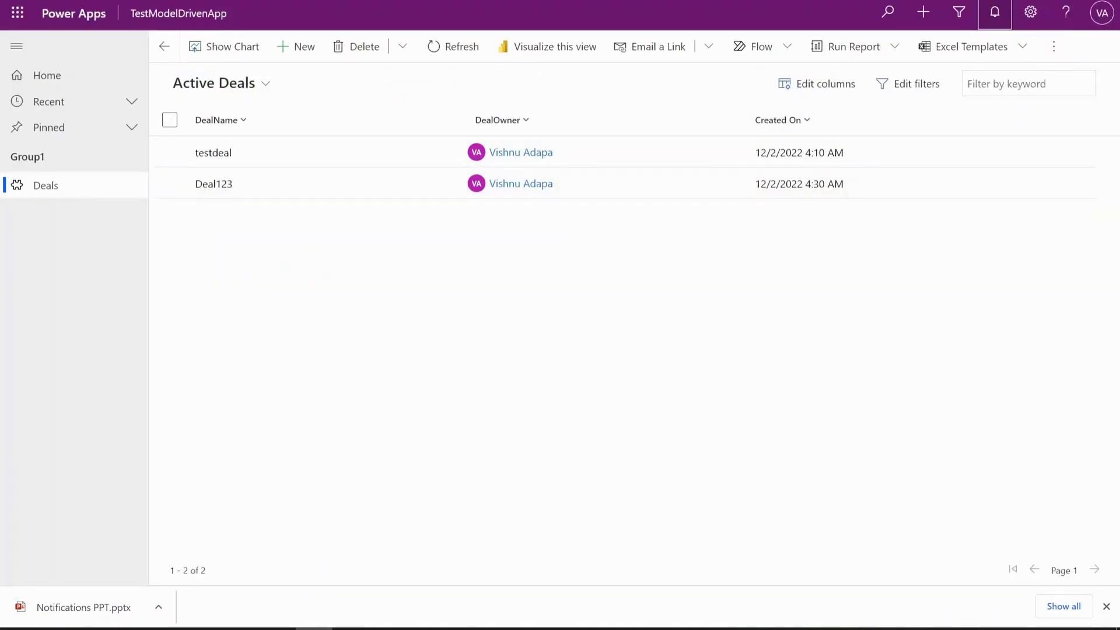
click(995, 26)
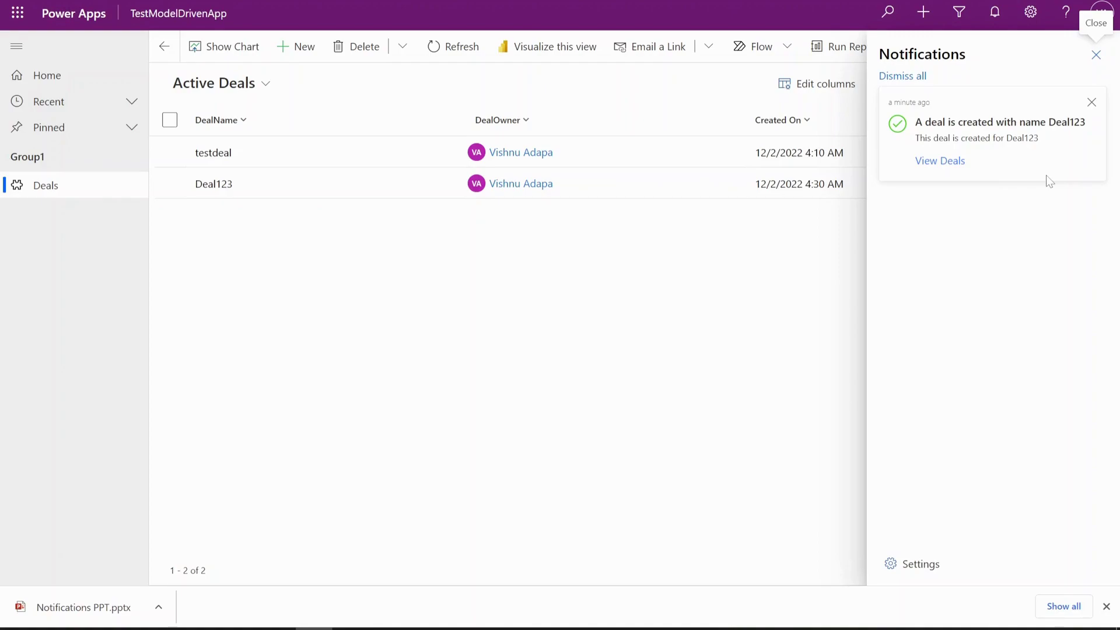
click(1097, 55)
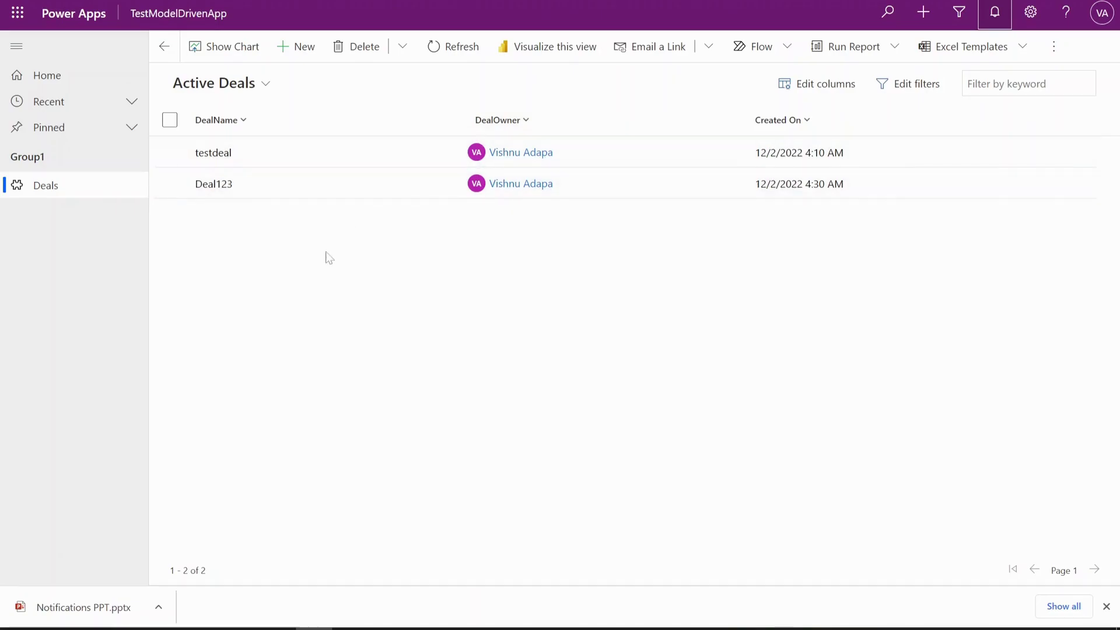
Step: Switch to the InAppNotifications flow in Power Automate and review its row-added trigger and its Add a new row action
click(434, 10)
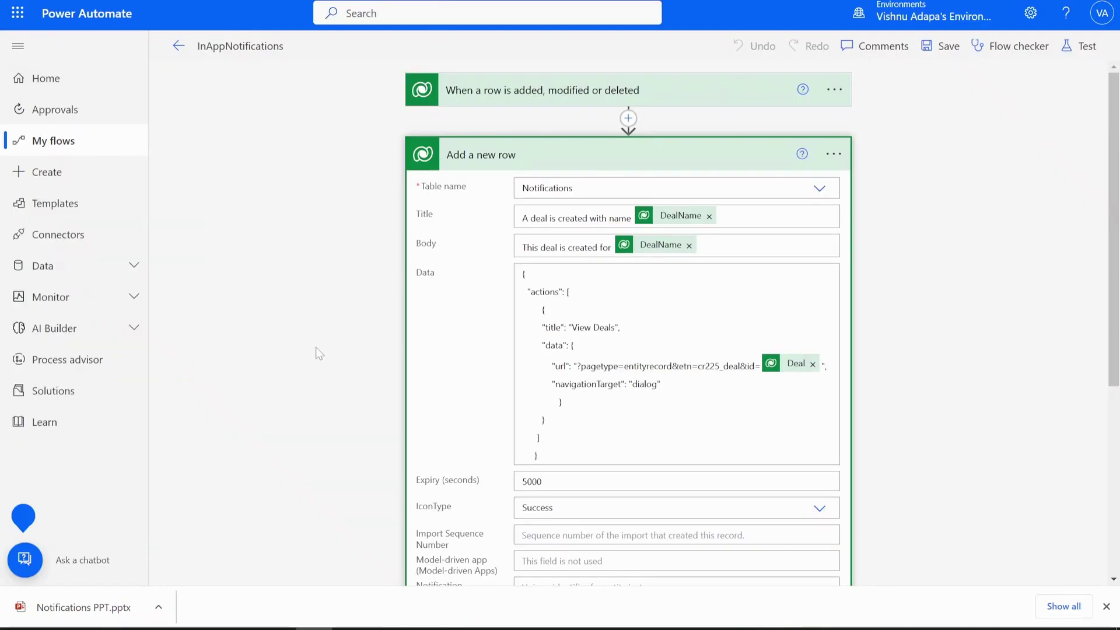
click(615, 163)
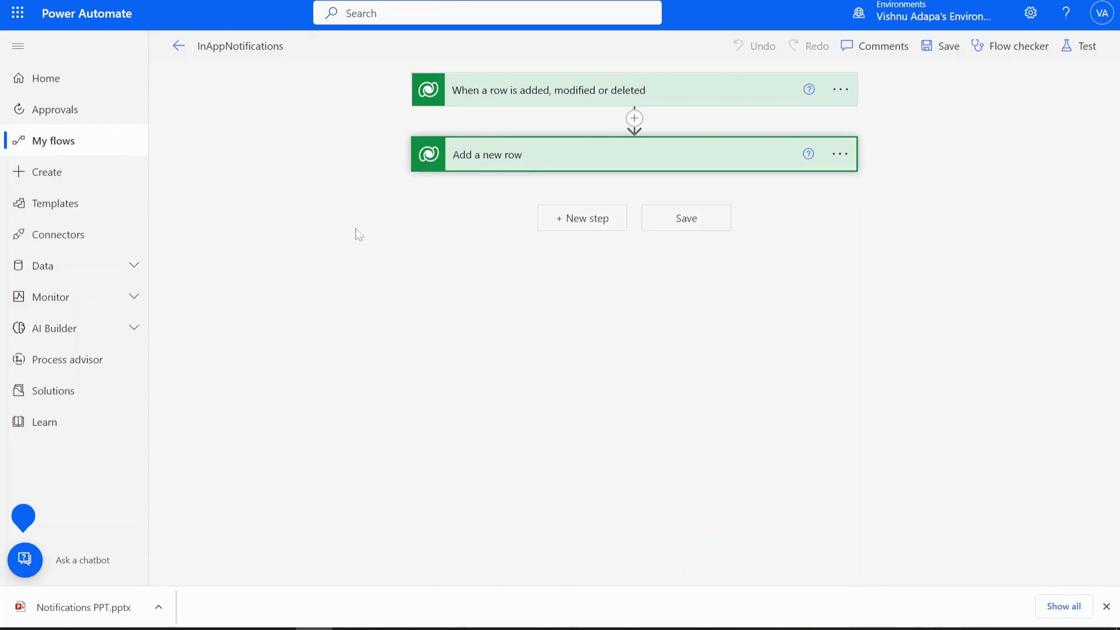
click(625, 92)
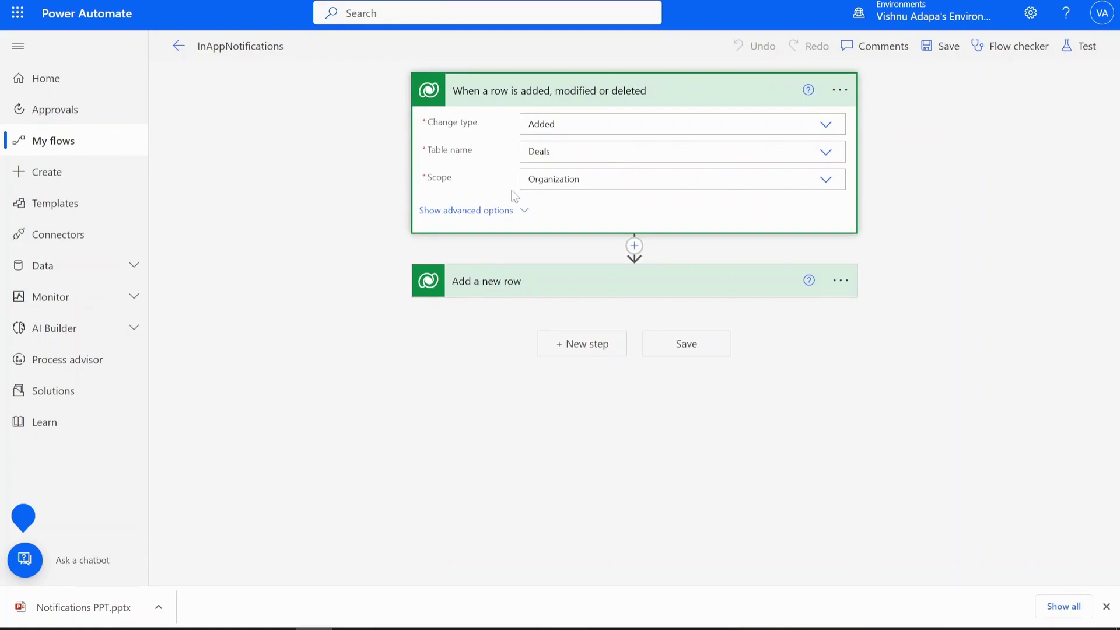
click(529, 286)
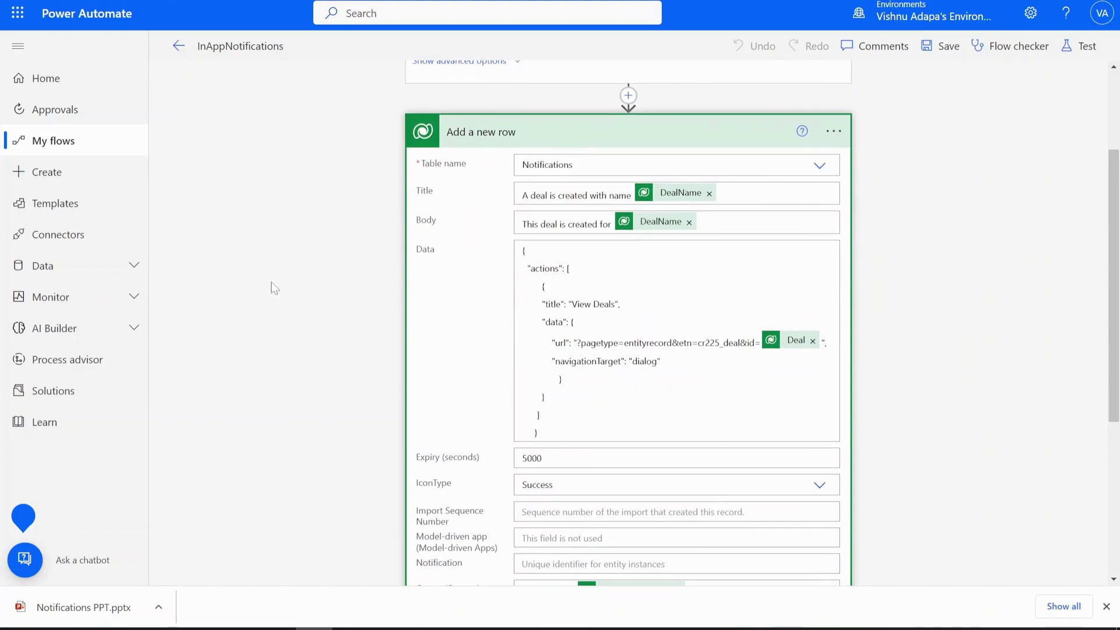
scroll(271, 282, down, 1)
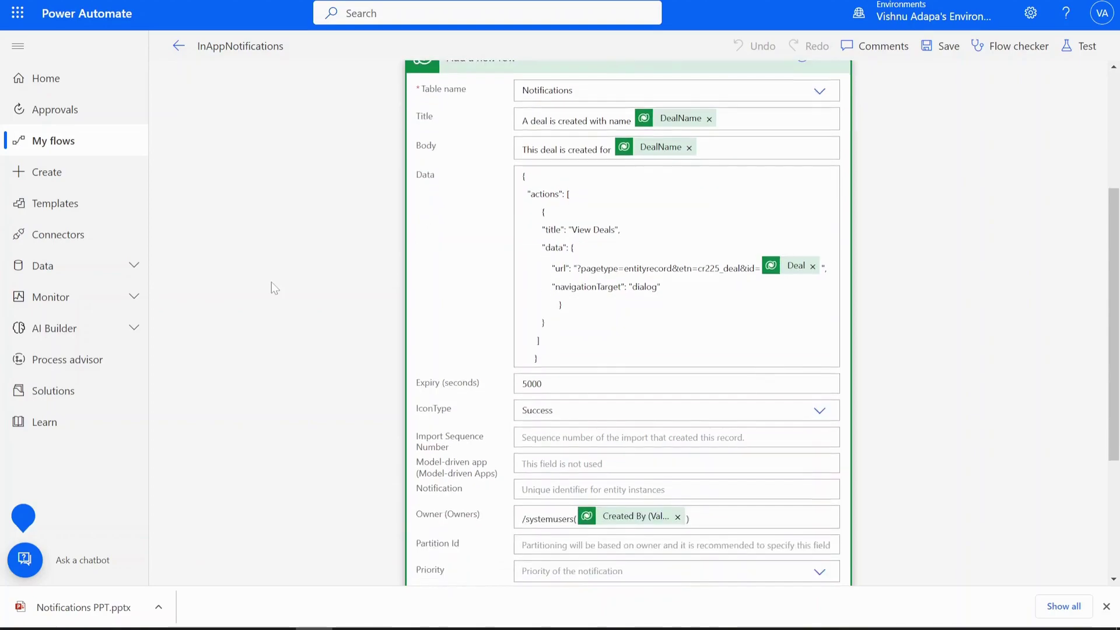
scroll(271, 288, up, 1)
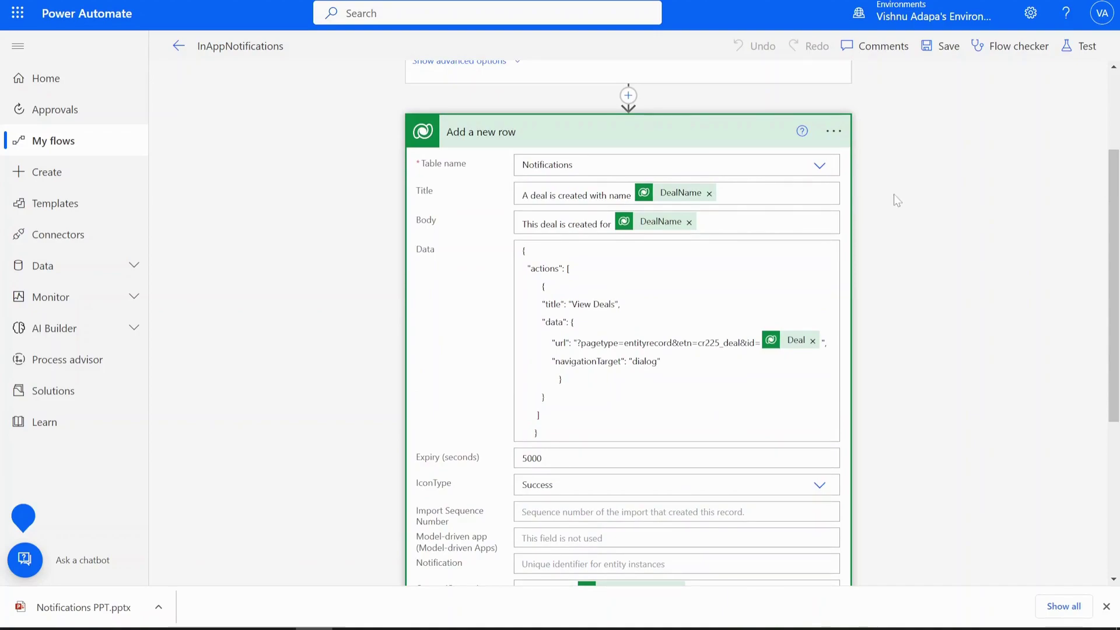
Step: Switch to the Notifications PPT presentation in Google Slides and view the notification example on slide 4
key(ctrl+Tab)
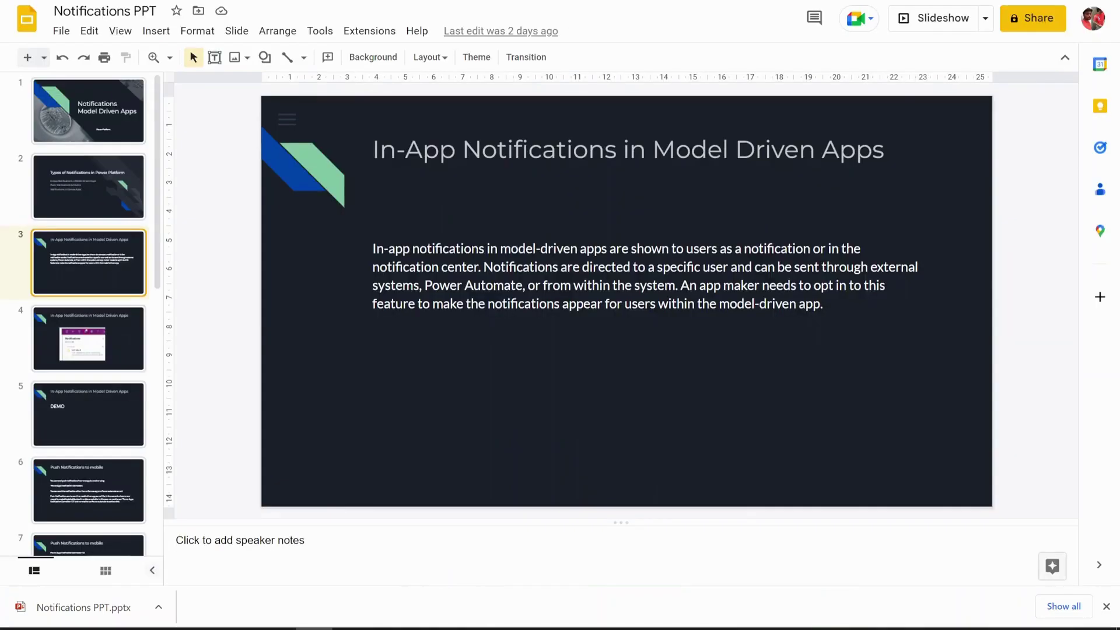
click(117, 323)
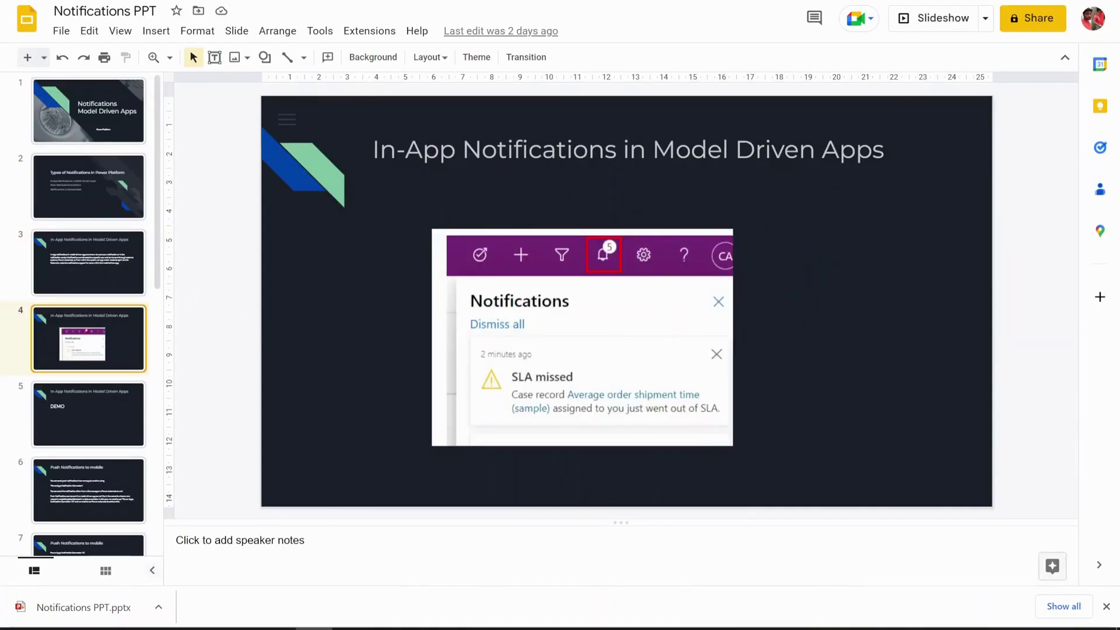
key(ctrl+Tab)
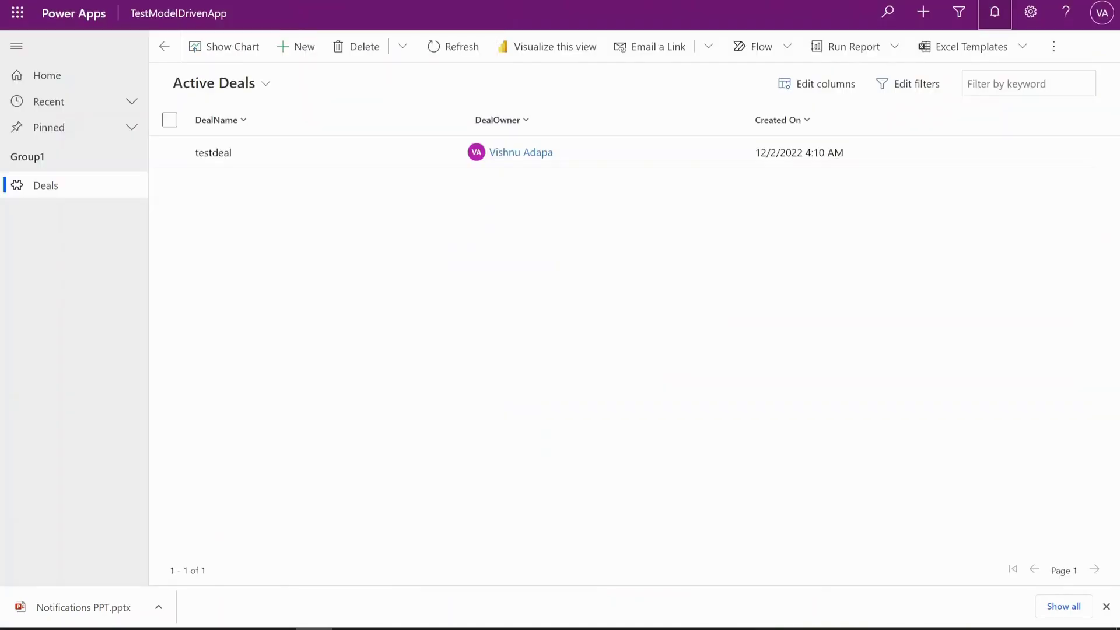
Step: Return to the InAppNotifications flow in Power Automate and examine the Data, Expiry, IconType and Owner fields of Add a new row
key(ctrl+Tab)
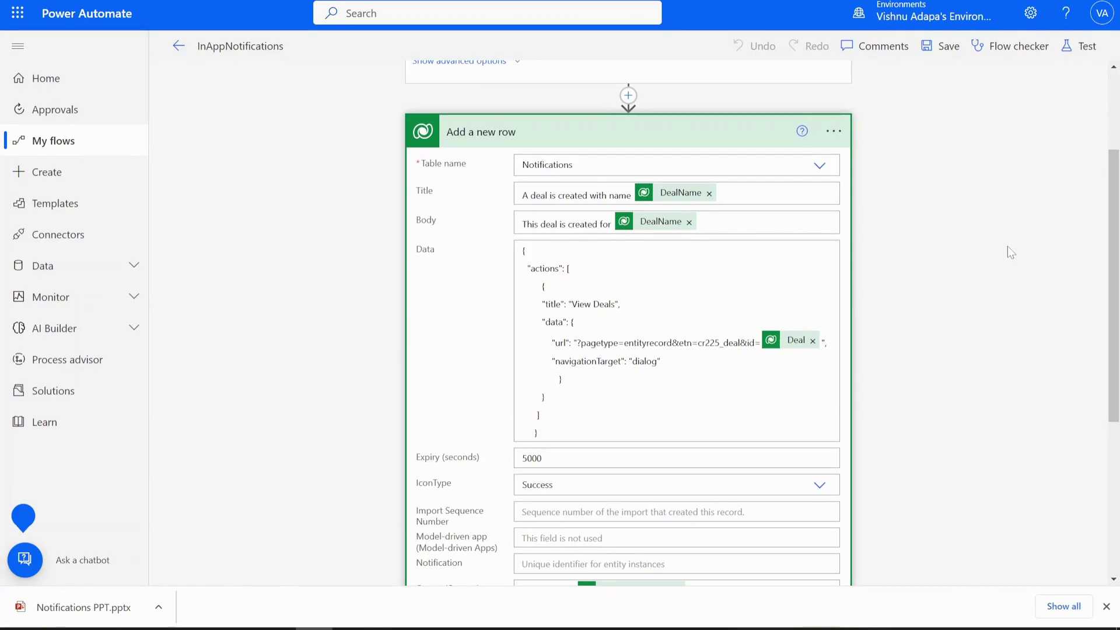
scroll(1008, 247, down, 1)
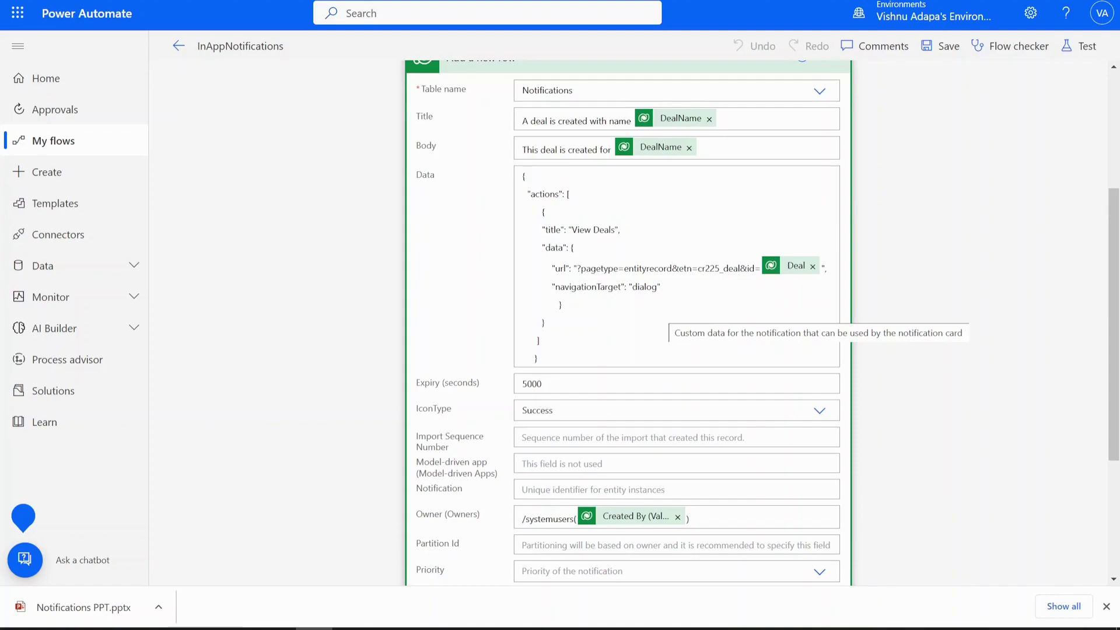
scroll(501, 355, down, 1)
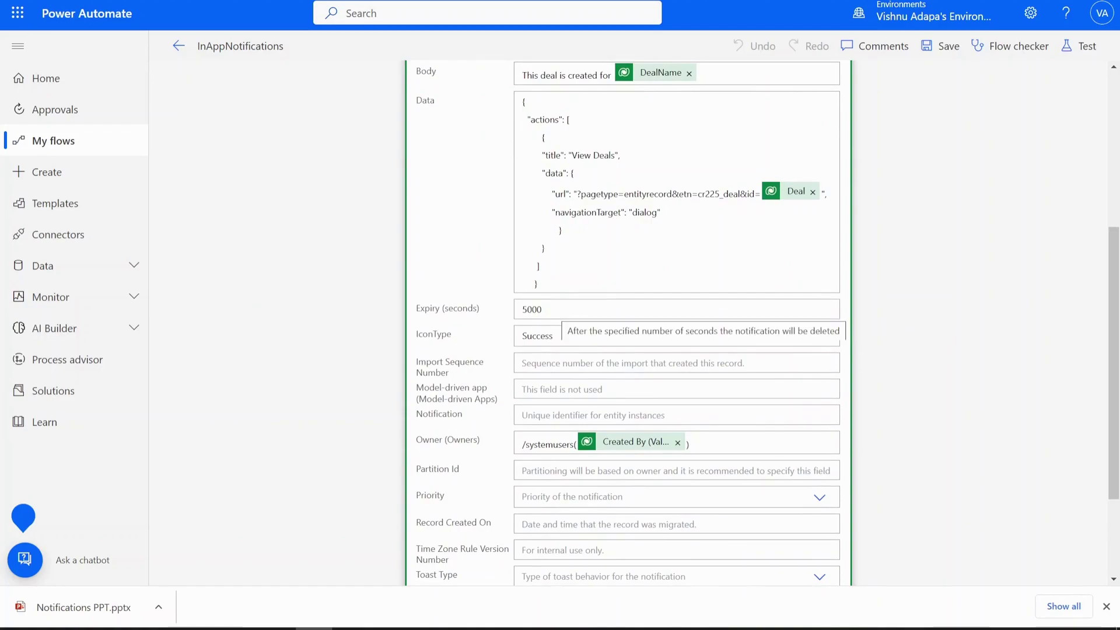
Step: Check the Expiry unit and the IconType choices of Add a new row, and switch to TestModelDrivenApp to check its notification center
double_click(461, 308)
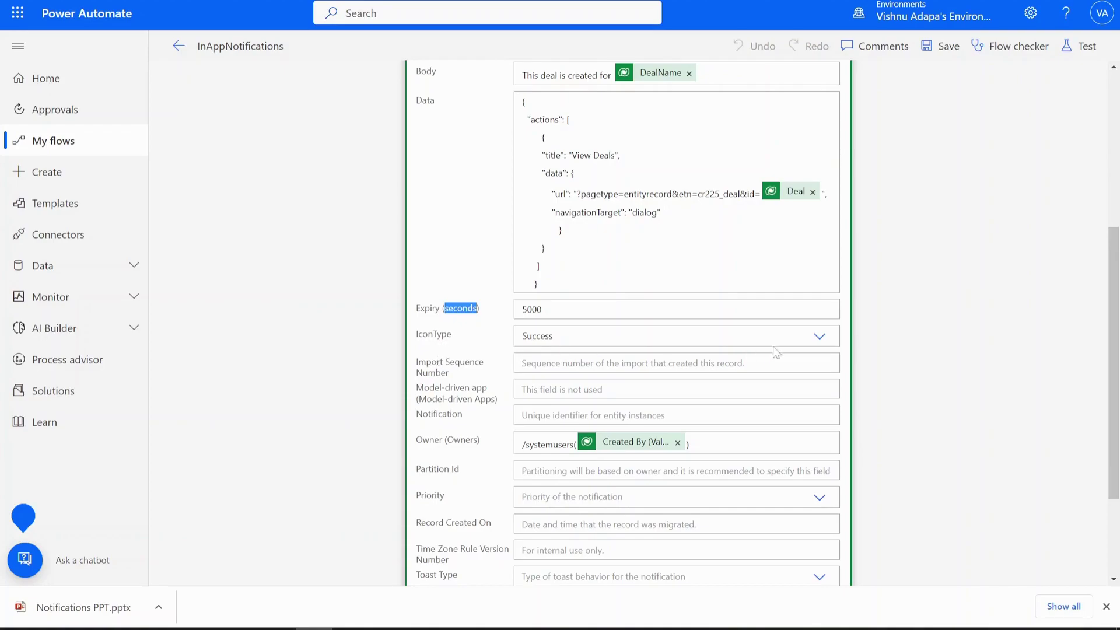
click(814, 337)
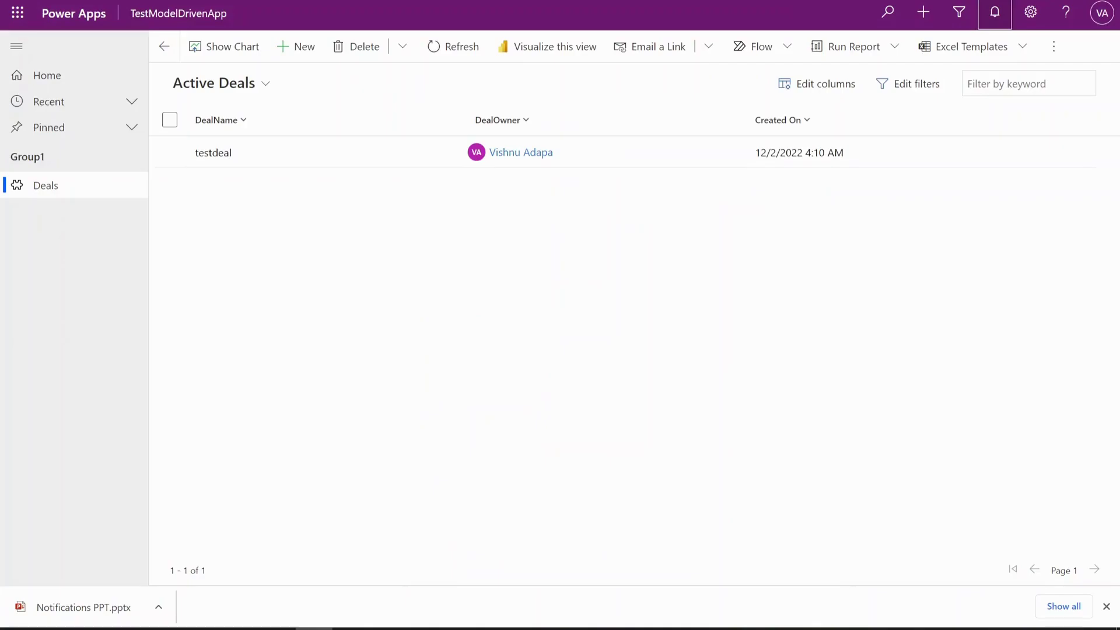
click(994, 13)
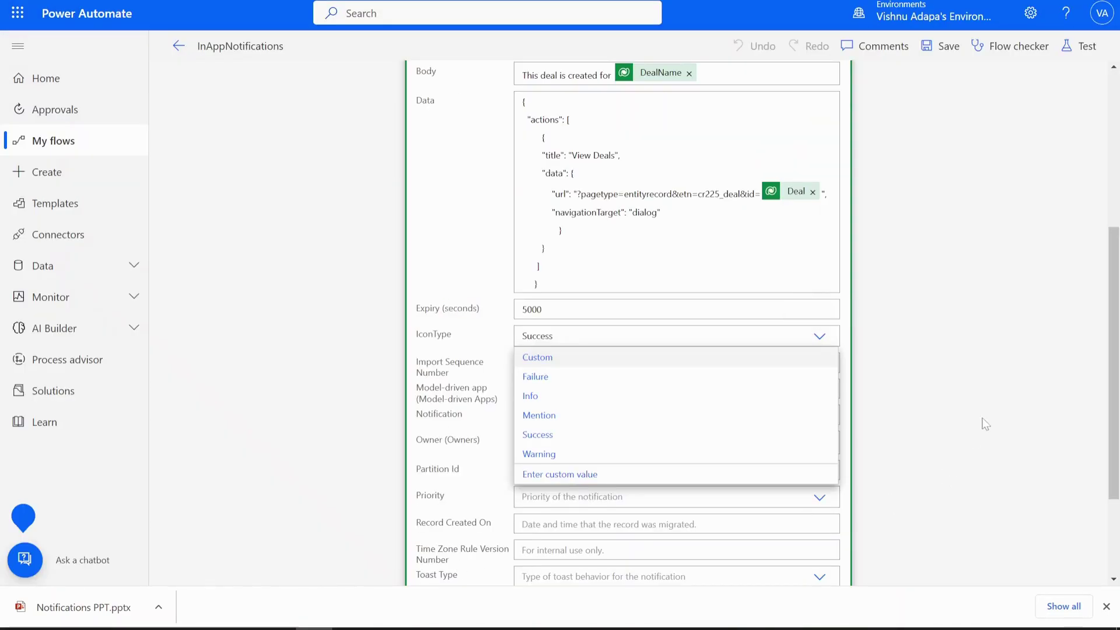
Step: Return to the InAppNotifications flow and review its row-added trigger and the remaining fields of Add a new row, including Owner
scroll(984, 424, down, 3)
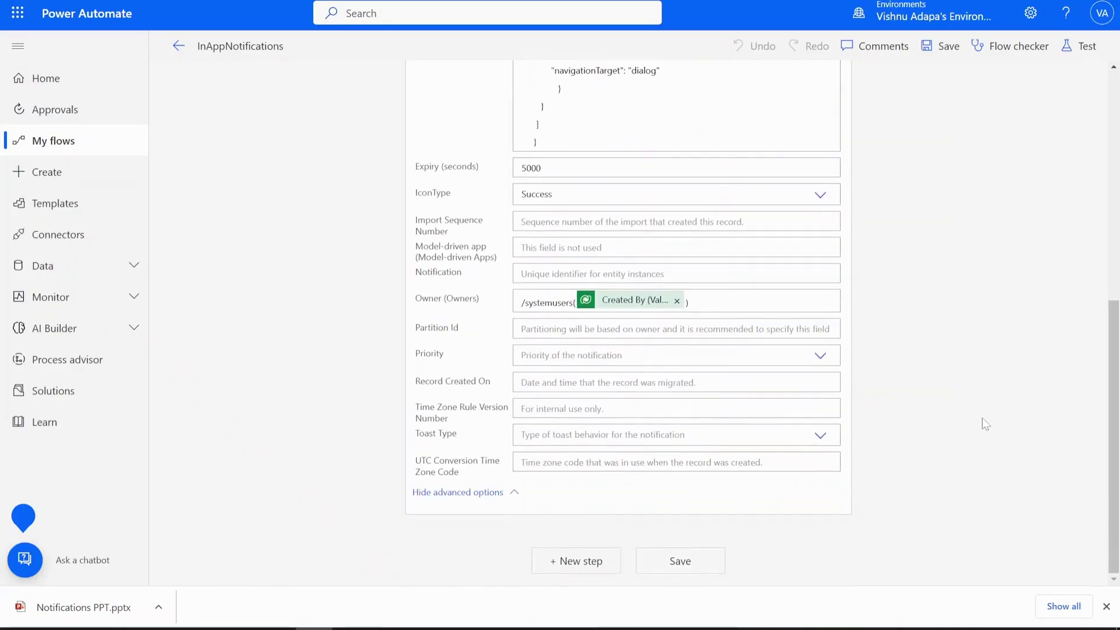
scroll(986, 424, up, 5)
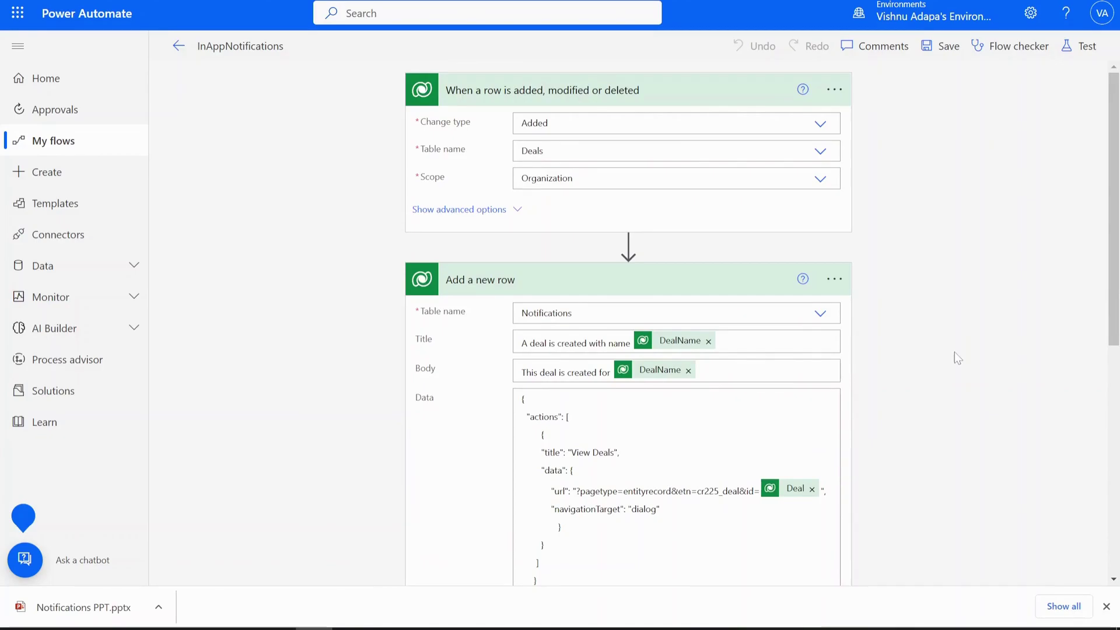
scroll(955, 352, down, 5)
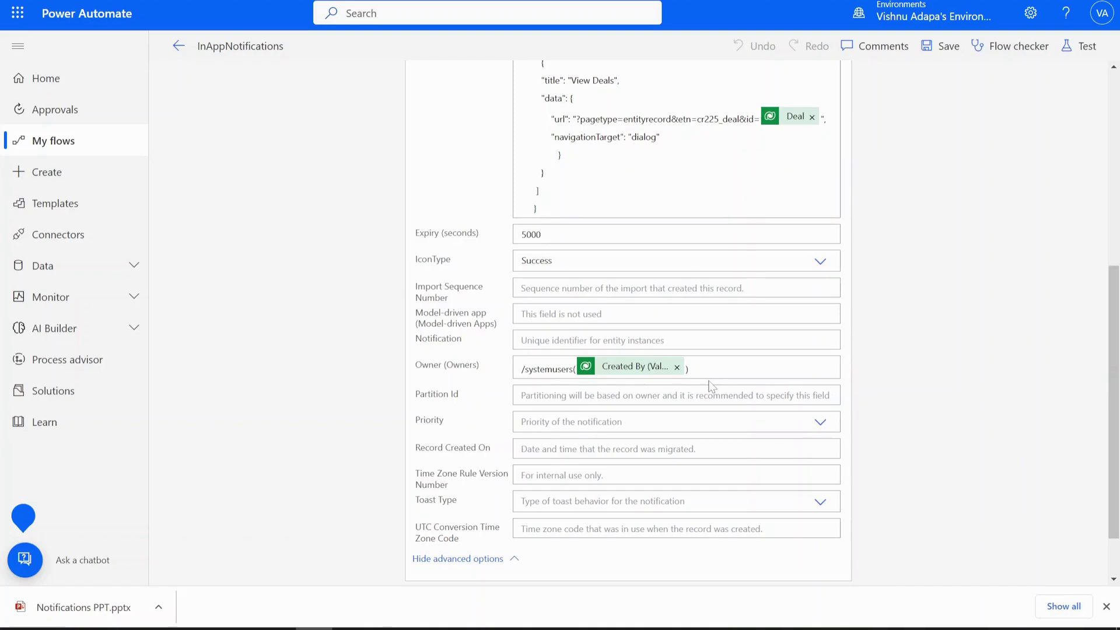
scroll(284, 356, up, 6)
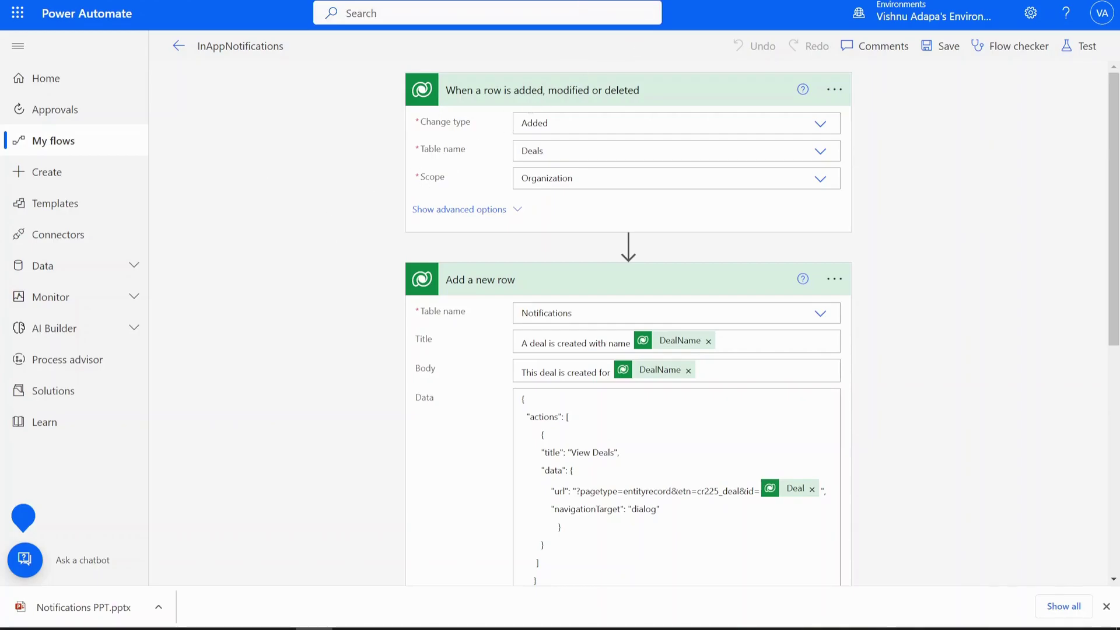
Step: Switch to the Send in-app notifications documentation and read how to enable the feature, send basic notifications and use the Notification table columns
click(622, 1)
scroll(688, 315, down, 3)
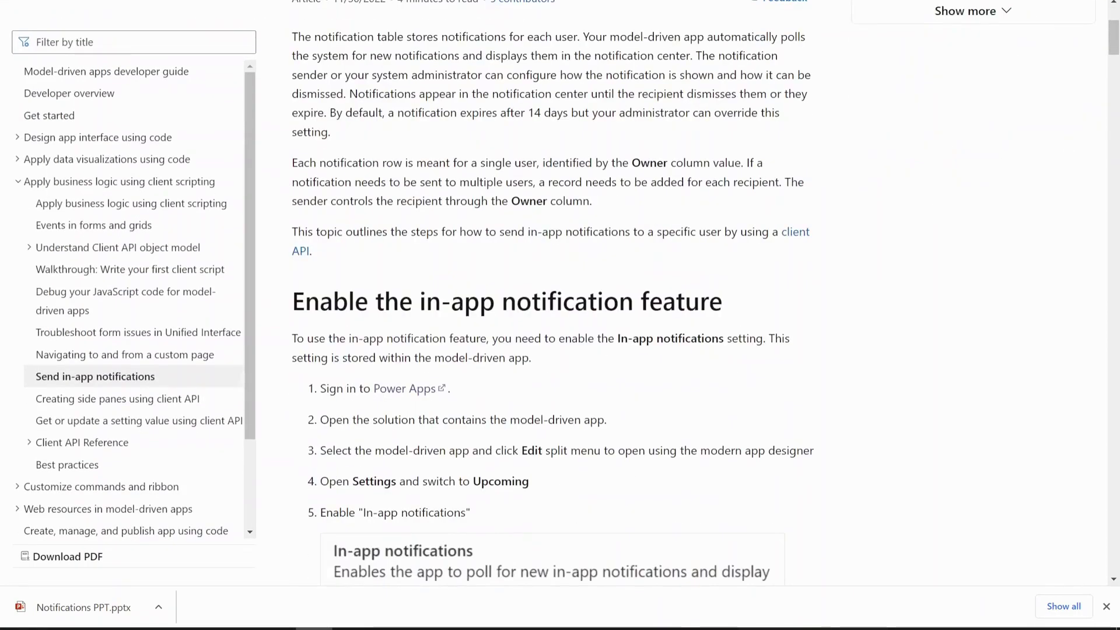
scroll(689, 315, down, 2)
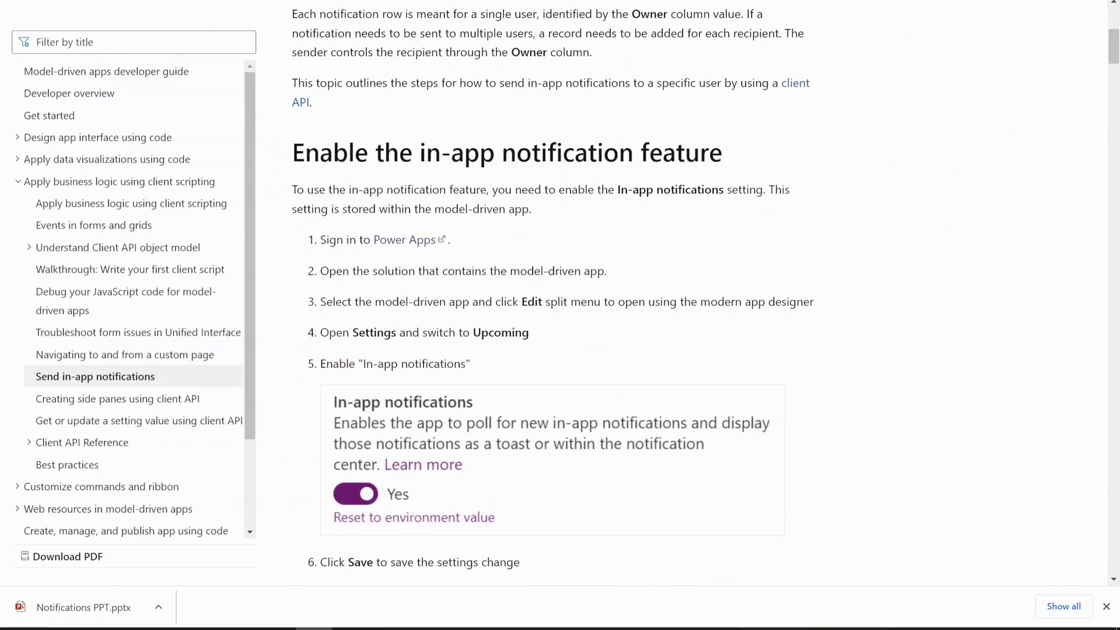
scroll(688, 315, down, 1)
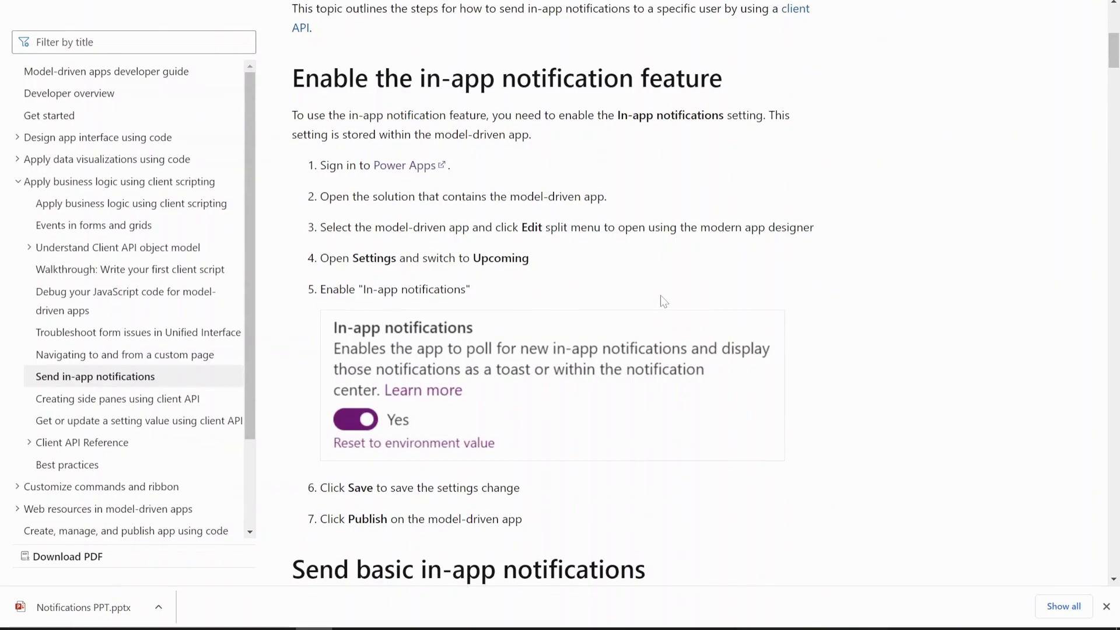
scroll(660, 296, down, 13)
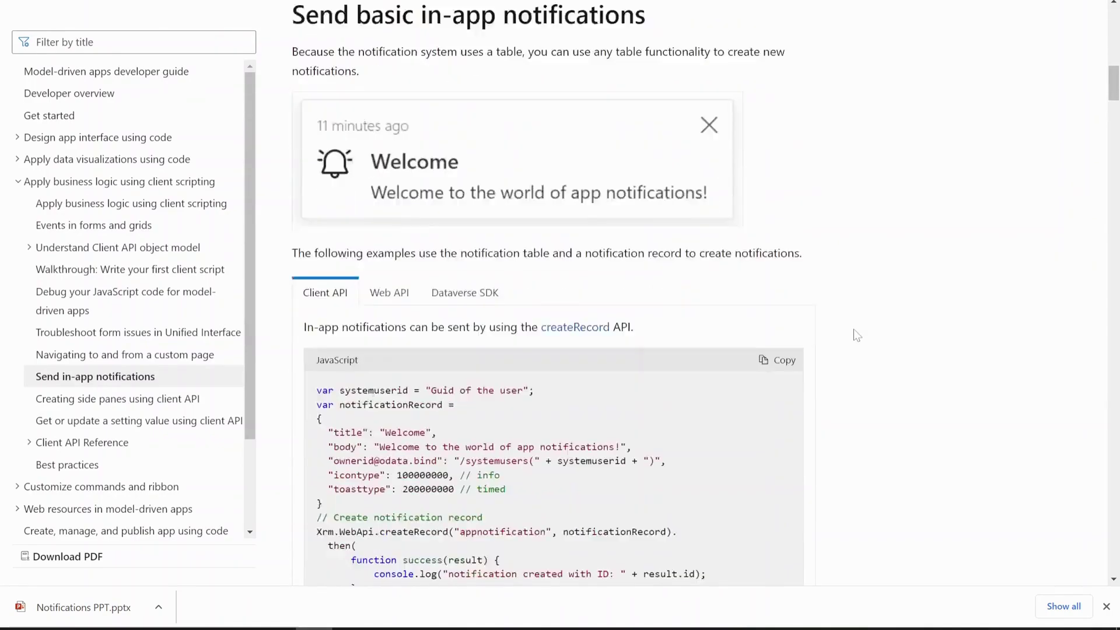
scroll(856, 335, down, 15)
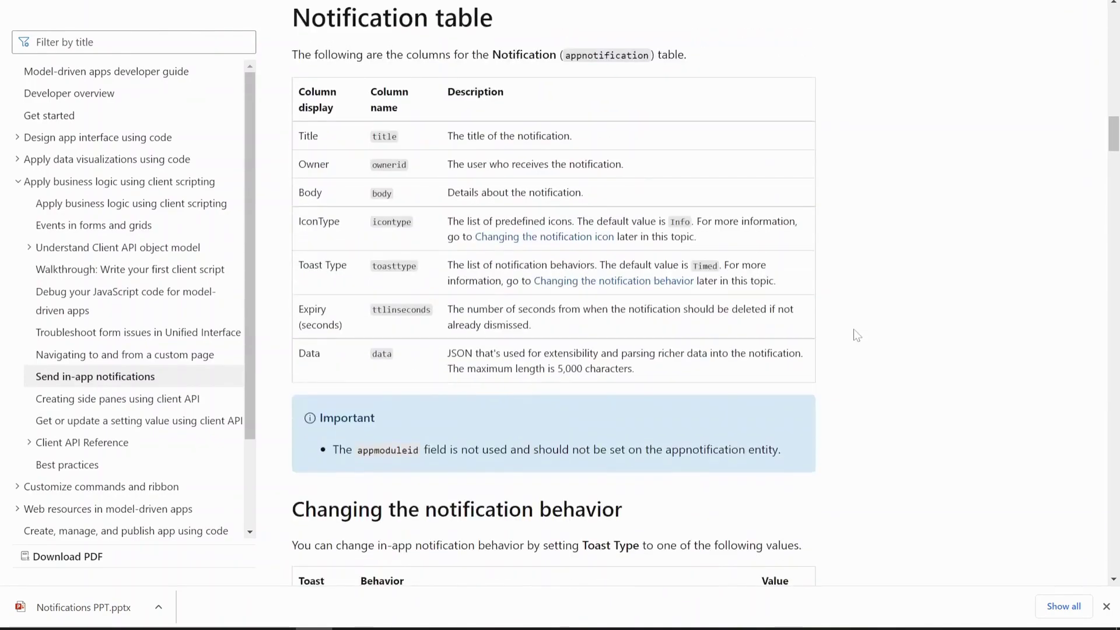
scroll(857, 335, up, 5)
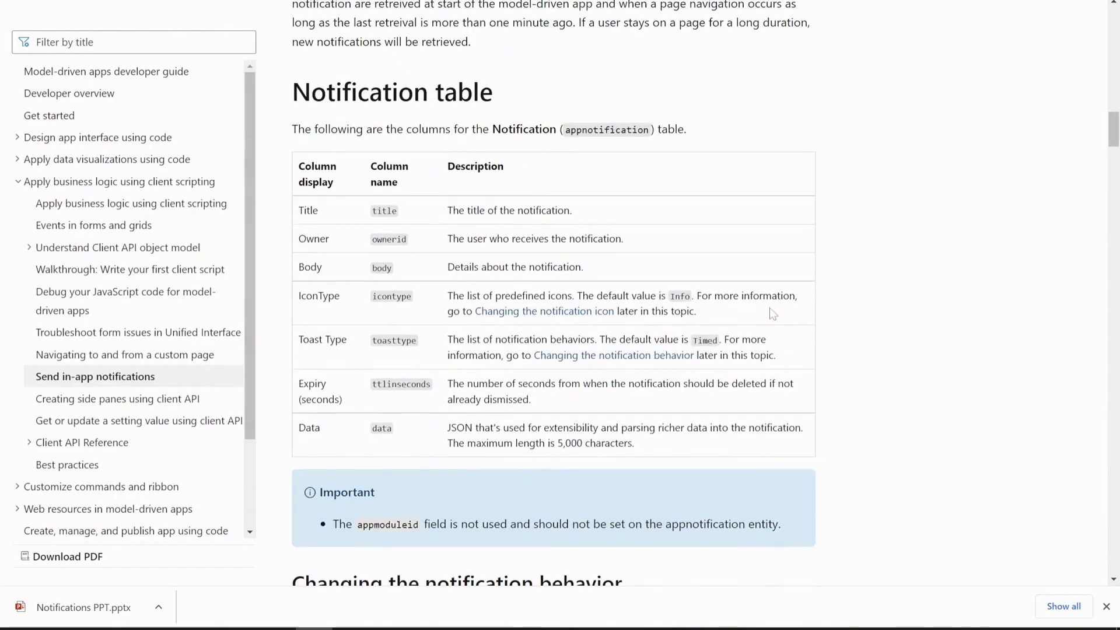
Step: Review the icon types and required table privileges, and highlight the actions block in the View cases notification example
scroll(724, 272, down, 13)
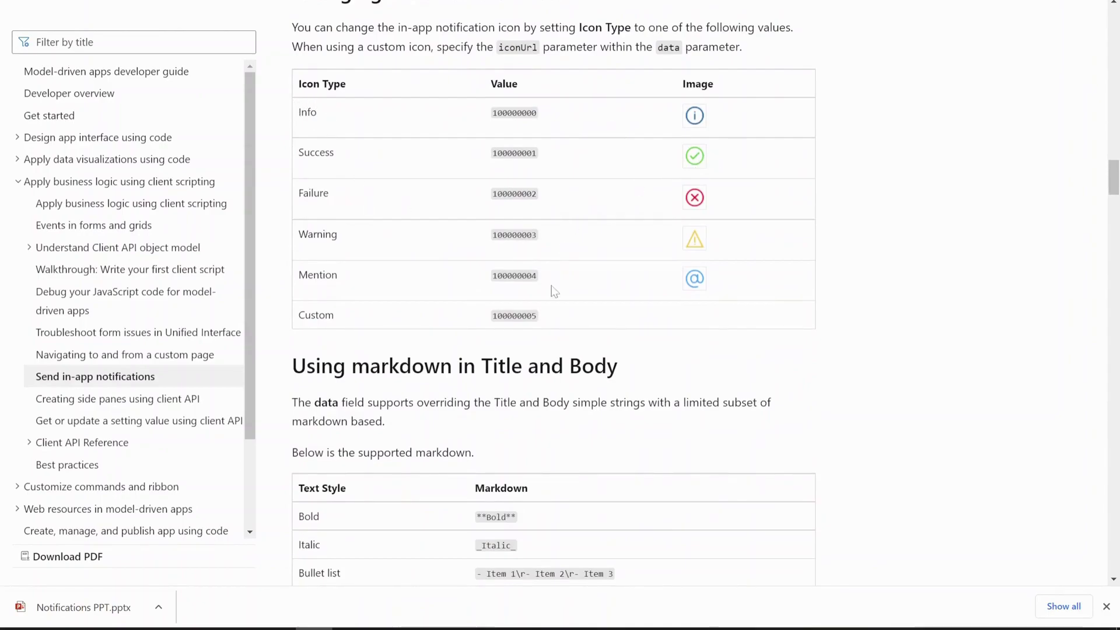
scroll(551, 285, down, 12)
scroll(551, 285, down, 15)
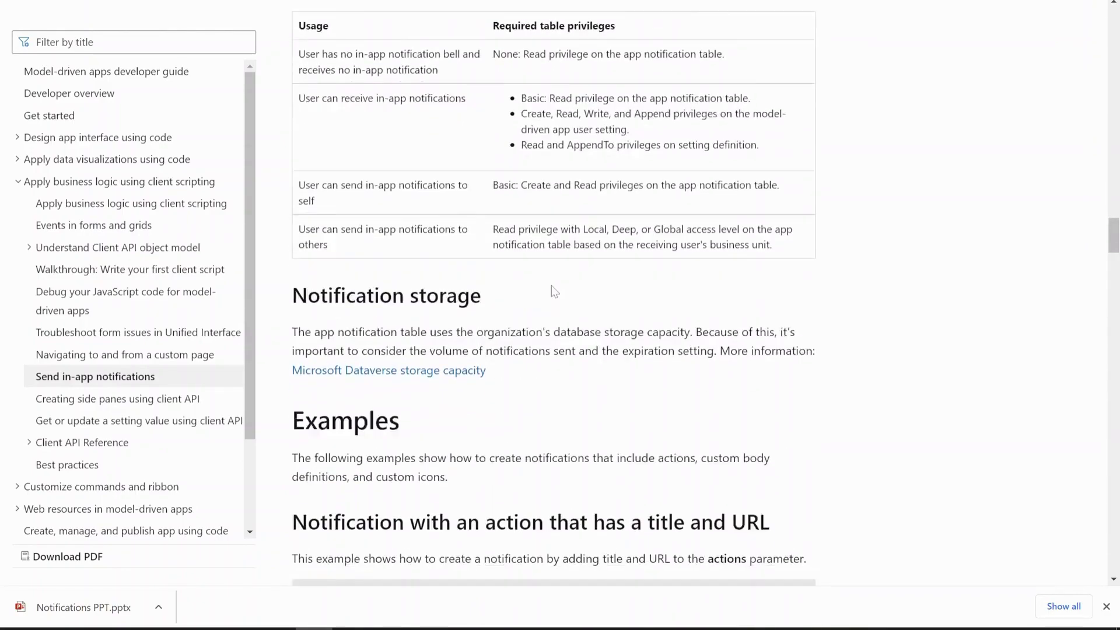
scroll(554, 290, down, 5)
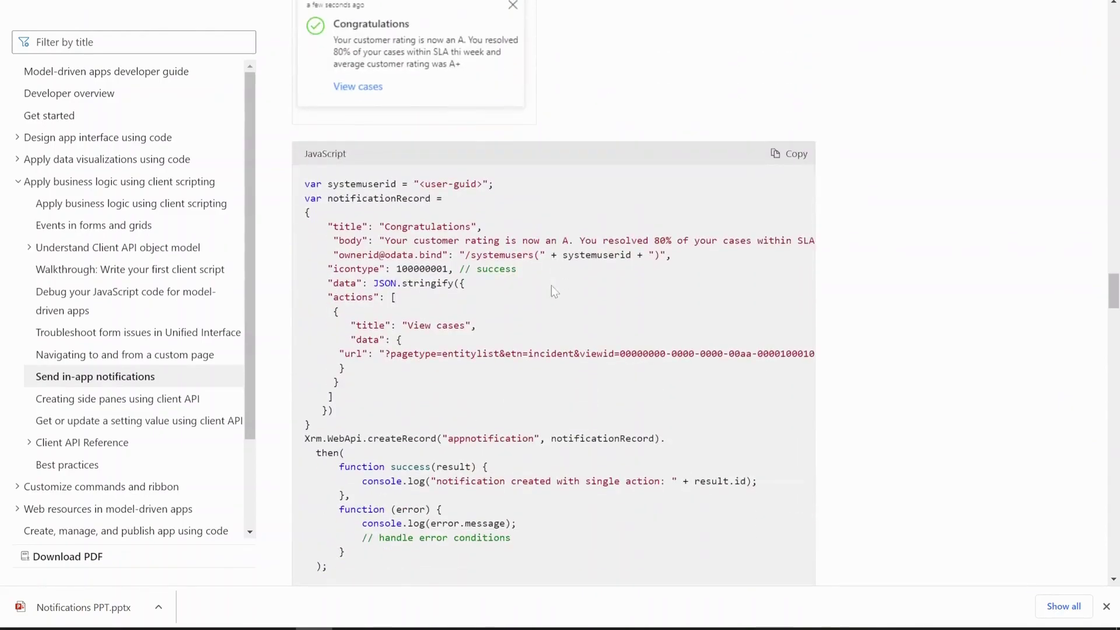
drag(333, 297, 355, 386)
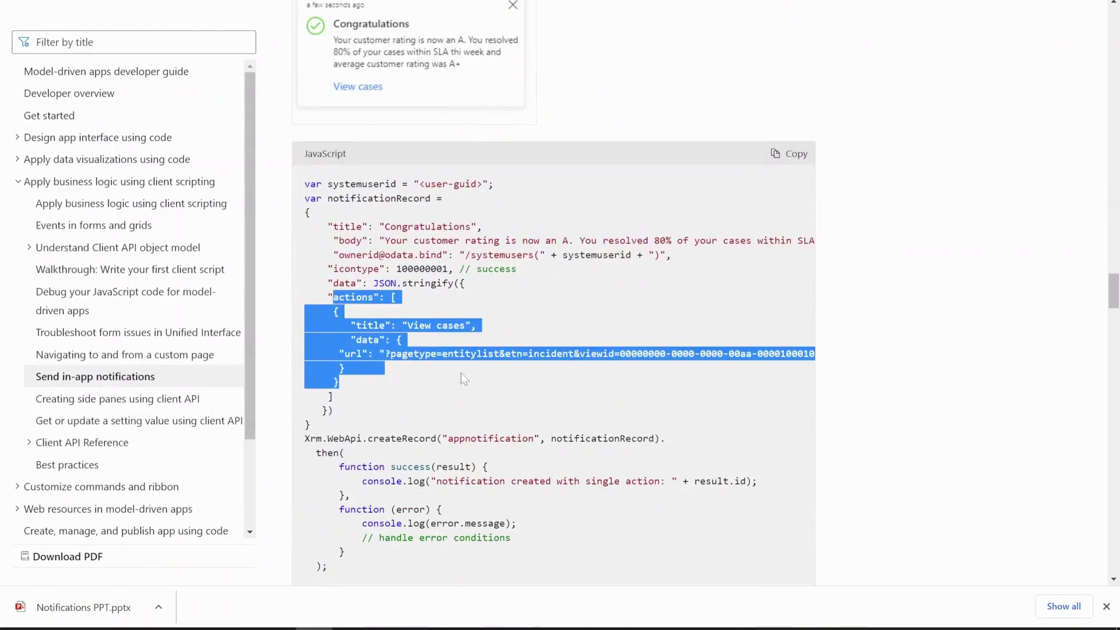
Step: Examine the multiple-actions example, highlighting its Service Appointment action and the titles of both actions
scroll(563, 297, down, 13)
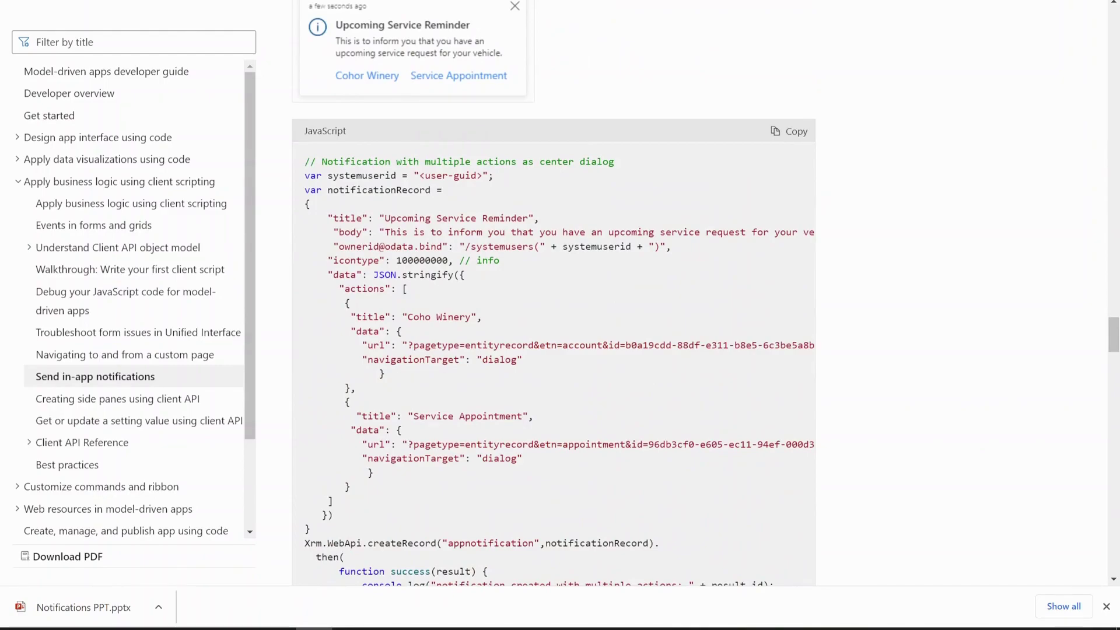
drag(344, 302, 357, 473)
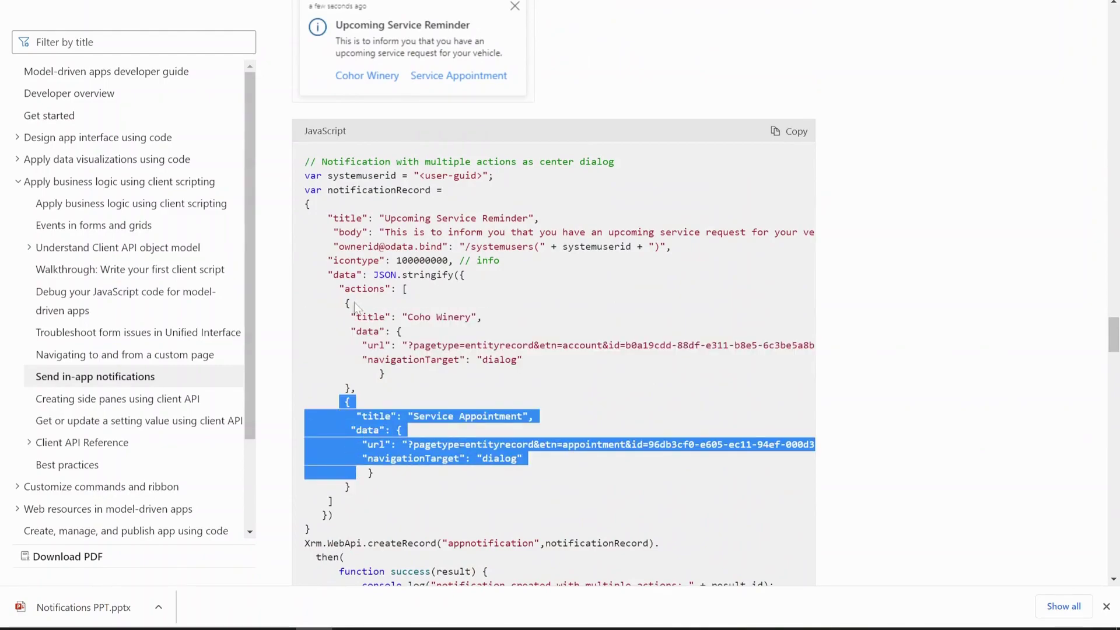
drag(344, 302, 350, 473)
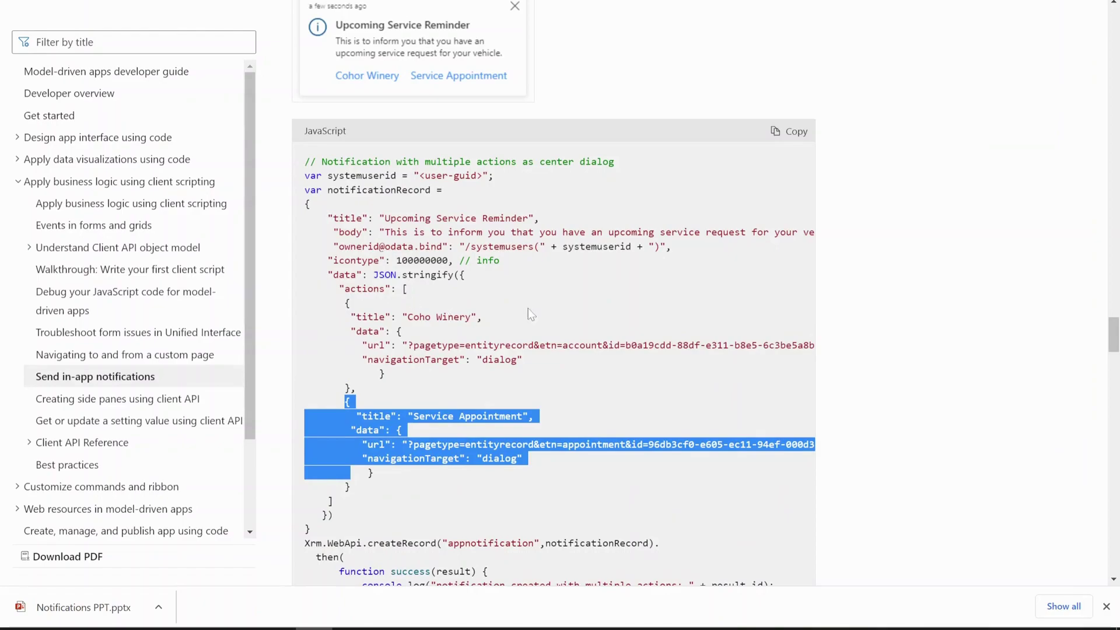
click(454, 378)
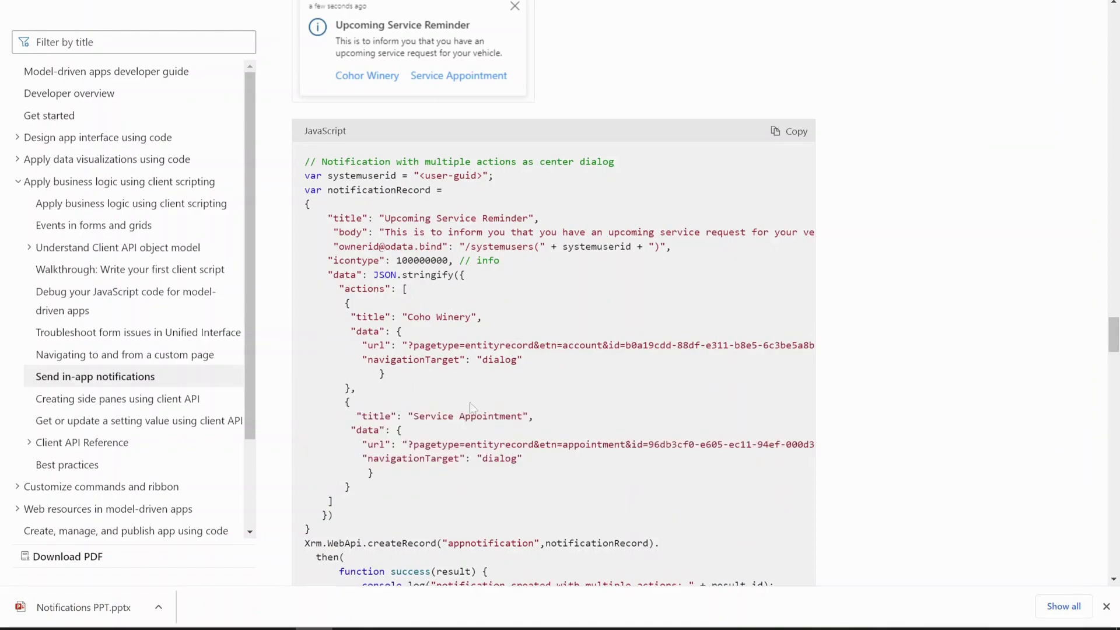
drag(414, 318, 428, 330)
drag(413, 417, 500, 417)
Step: Read the remaining documentation examples covering a custom body definition, a custom icon, and a custom title and body
scroll(540, 411, down, 3)
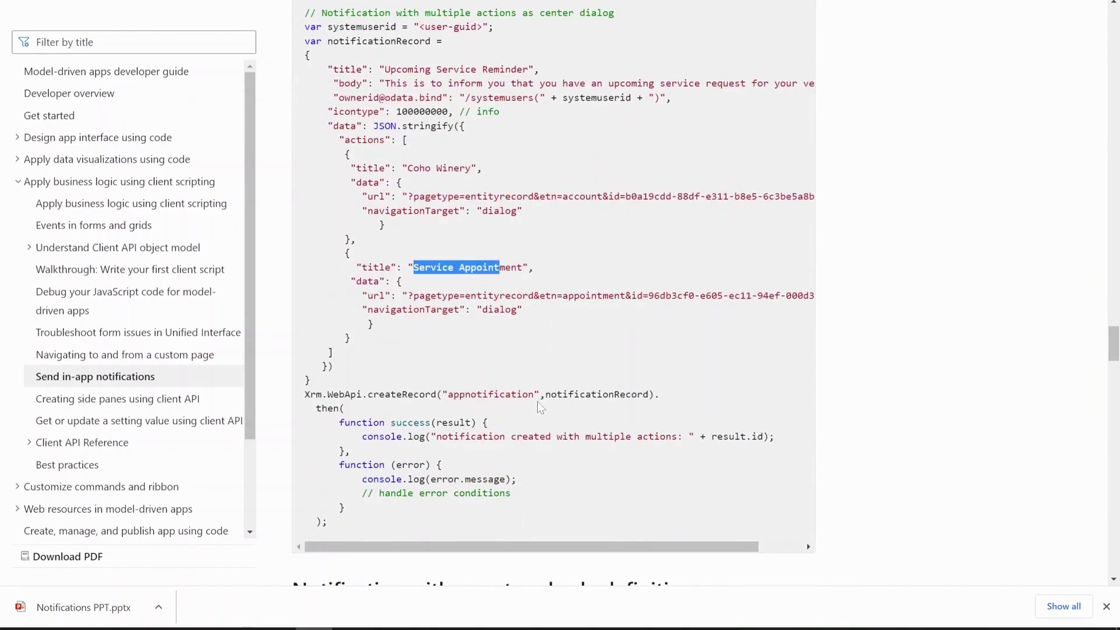
scroll(537, 401, down, 7)
scroll(593, 389, down, 15)
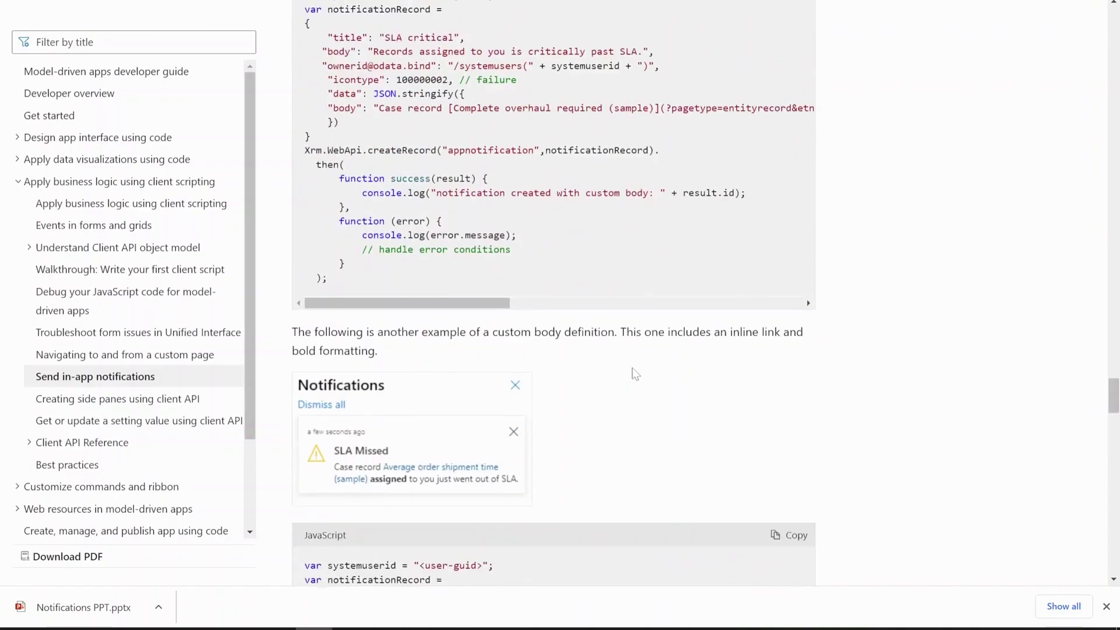
scroll(691, 353, down, 4)
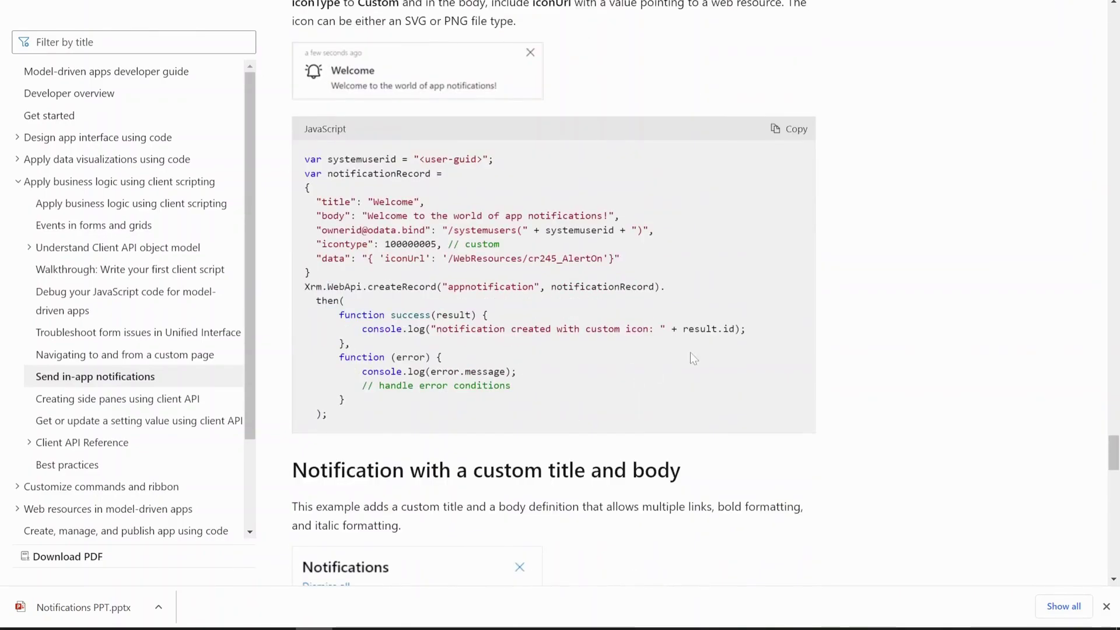
scroll(906, 318, down, 3)
scroll(905, 318, down, 4)
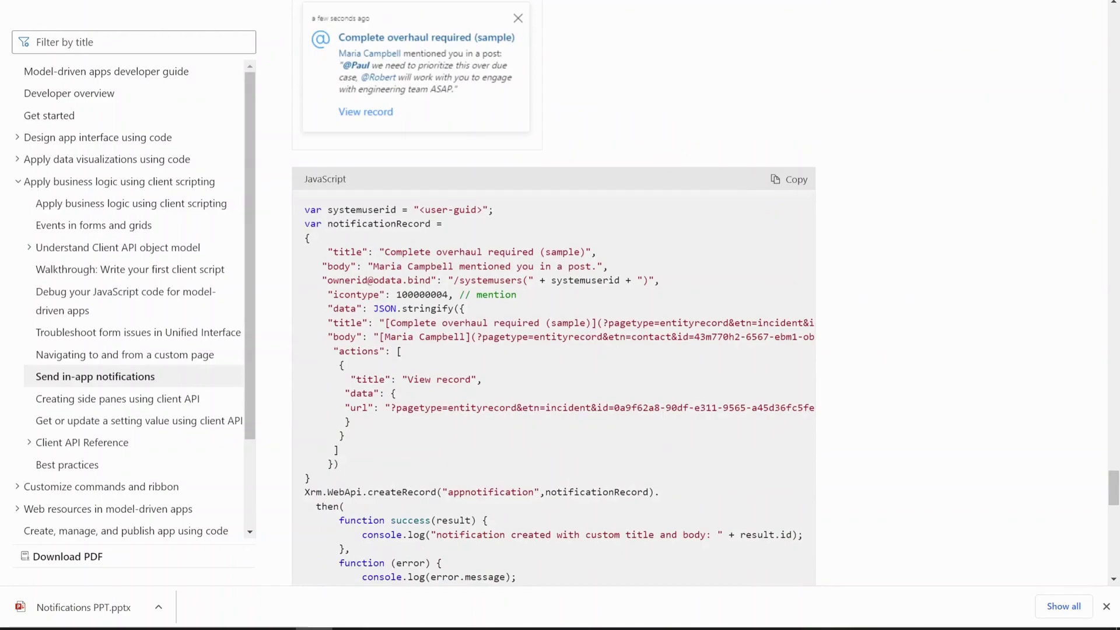
Step: Switch to the Notifications PPT presentation in Google Slides and view slide 6, Push Notifications to mobile
key(ctrl+Tab)
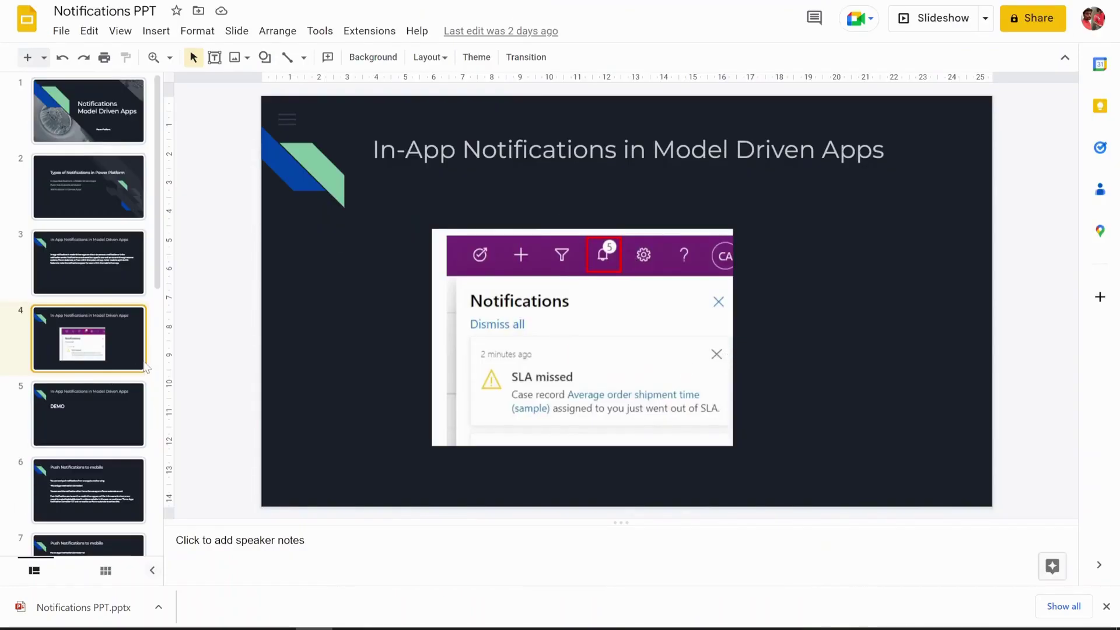
scroll(92, 350, down, 1)
click(81, 421)
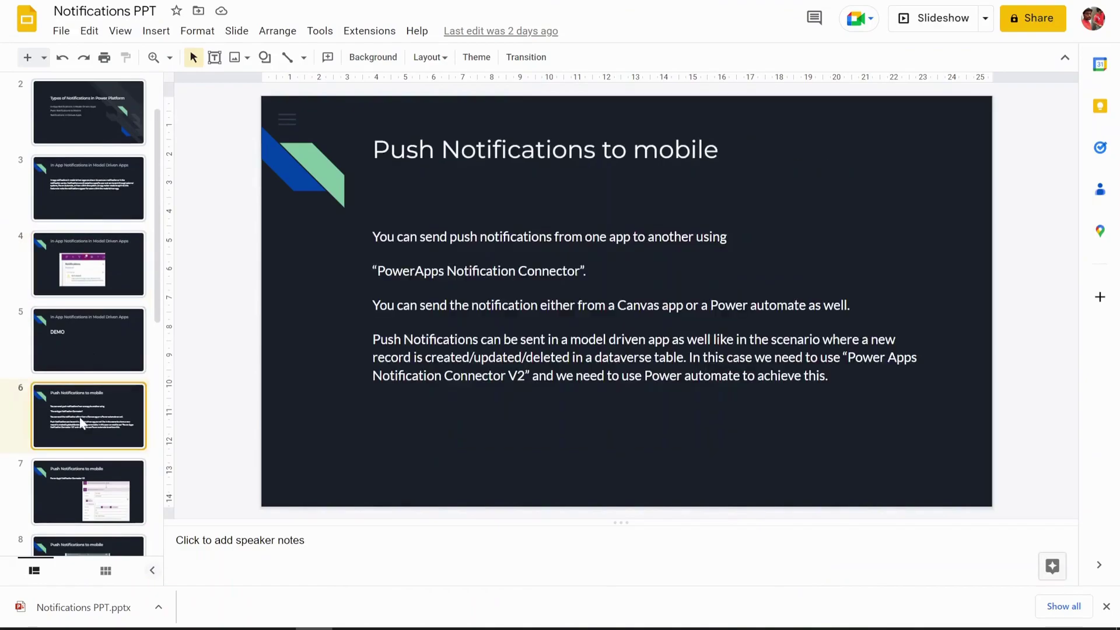
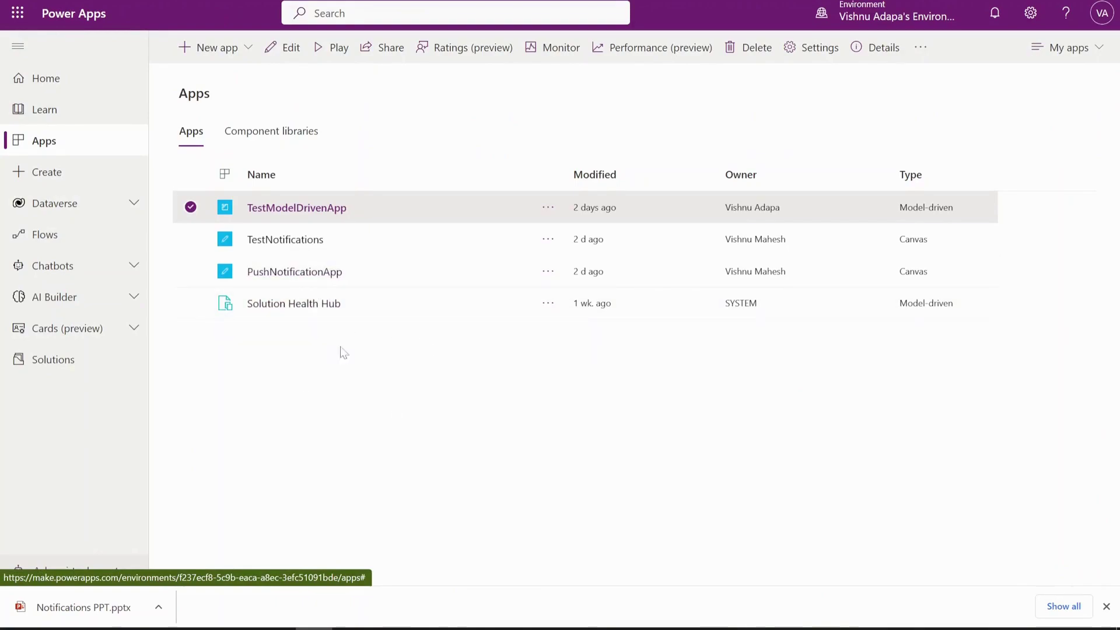
Step: Run PushNotificationApp from the Power Apps app list and send a push notification from it
click(295, 272)
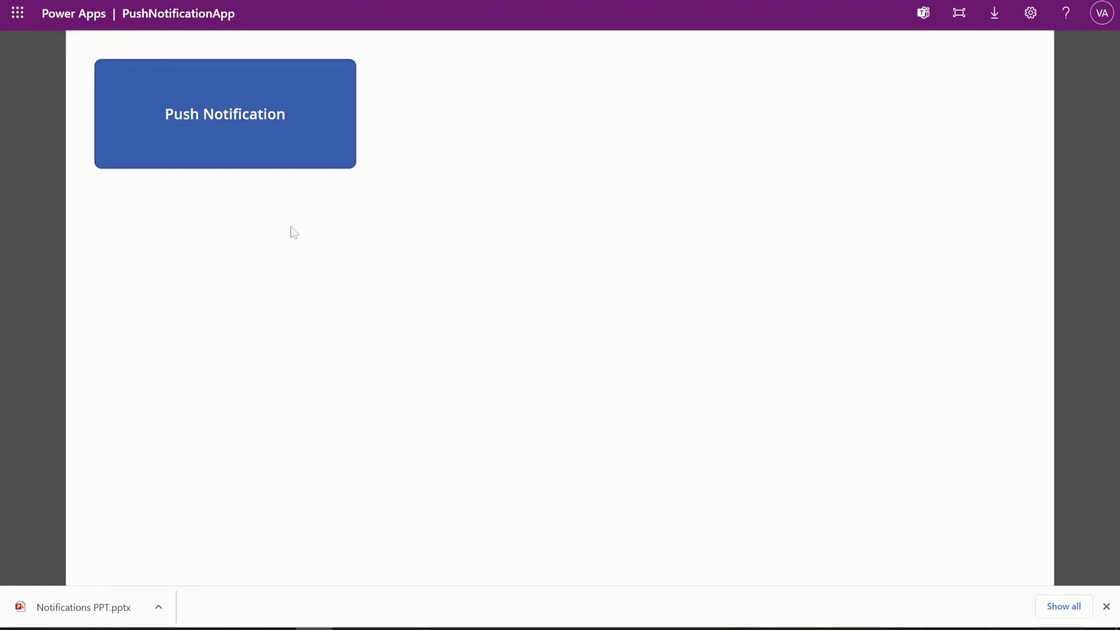
click(248, 147)
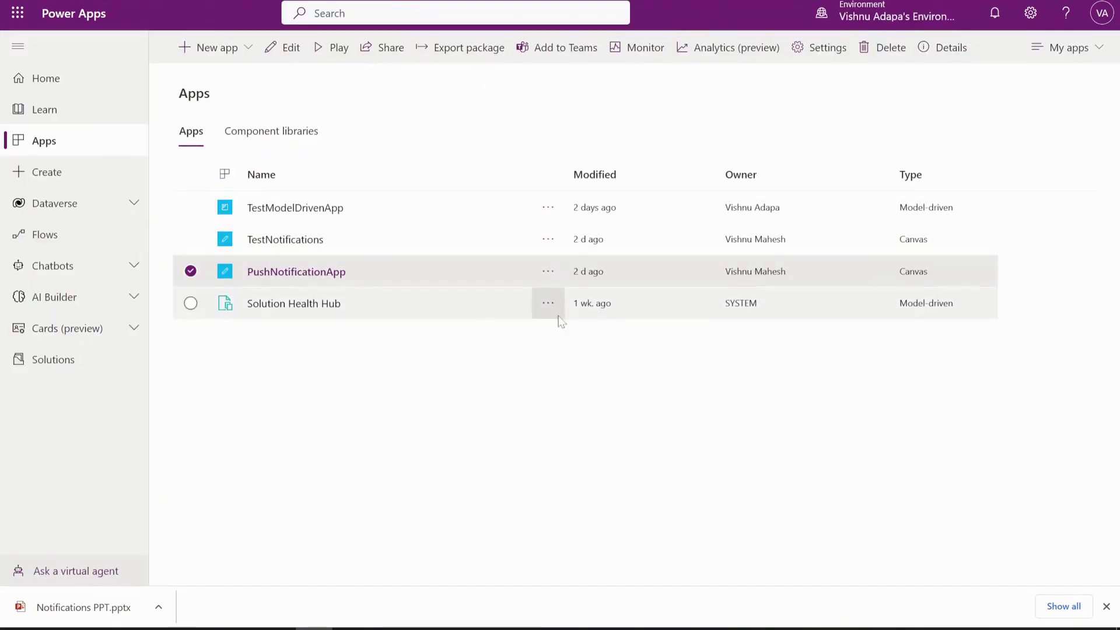
Step: Open PushNotificationApp for editing from the Power Apps app list and select its Screen1 canvas
click(548, 271)
click(560, 307)
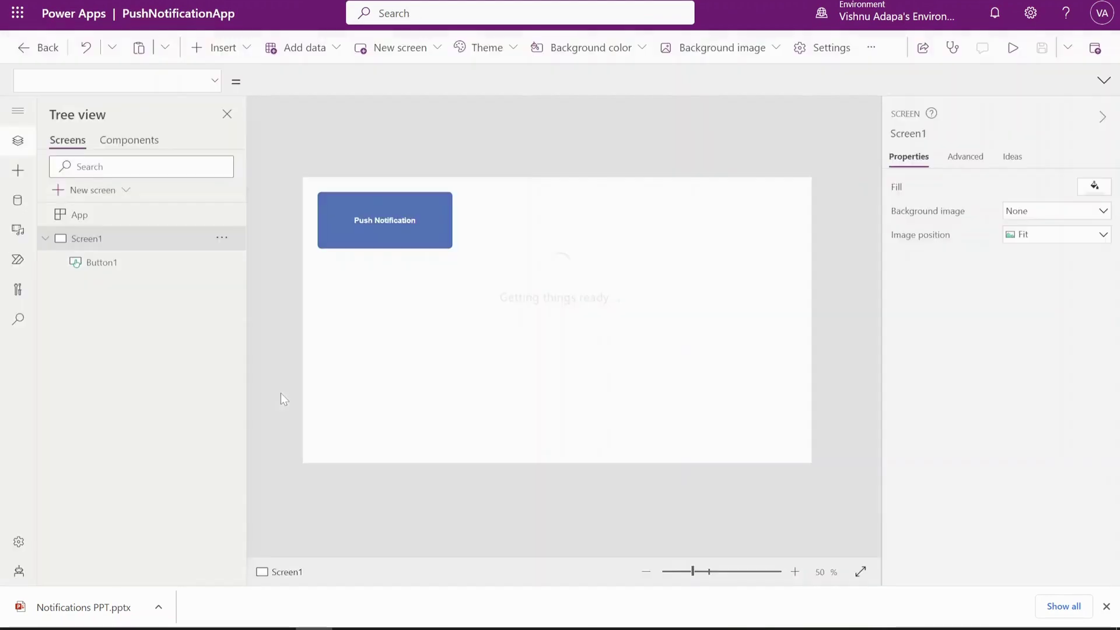
click(716, 385)
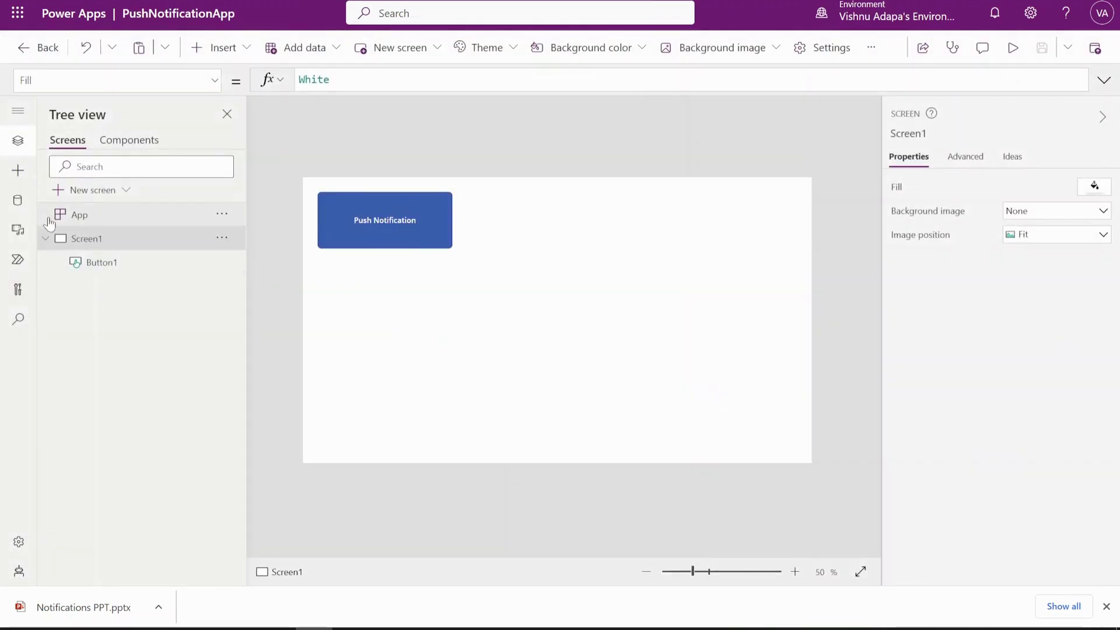
Step: Inspect the app's PowerAppsNotification data source and the choices for adding data, without adding any
click(23, 202)
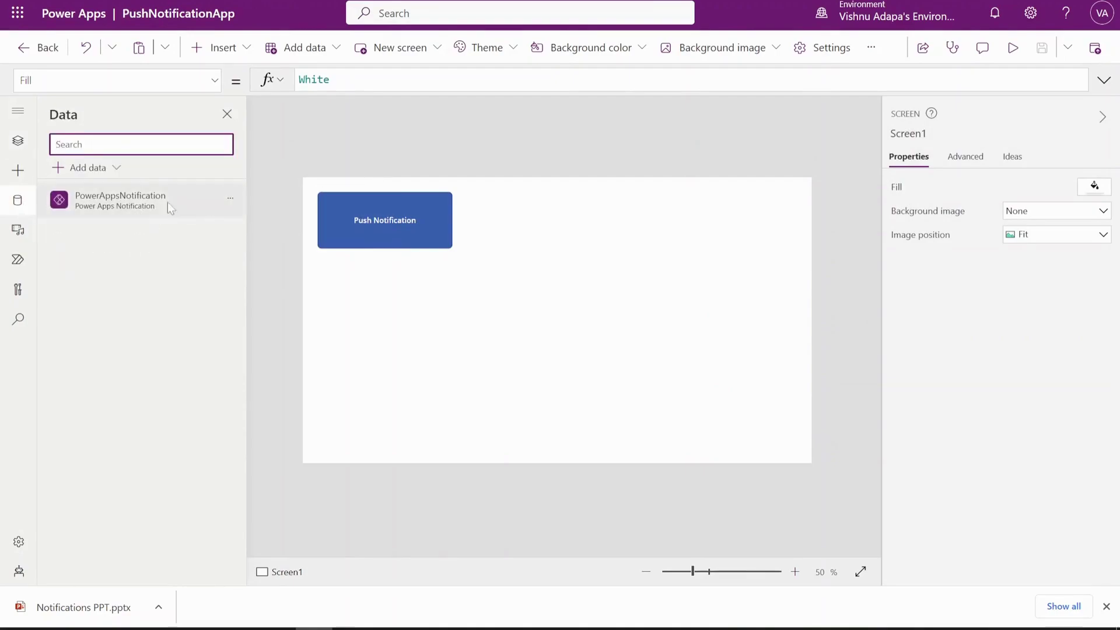
click(117, 169)
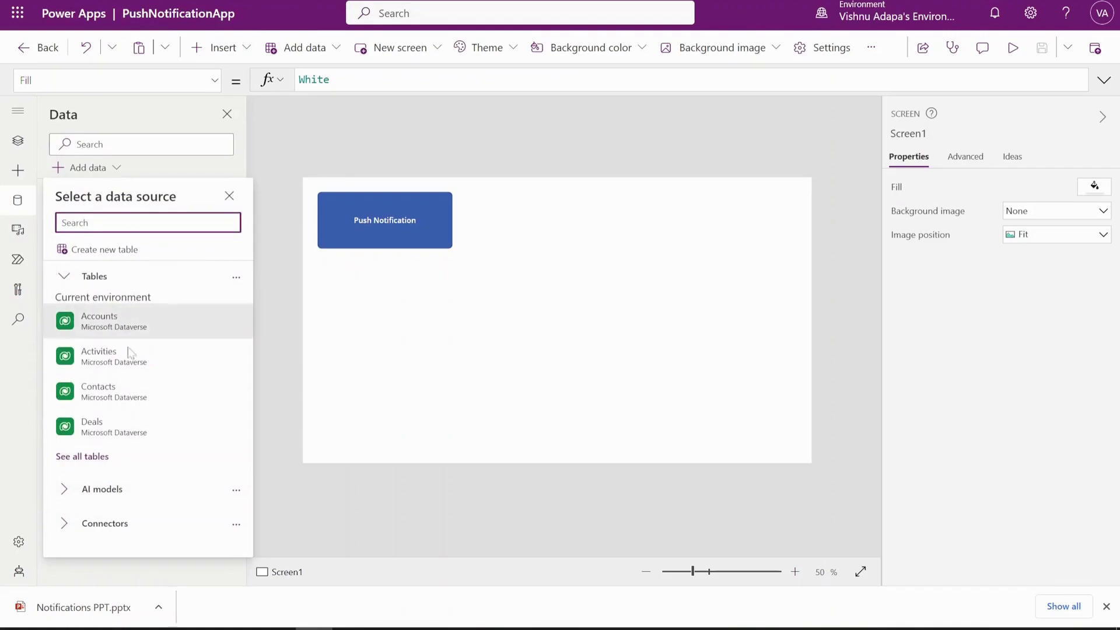
click(275, 144)
mouse_move(223, 220)
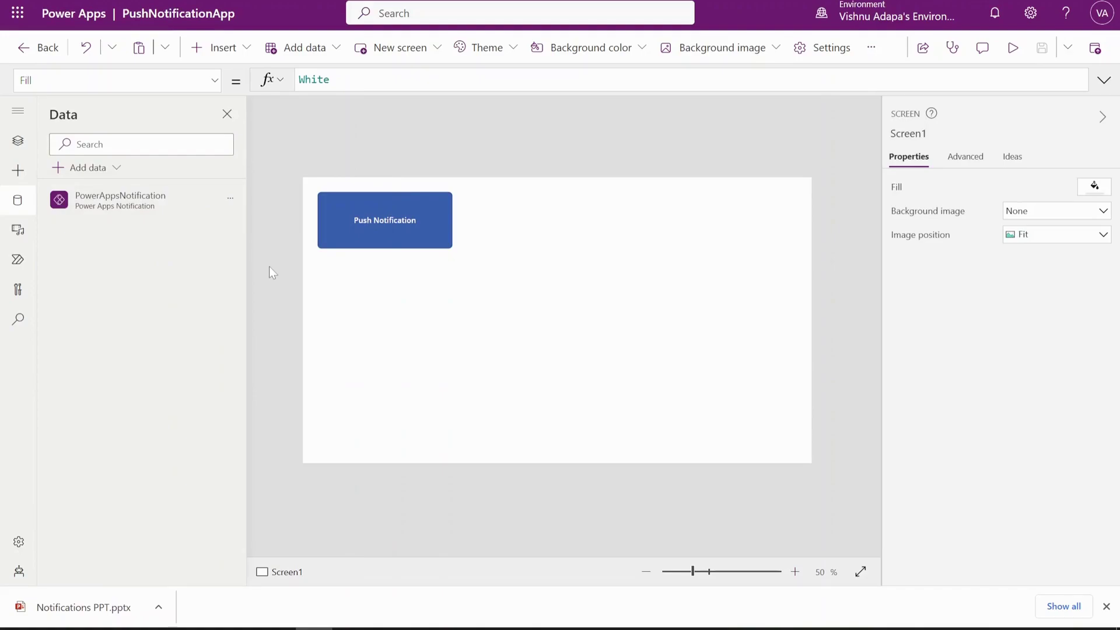
Step: Show the Push Notification button's OnSelect formula in an enlarged formula editor and examine the SendPushNotification arguments message, recipients, openApp and params
mouse_move(151, 212)
click(375, 226)
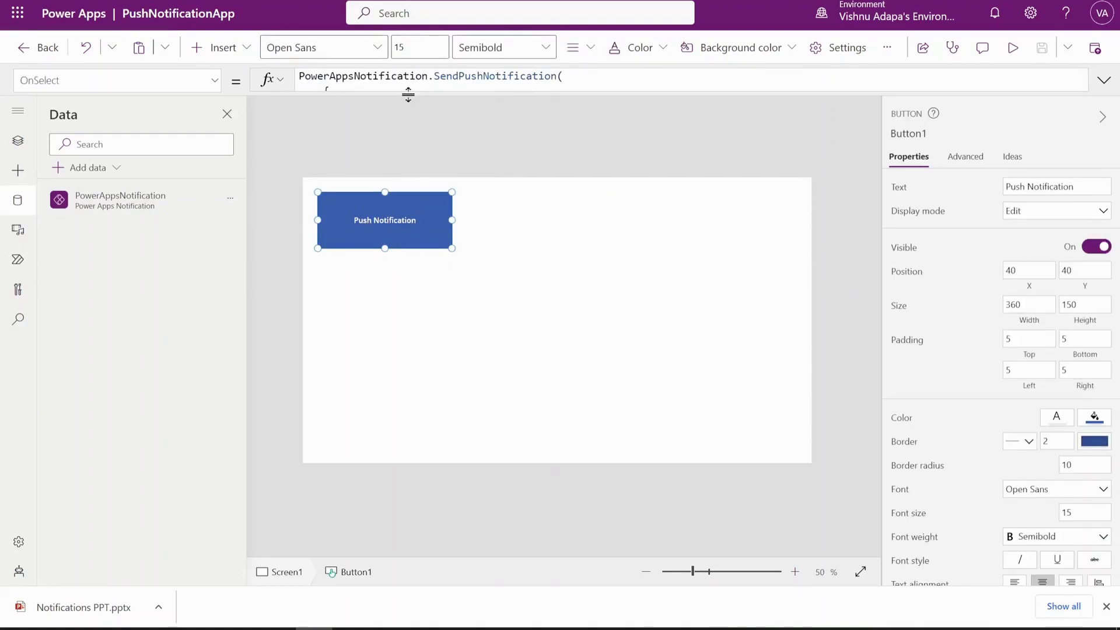
drag(409, 93, 458, 349)
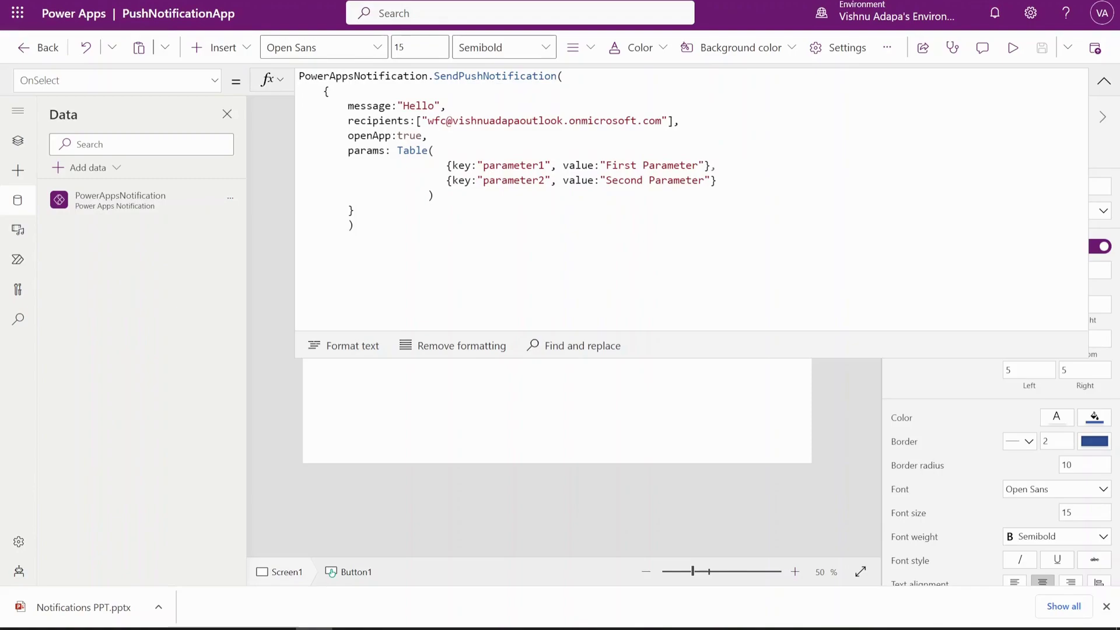
double_click(369, 106)
double_click(379, 121)
double_click(369, 136)
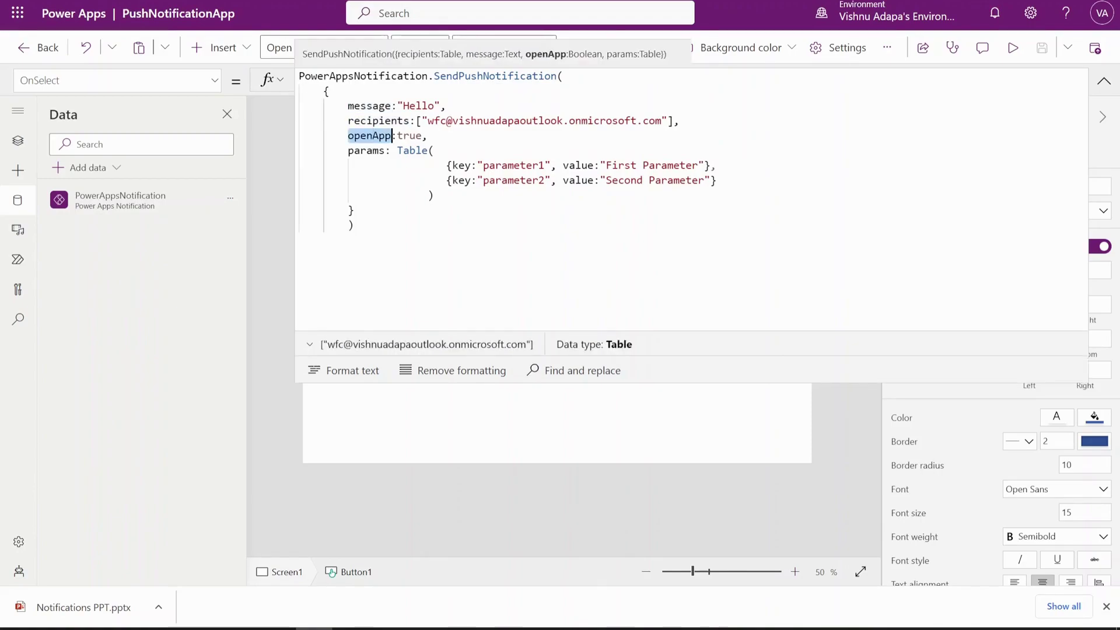
click(372, 150)
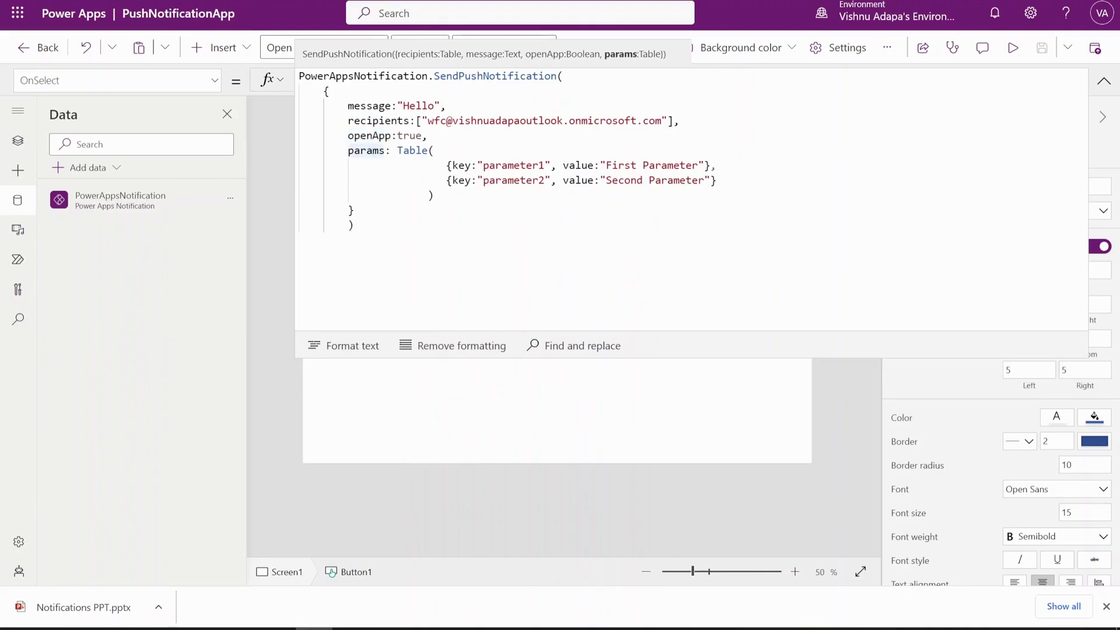
Step: Examine the message text, the recipients list and the extent of the params Table in the SendPushNotification formula
double_click(370, 106)
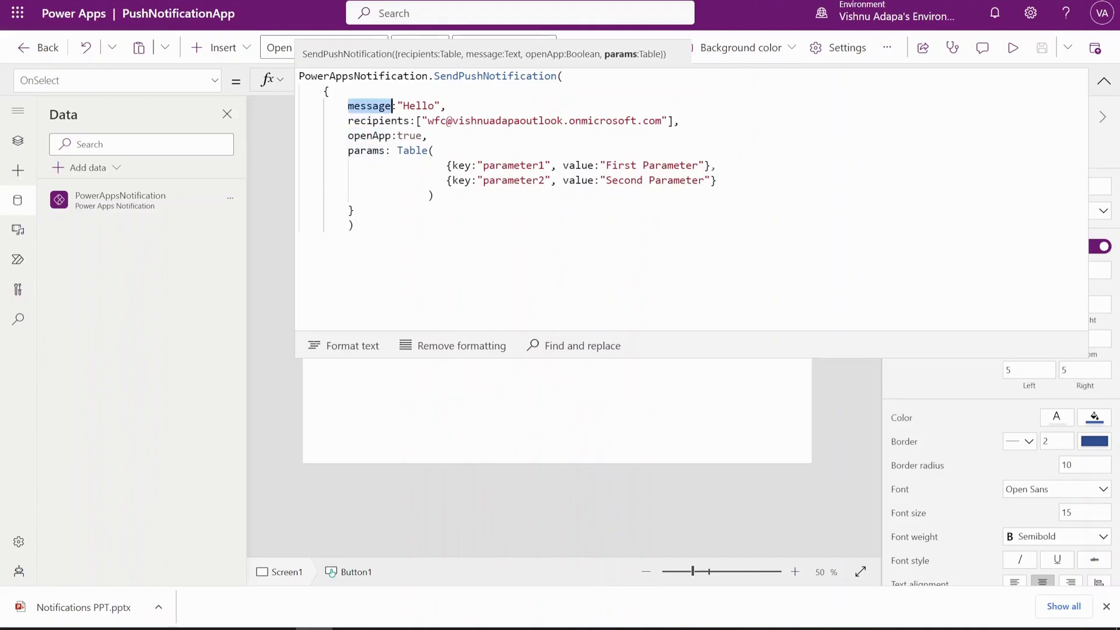
click(447, 106)
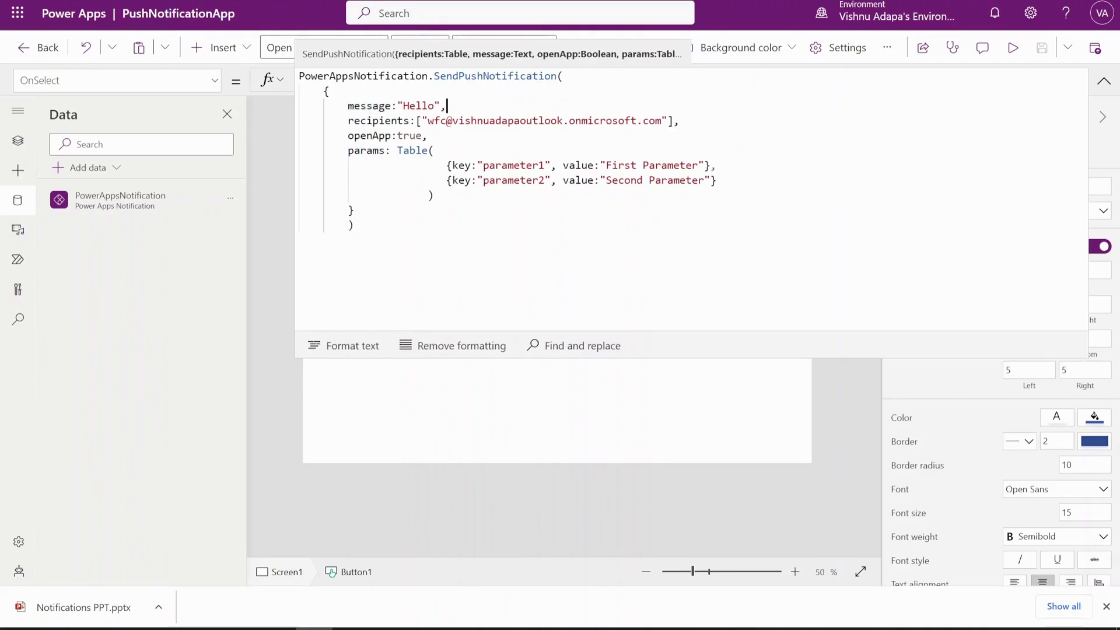
double_click(380, 121)
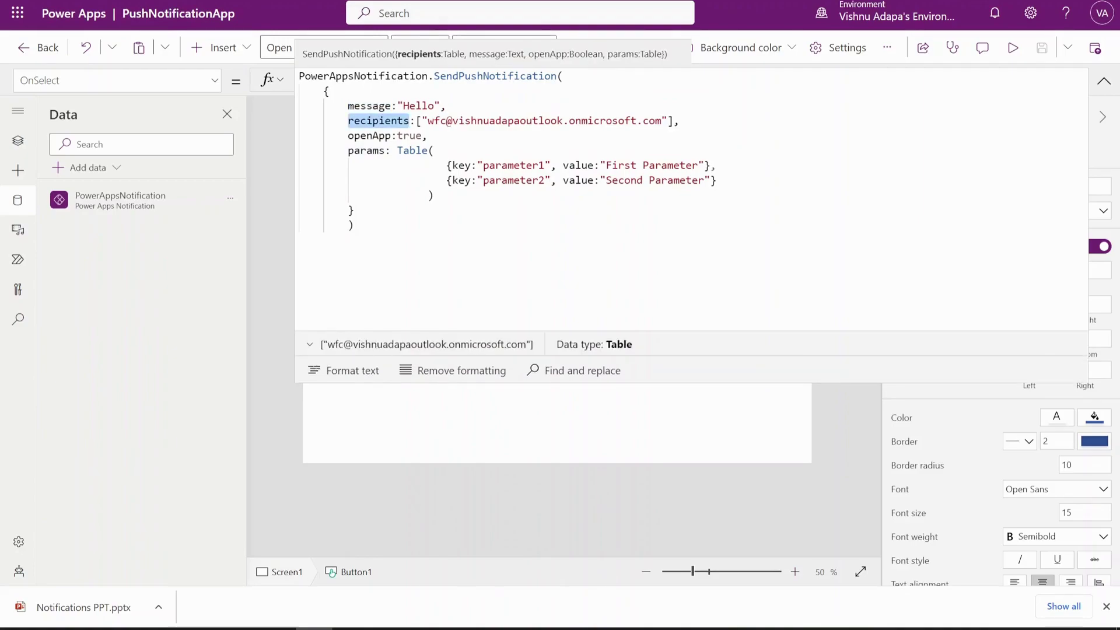
click(433, 151)
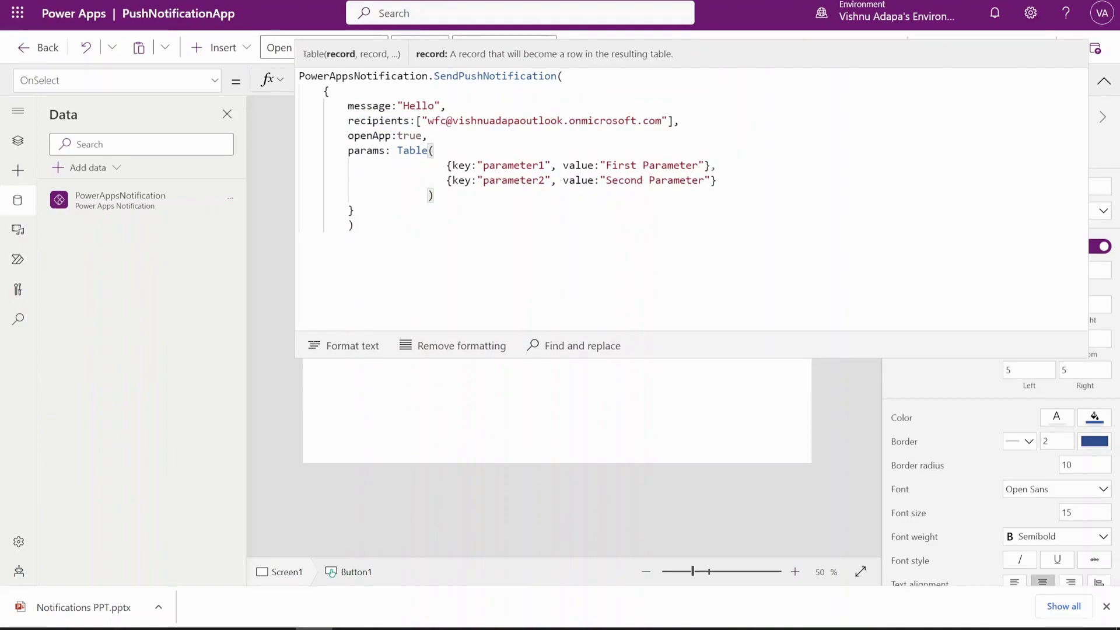
click(669, 121)
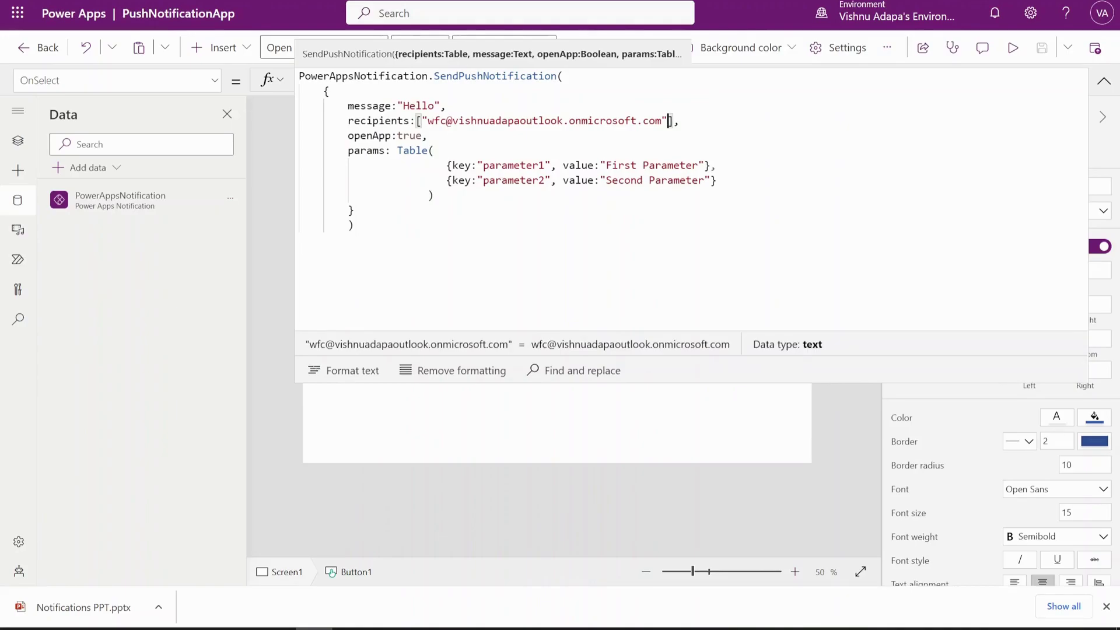
click(433, 150)
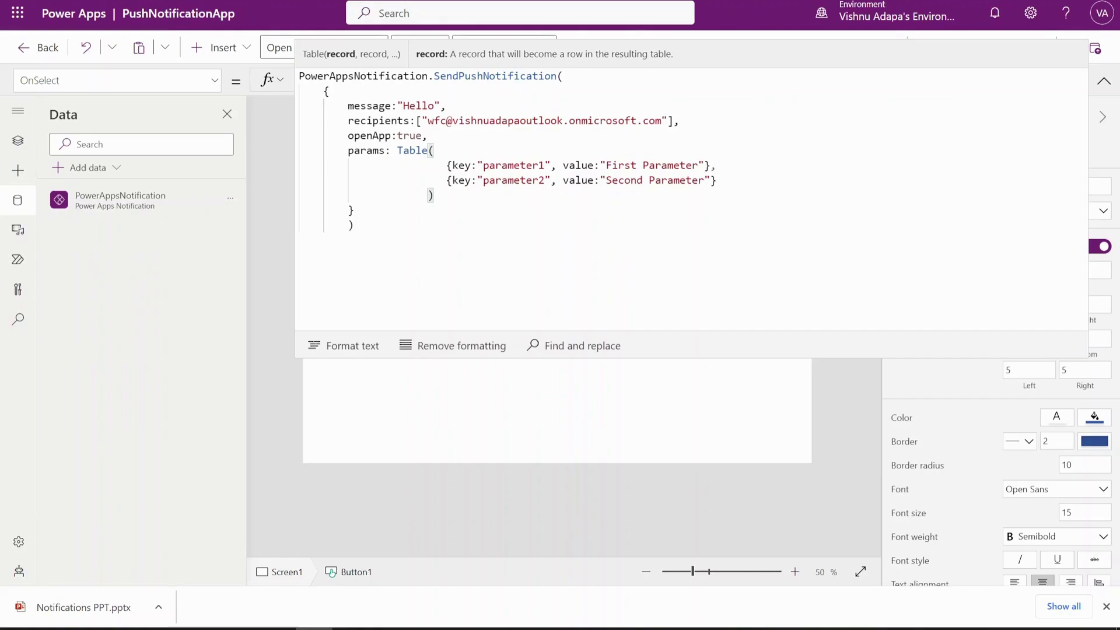
Step: Examine the params argument and compare its parameter1 and parameter2 records in the SendPushNotification formula
double_click(366, 150)
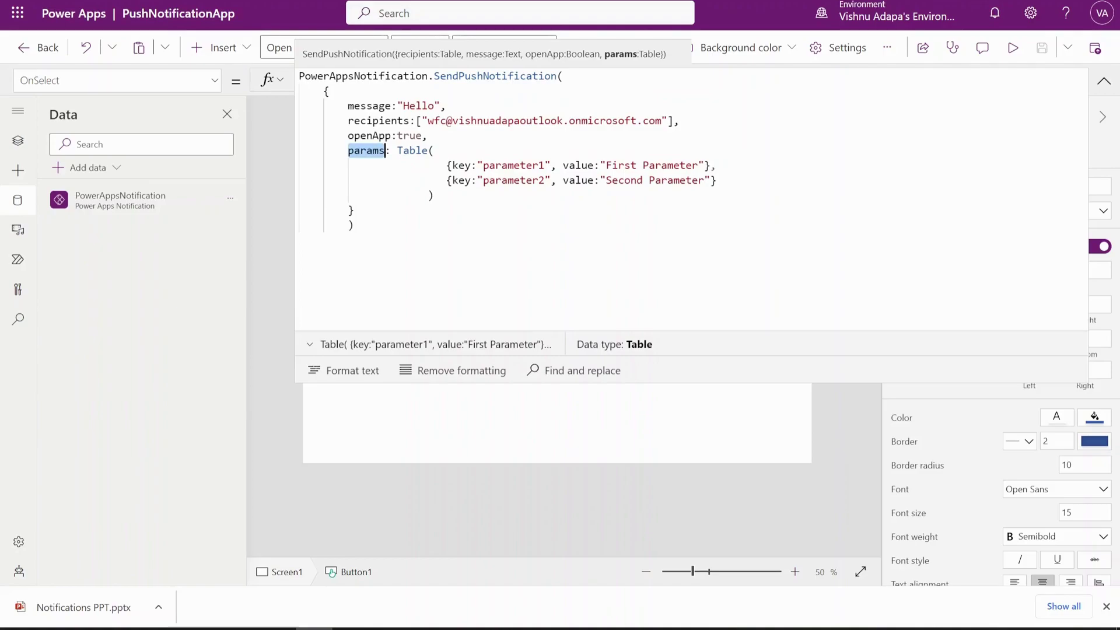
double_click(513, 165)
double_click(513, 180)
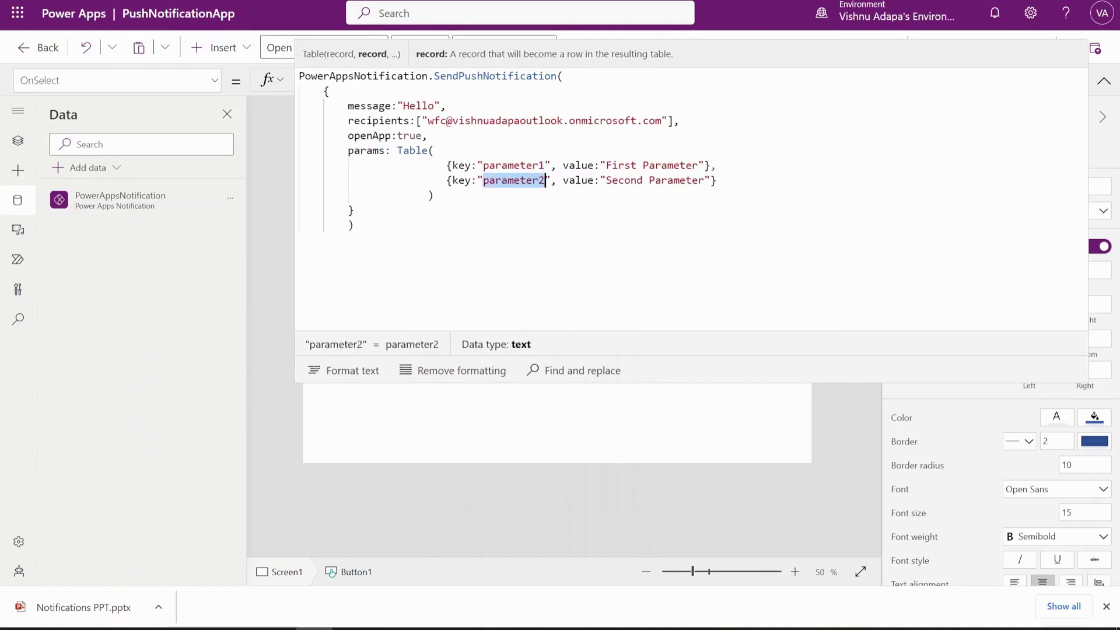
double_click(513, 165)
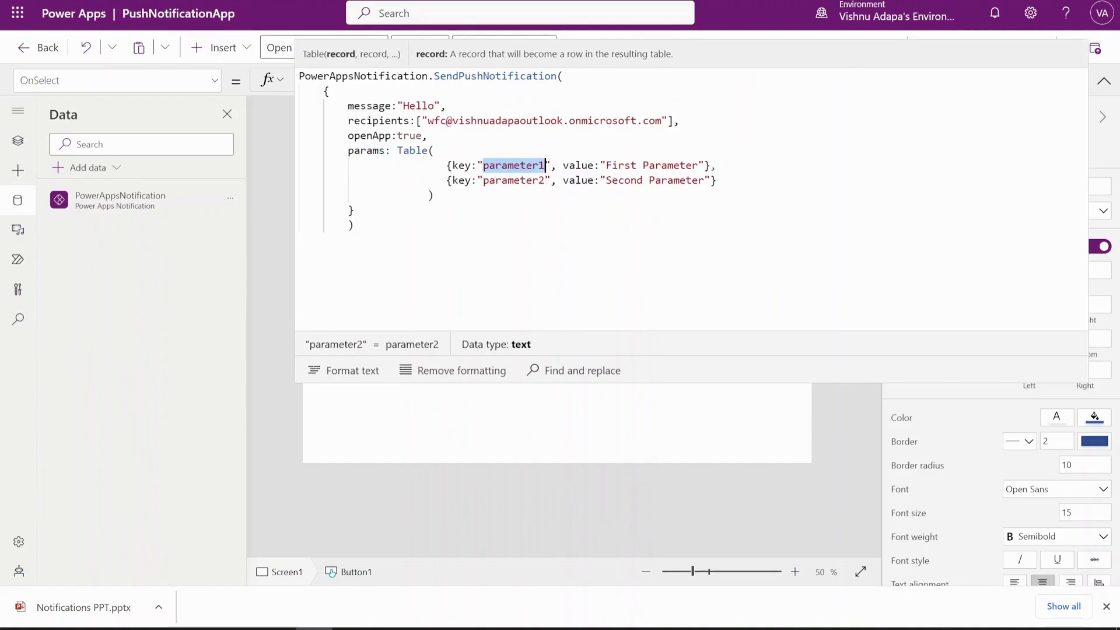
click(521, 180)
double_click(515, 166)
double_click(516, 180)
click(510, 166)
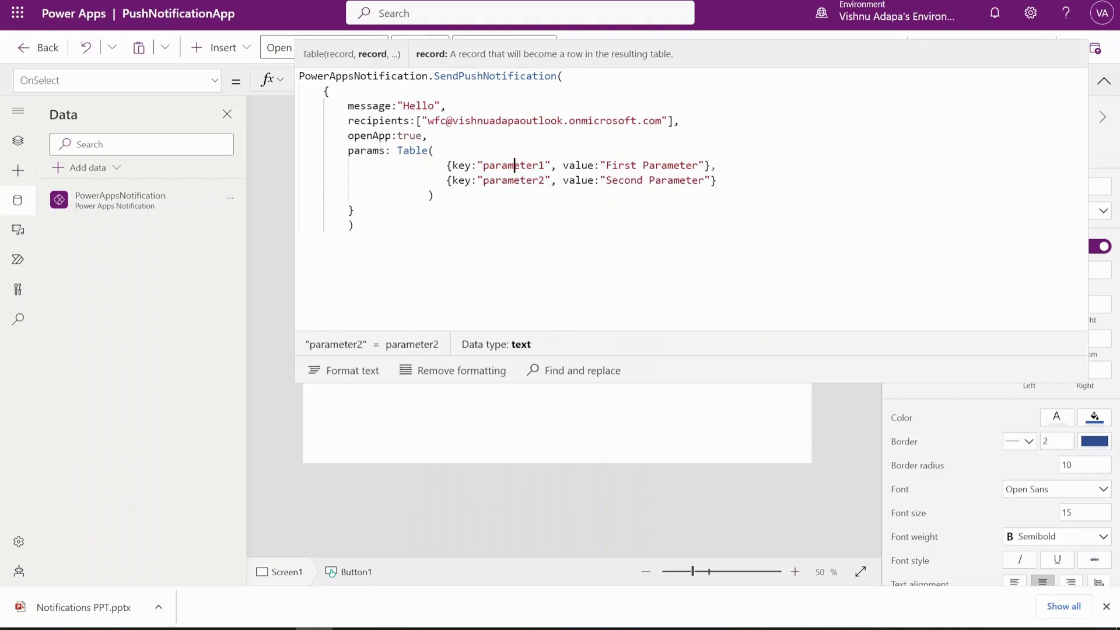
double_click(514, 165)
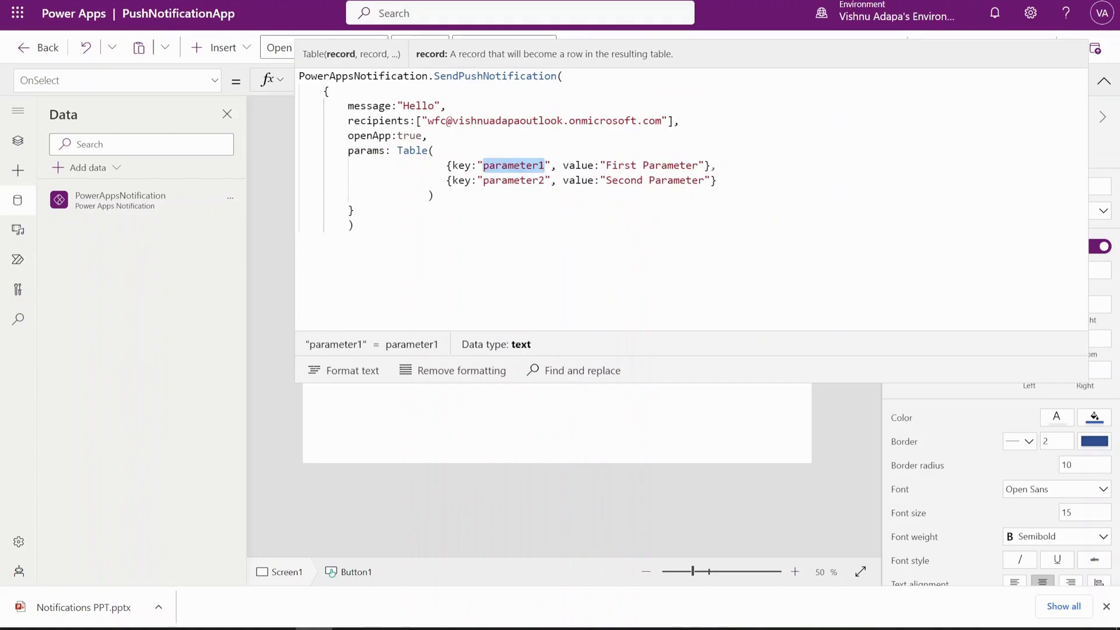
double_click(546, 180)
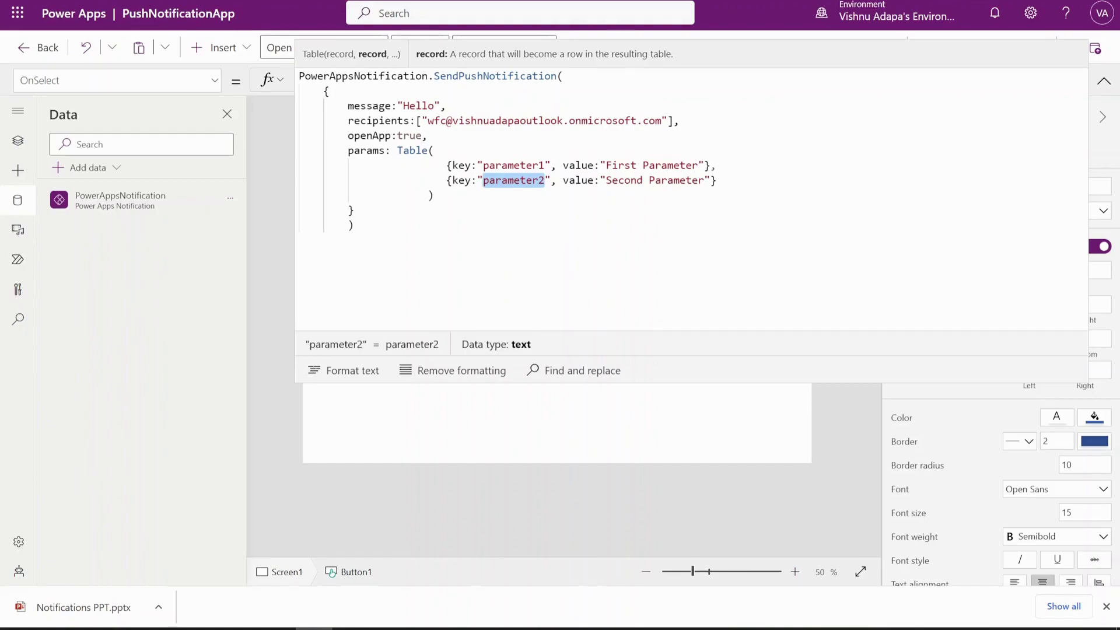
click(742, 181)
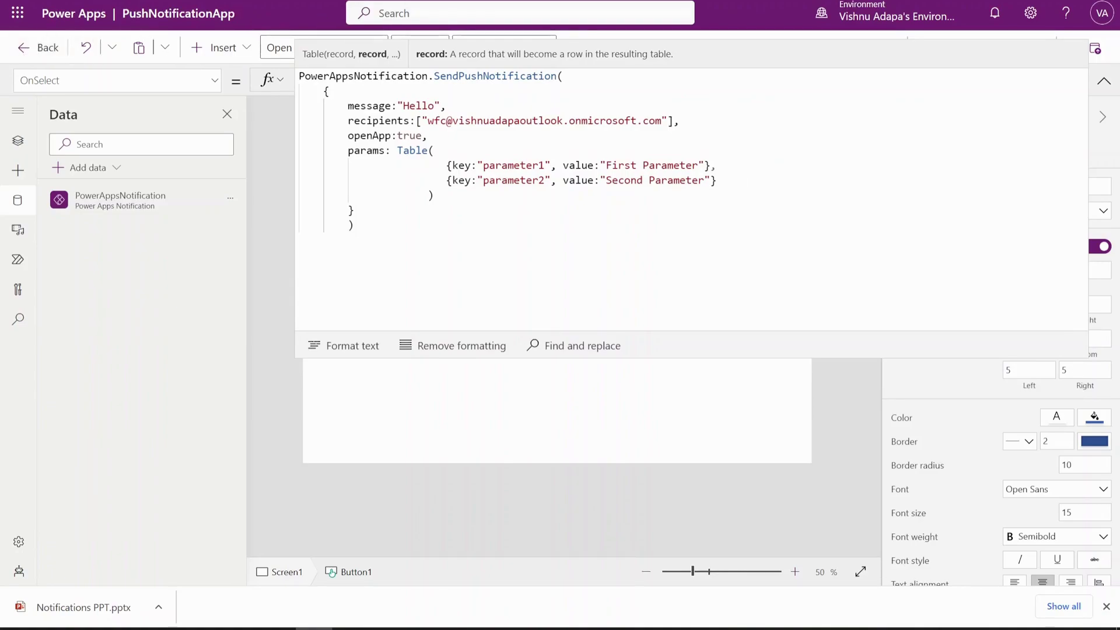
Step: Open the Power Apps app list in a duplicate browser tab without overriding the locked PushNotificationApp editing session
right_click(76, 1)
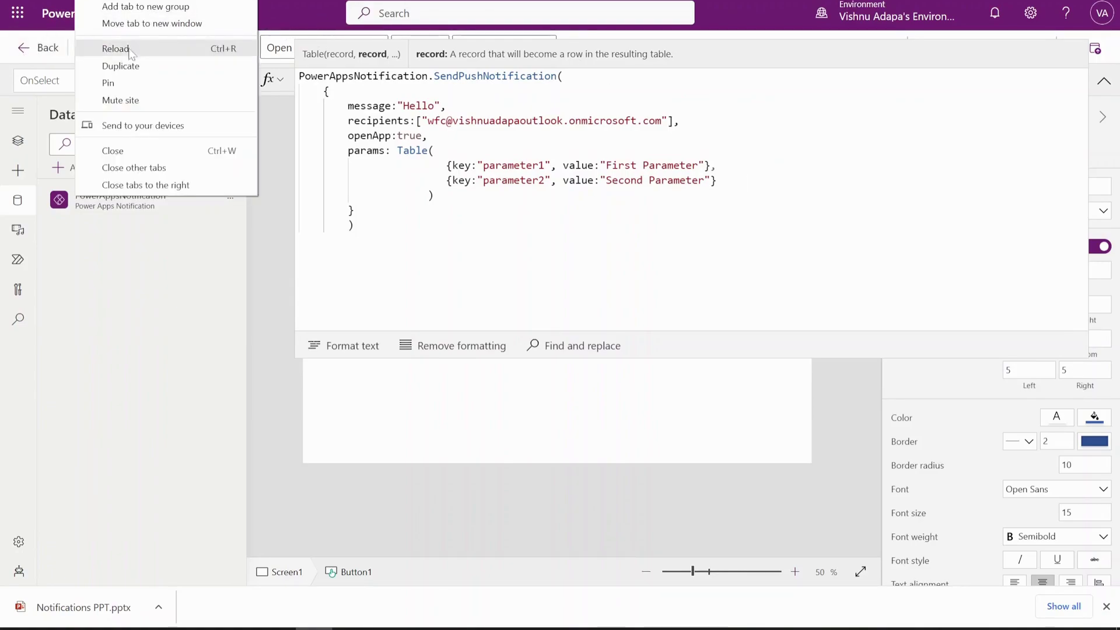
click(160, 66)
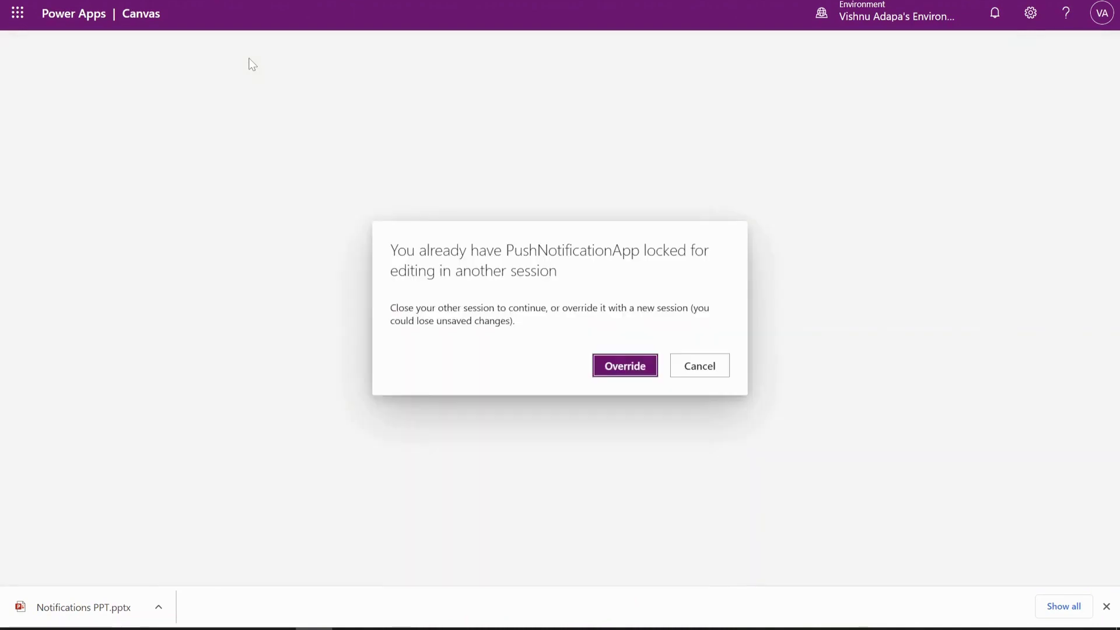
click(676, 376)
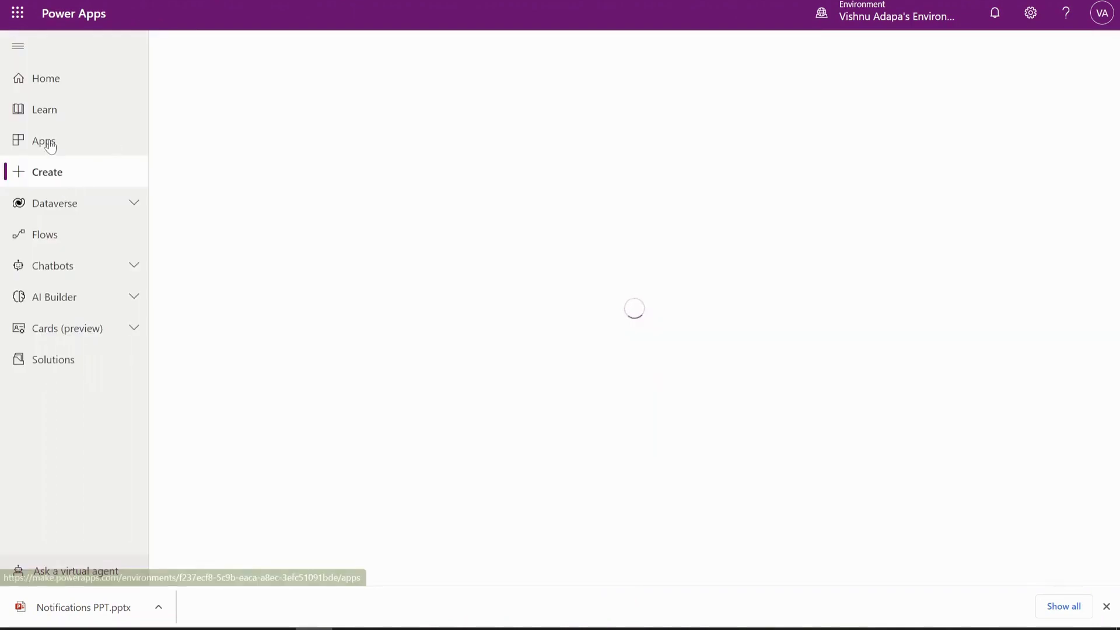
click(51, 145)
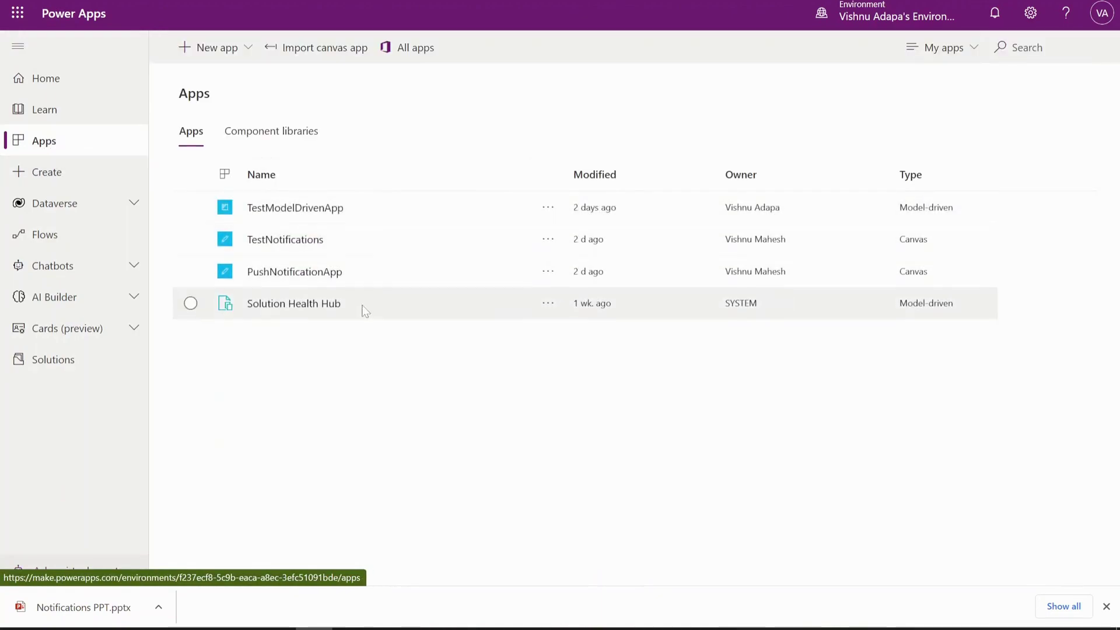
Step: Open the TestNotifications canvas app for editing from the app list and skip the studio's welcome message
click(191, 272)
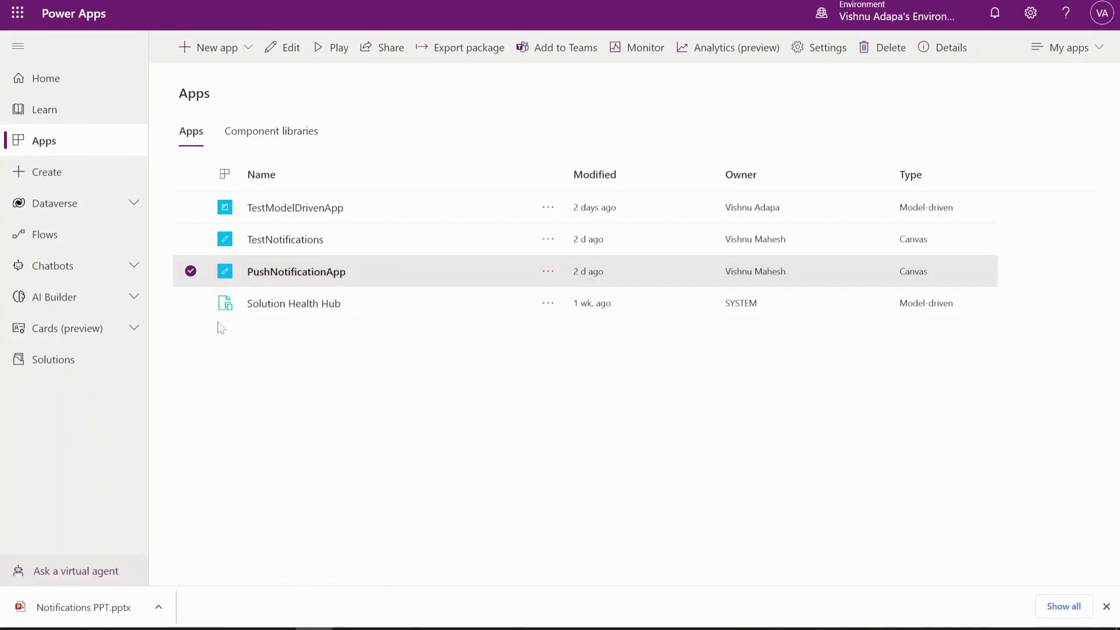
click(298, 241)
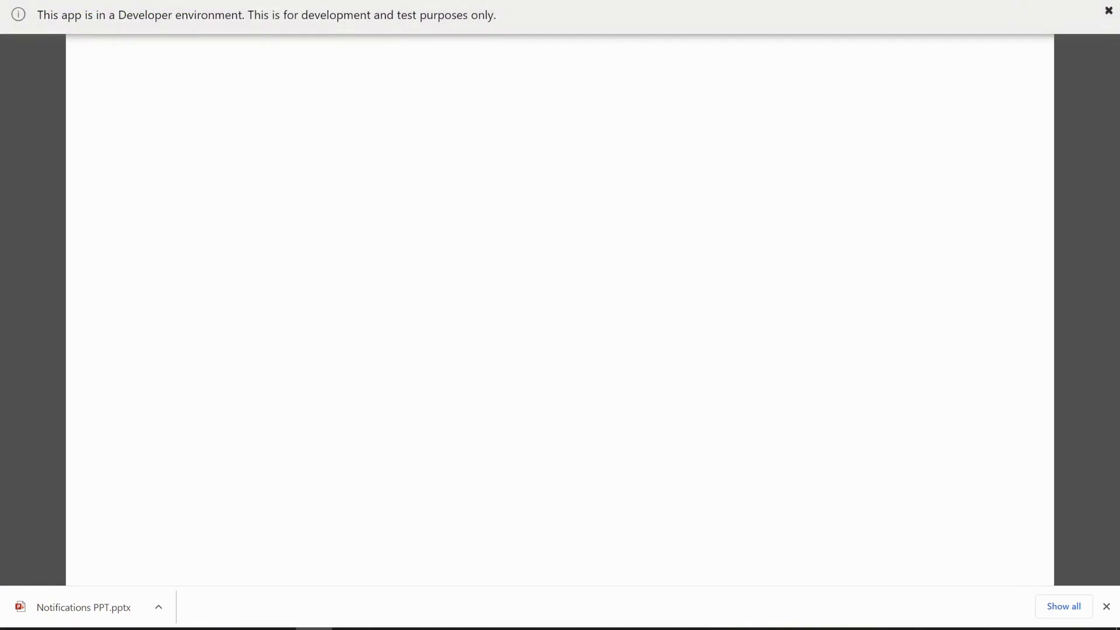
key(ctrl+w)
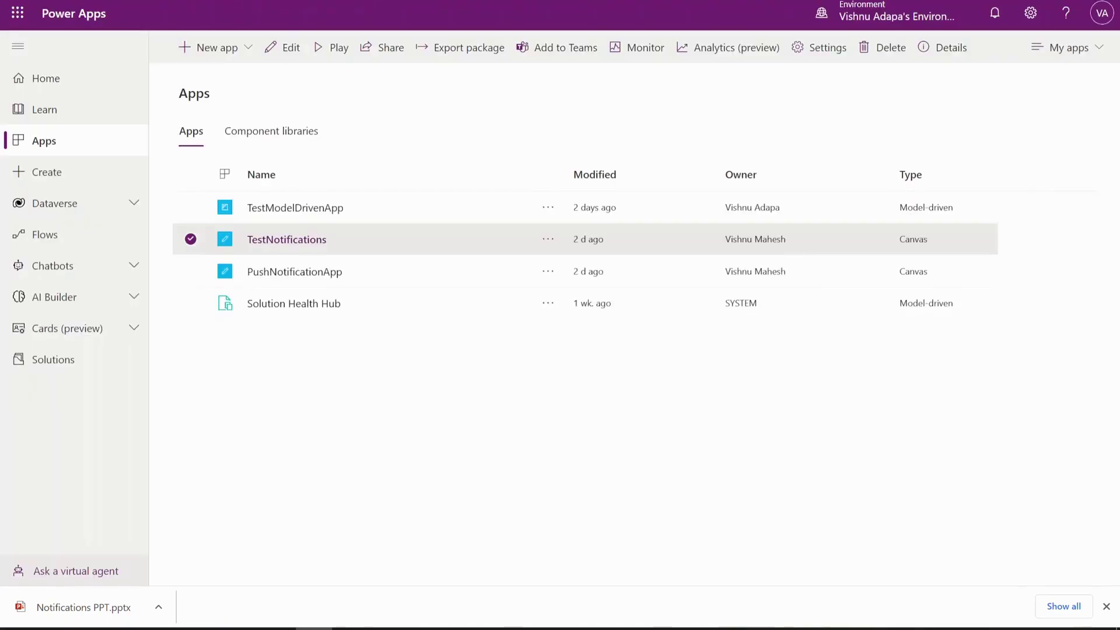
click(549, 240)
click(564, 267)
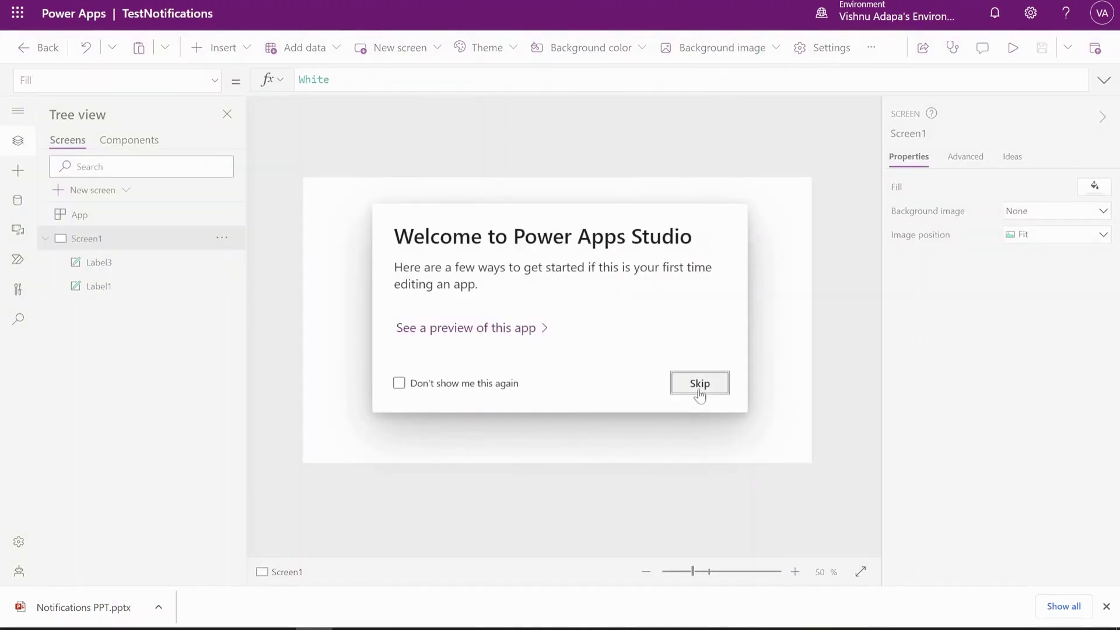
click(700, 385)
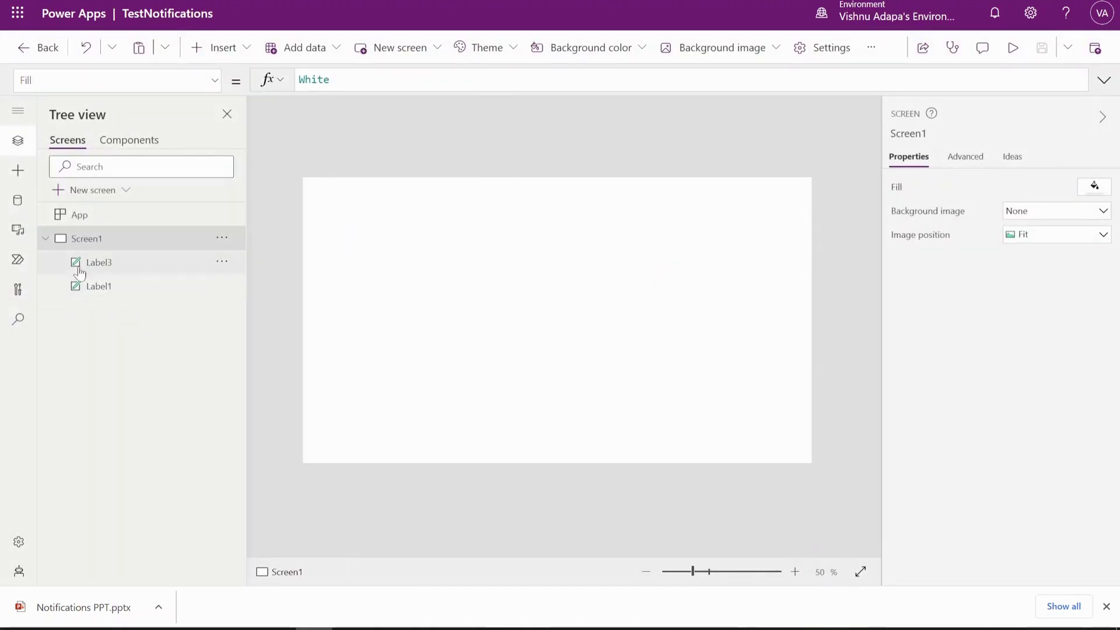
Step: Compare the Text formulas of Label3 and Label1 on Screen1 of TestNotifications
click(114, 267)
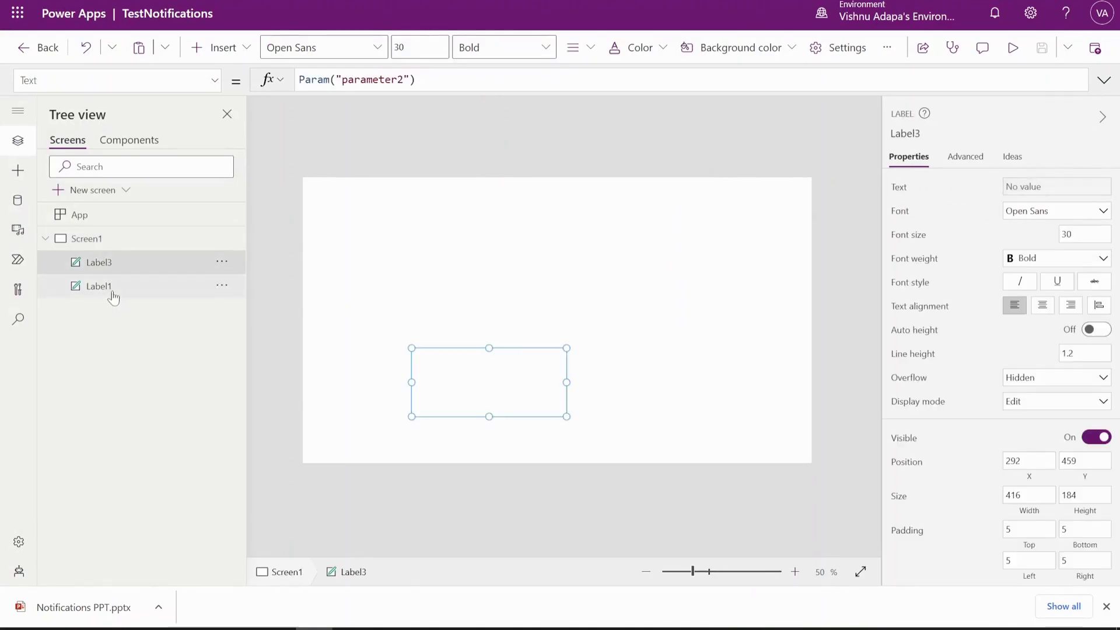
click(113, 288)
click(121, 268)
click(120, 285)
click(125, 270)
Step: Select the App object and inspect the formula of its OnStart property
click(110, 218)
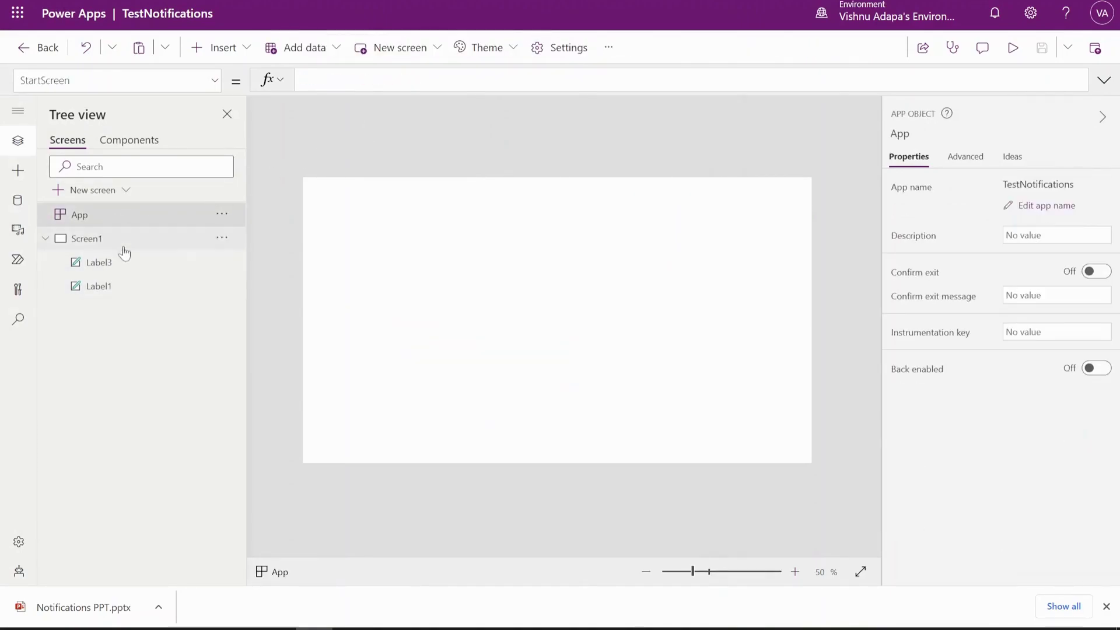
click(121, 240)
click(120, 215)
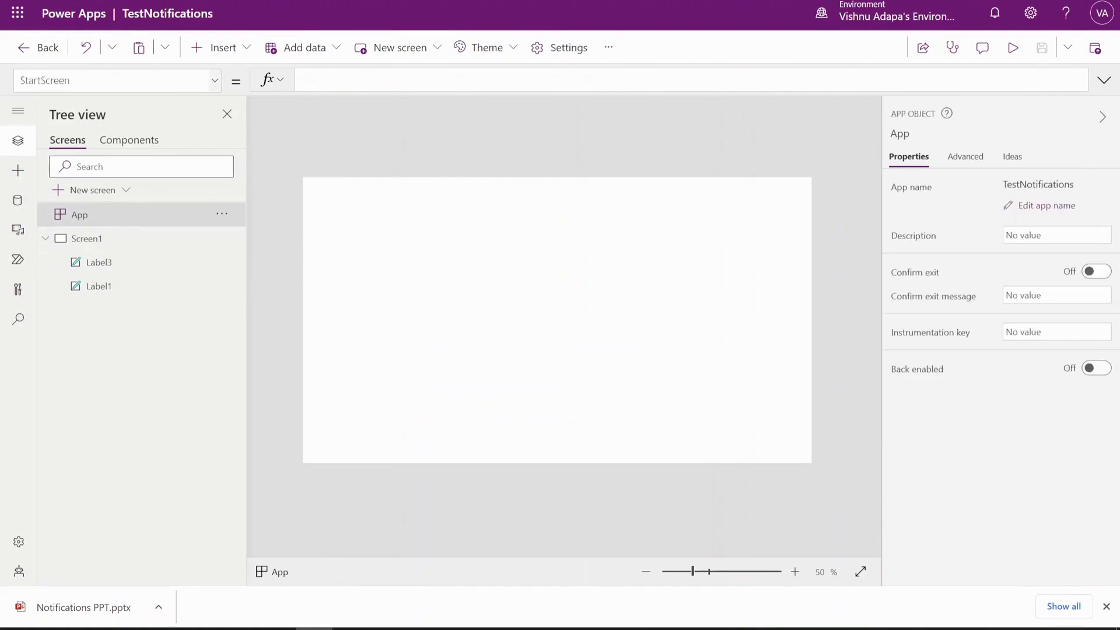
click(214, 81)
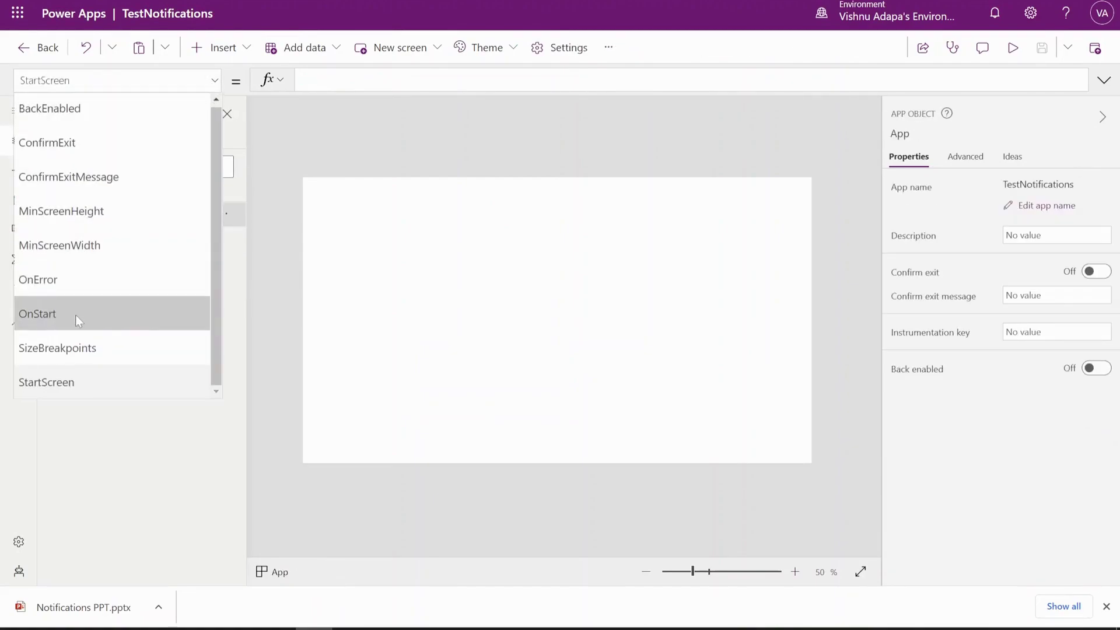
click(99, 325)
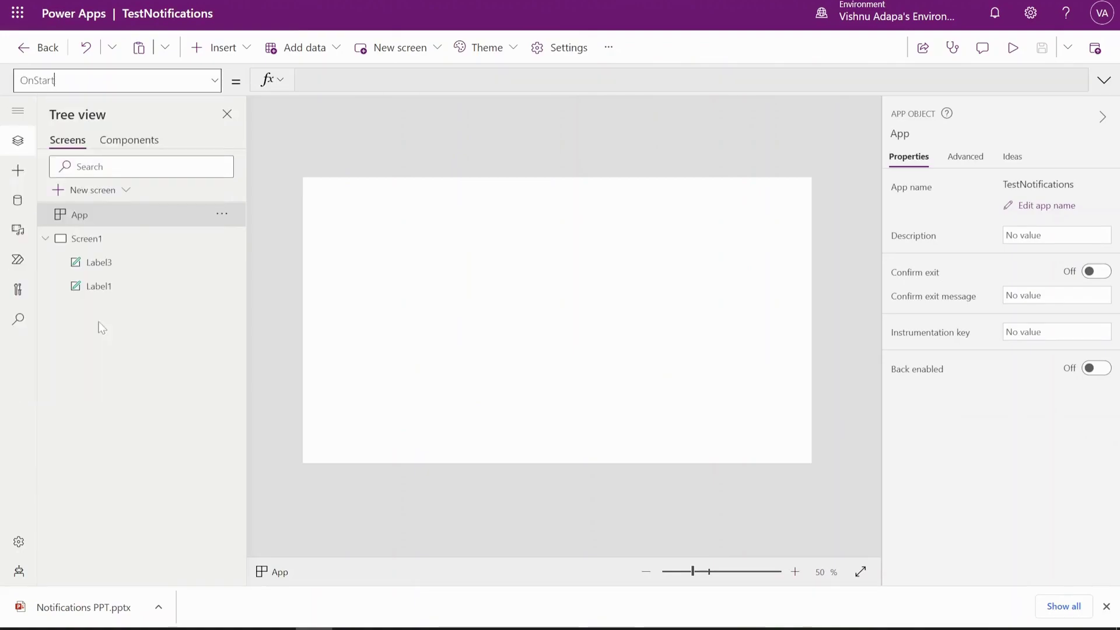
click(396, 86)
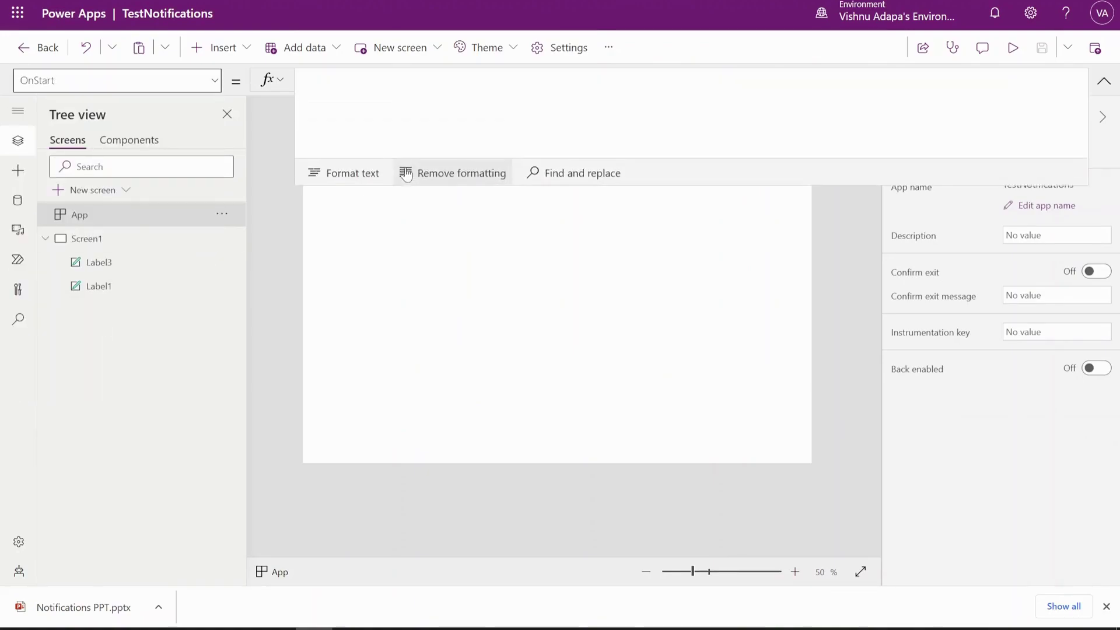
Step: Review which Param function Label3 and Label1 each use for their text, ending with Label1 selected
click(121, 266)
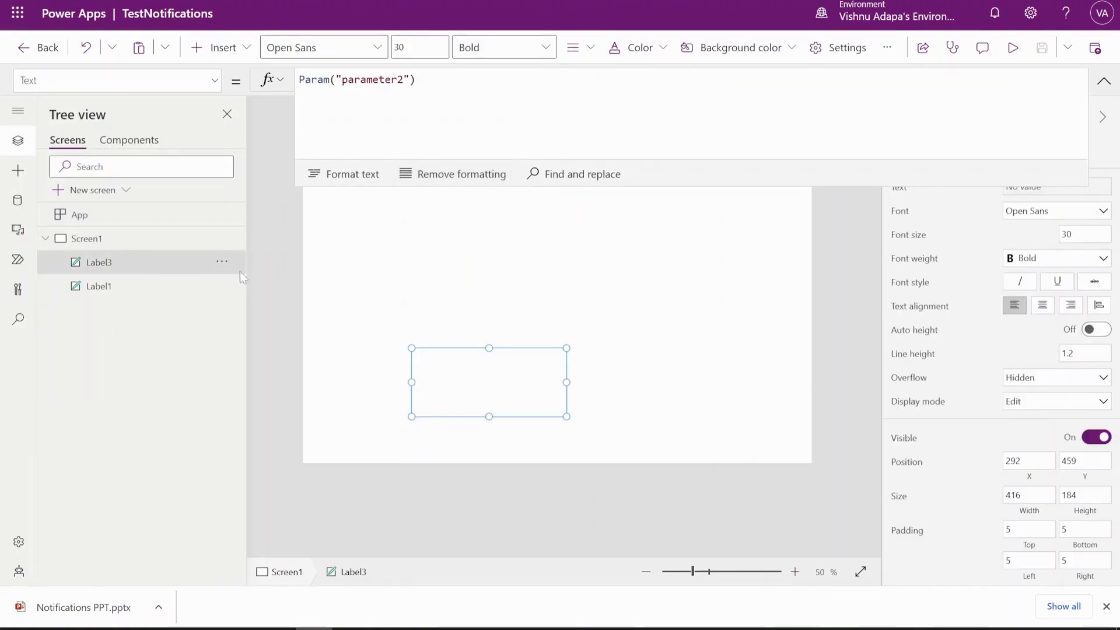
click(117, 286)
click(119, 266)
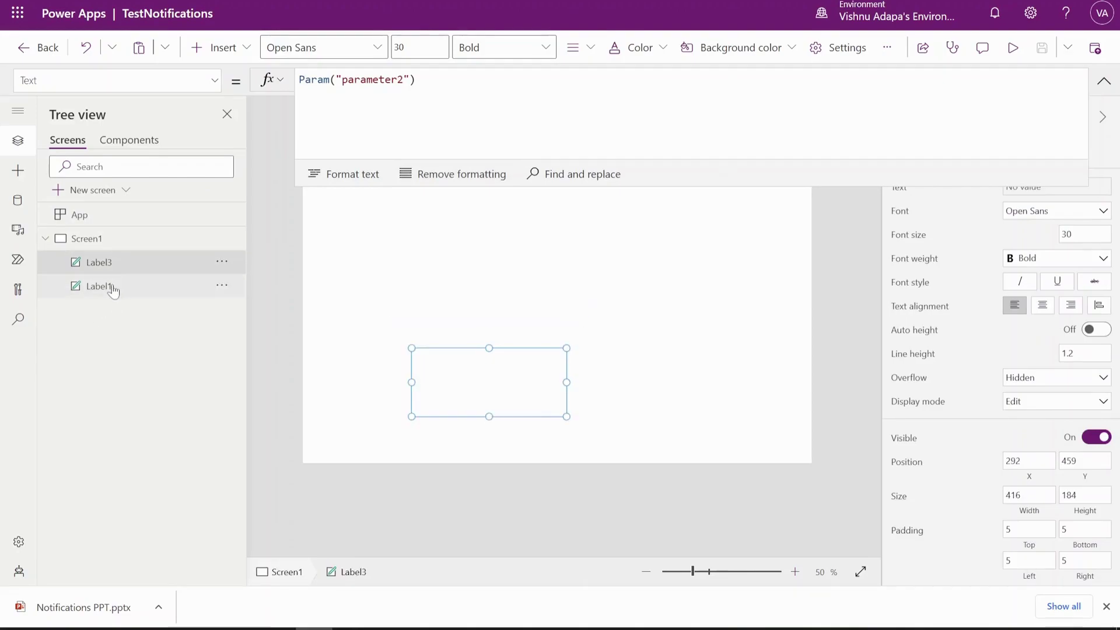
click(110, 286)
click(119, 268)
click(110, 287)
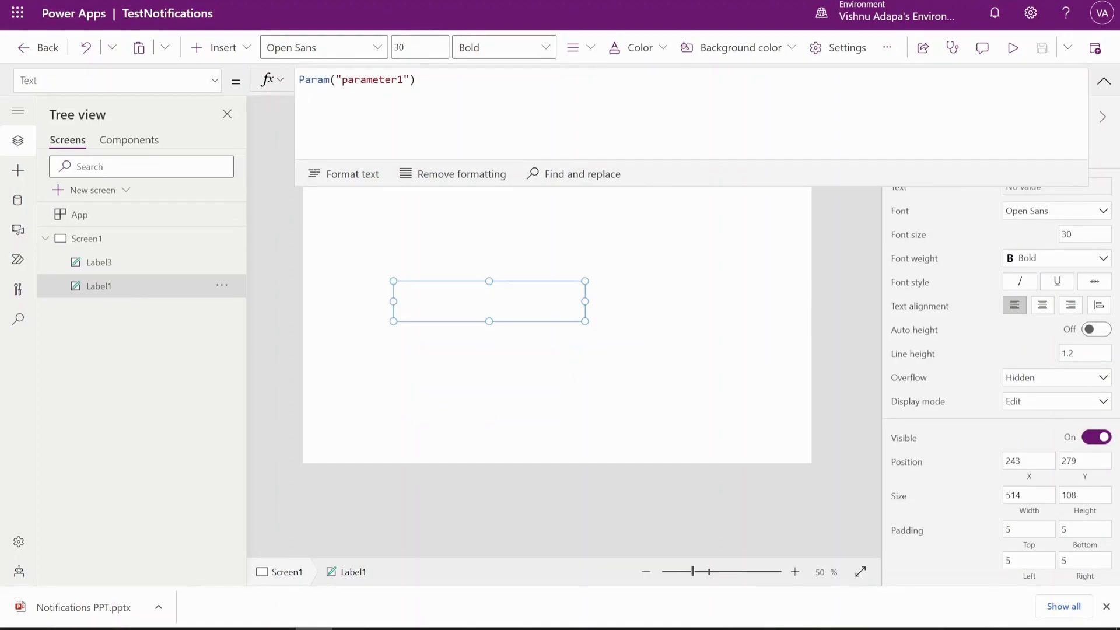
Step: Compare the Text formulas of Label3 and Label1 again, ending inside Label3's formula
click(123, 264)
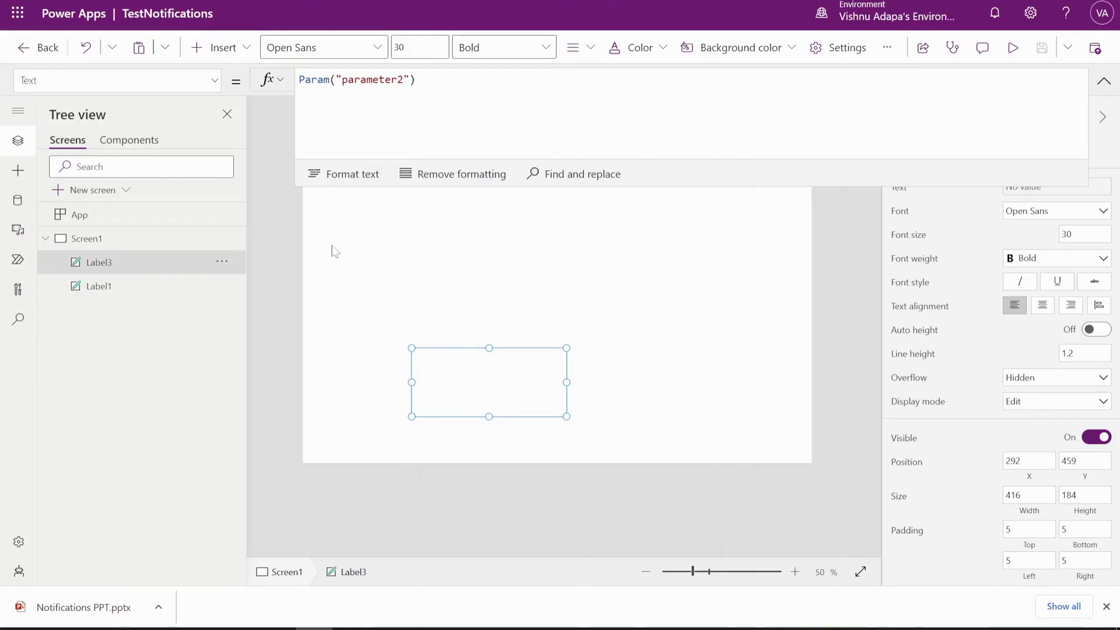
click(278, 270)
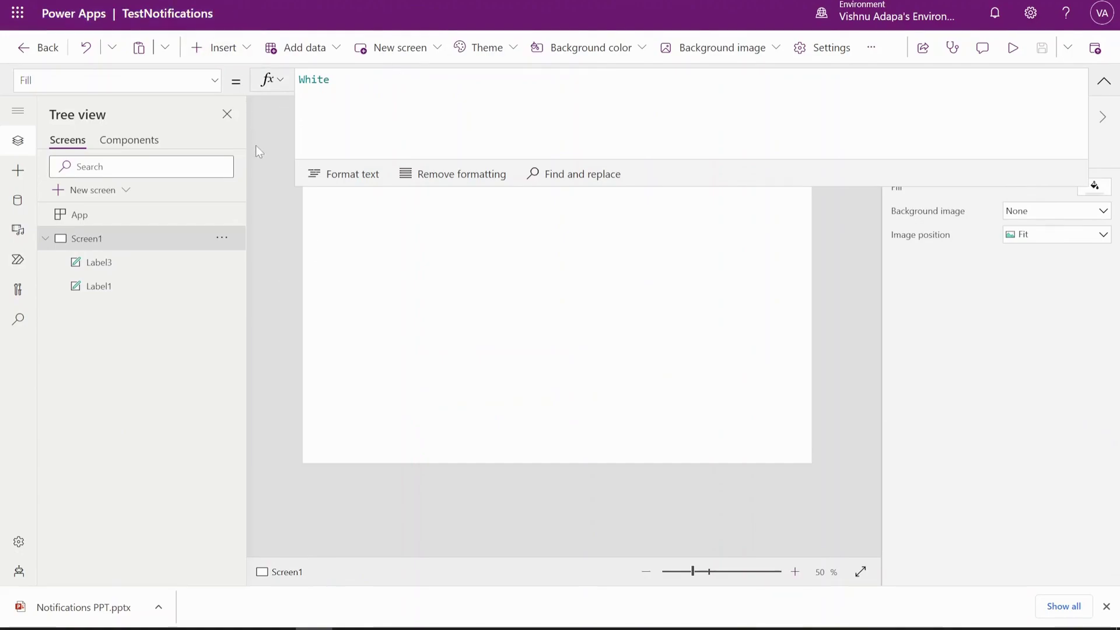
click(135, 263)
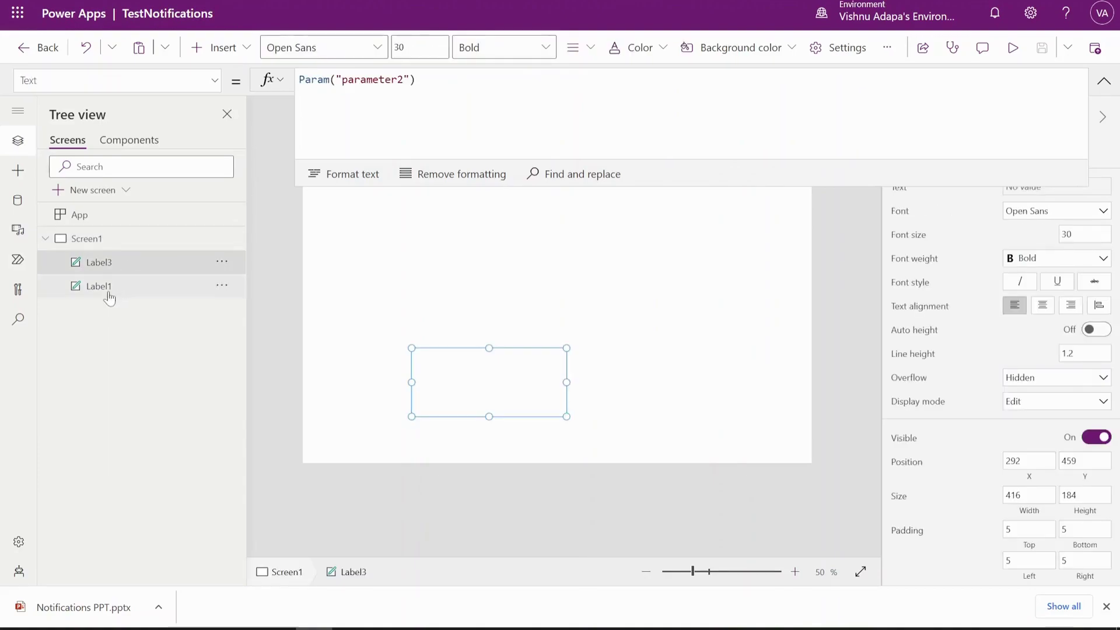
click(109, 296)
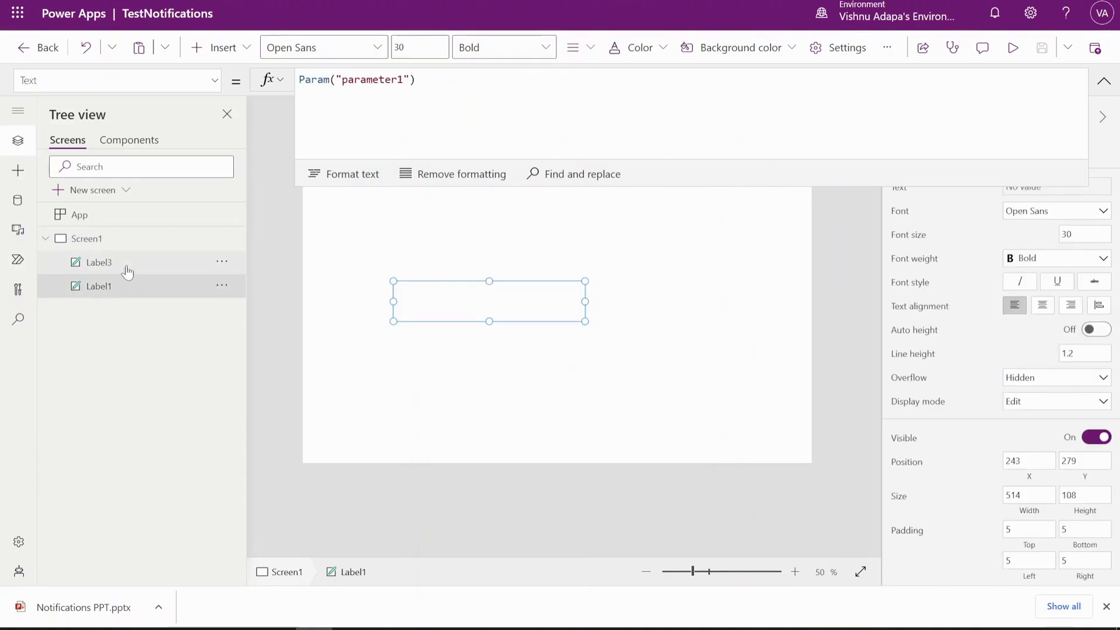
click(126, 270)
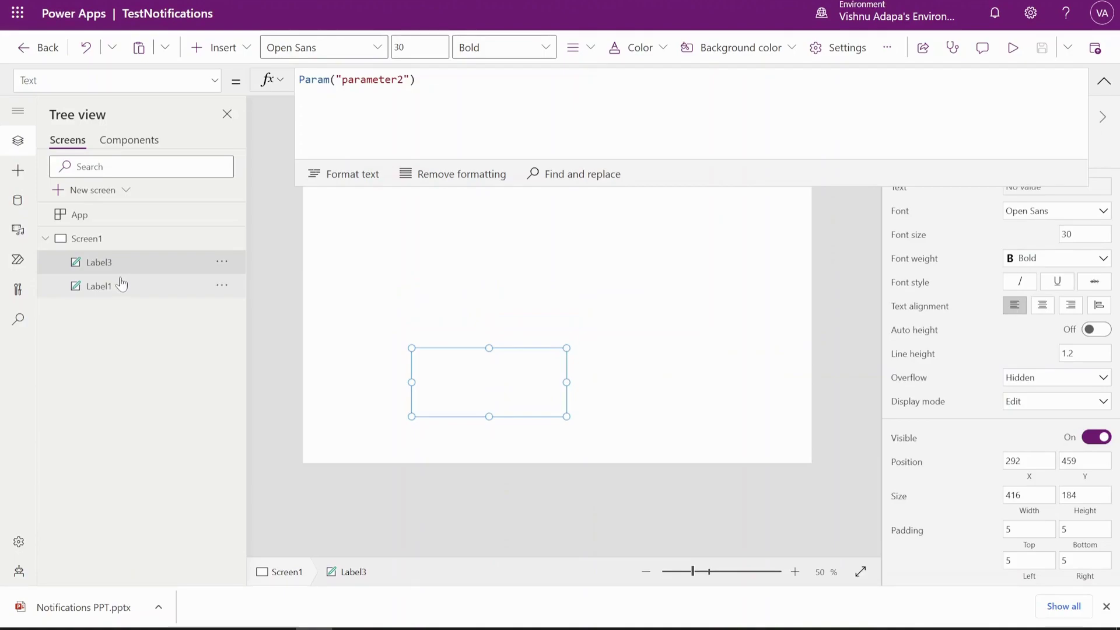
click(119, 286)
click(124, 267)
click(416, 79)
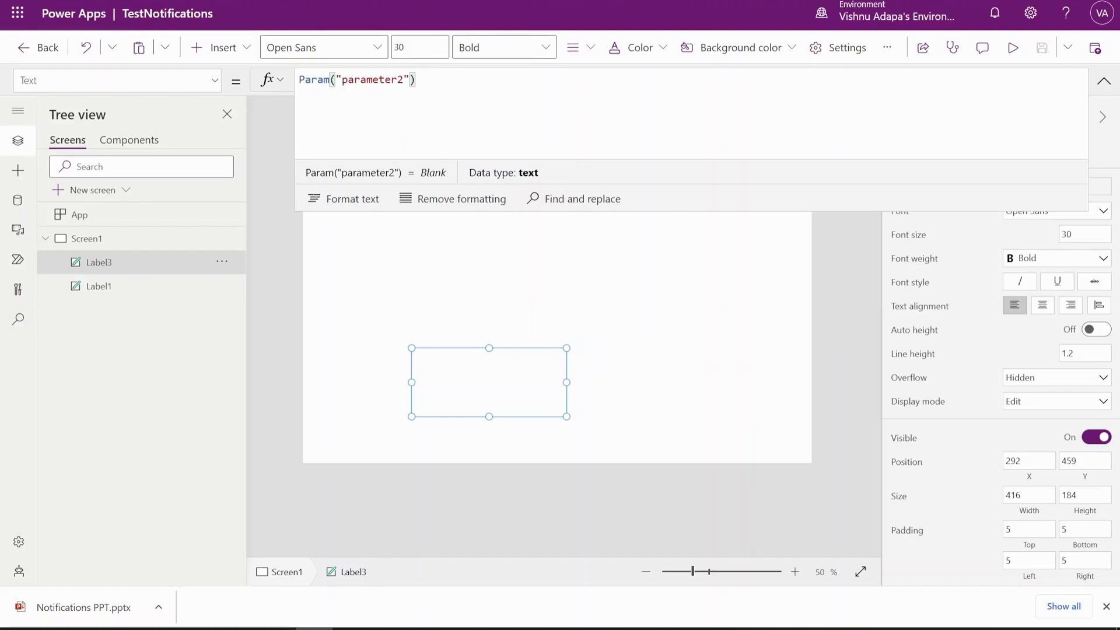
Step: Switch to the Send notifications from an app documentation and examine the SendPushNotification sample formulas and their params argument
key(ctrl+Tab)
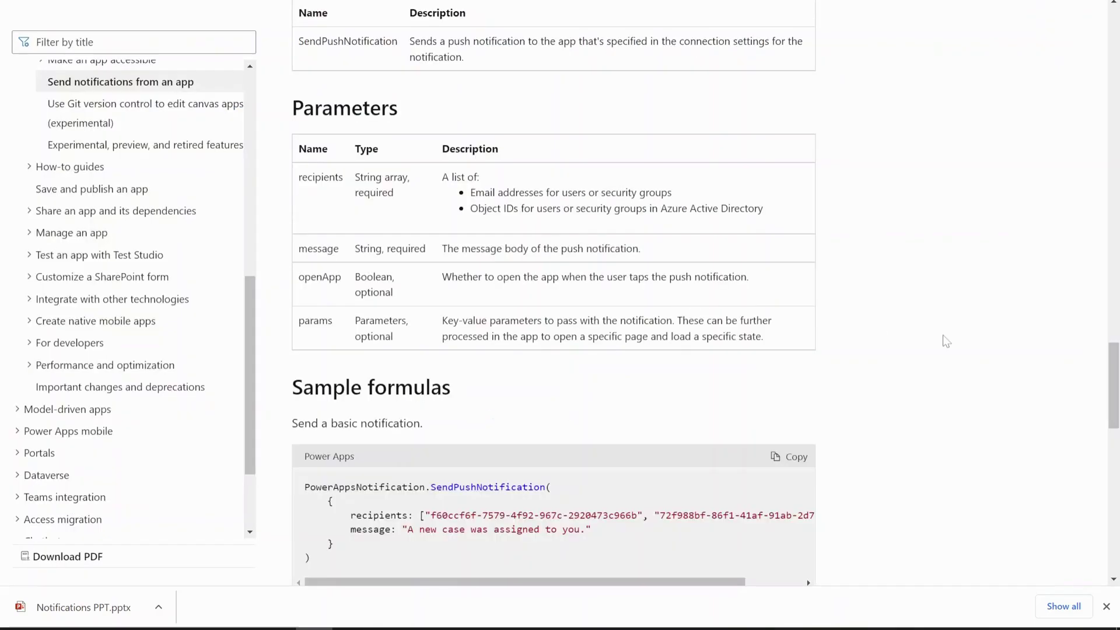
scroll(946, 341, down, 2)
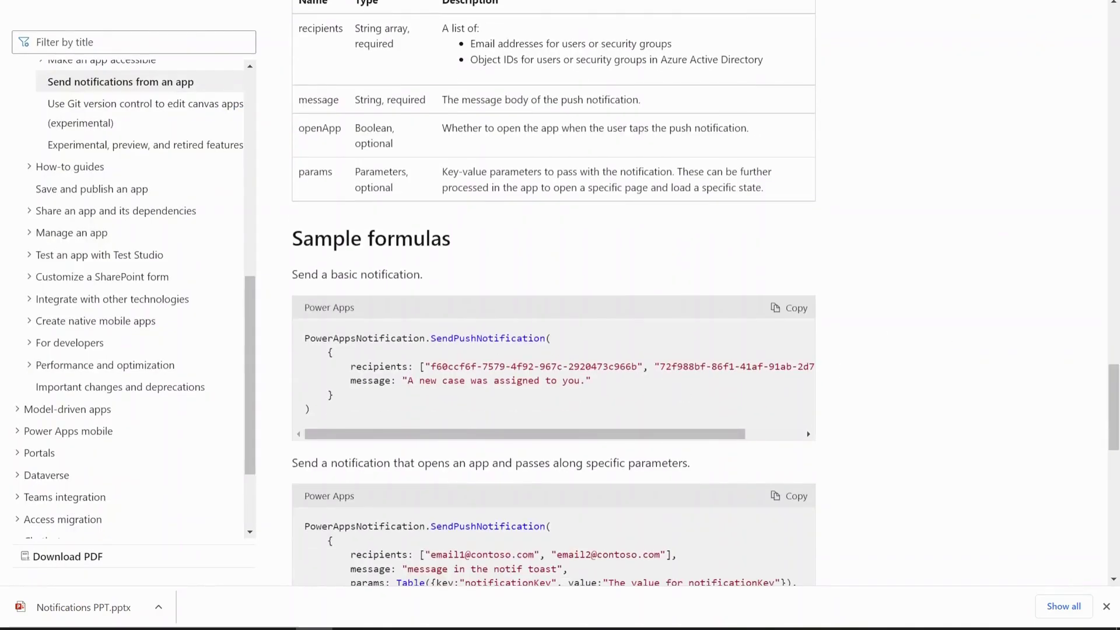
double_click(488, 338)
scroll(714, 382, down, 3)
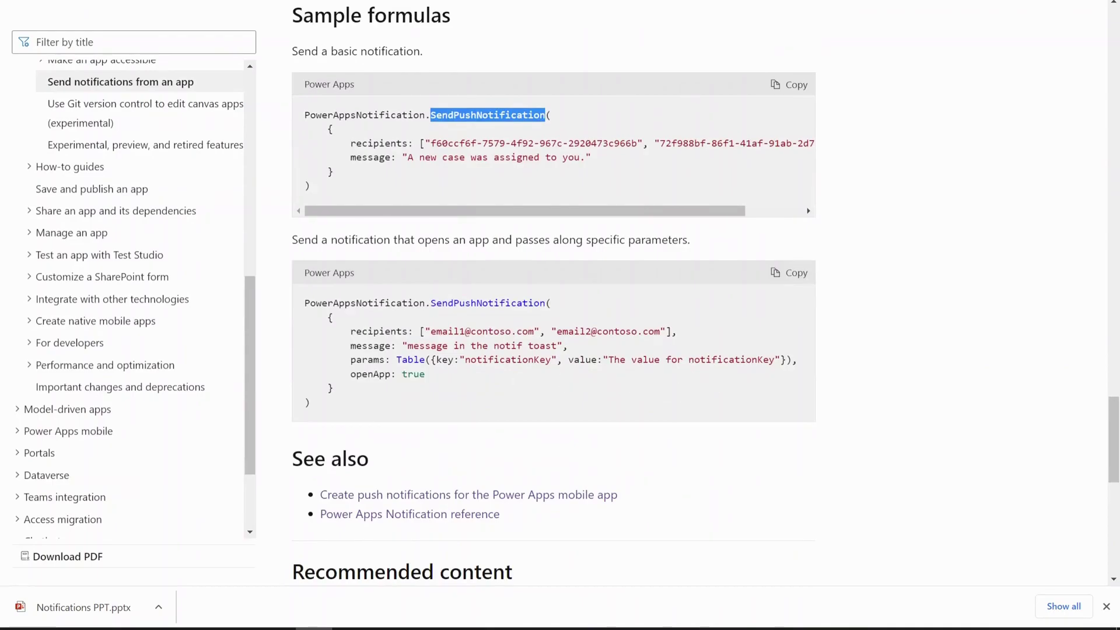
double_click(368, 359)
scroll(367, 359, up, 15)
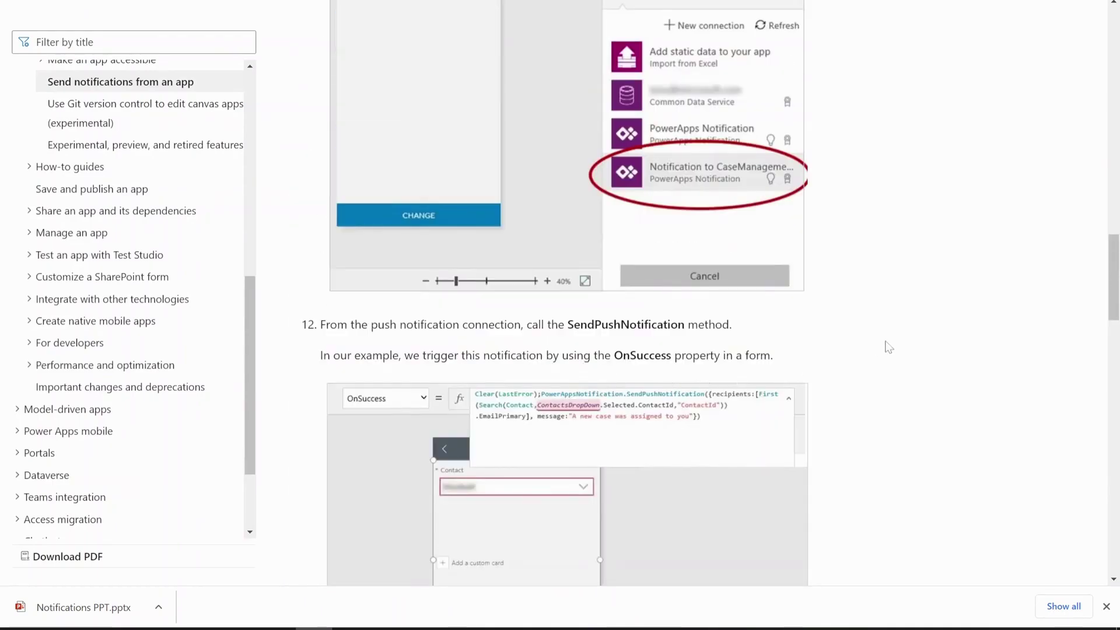
scroll(888, 347, up, 10)
Step: Switch to the Notifications PPT slides and go through the mobile push notification slides up to the Notify function slide
key(ctrl+Tab)
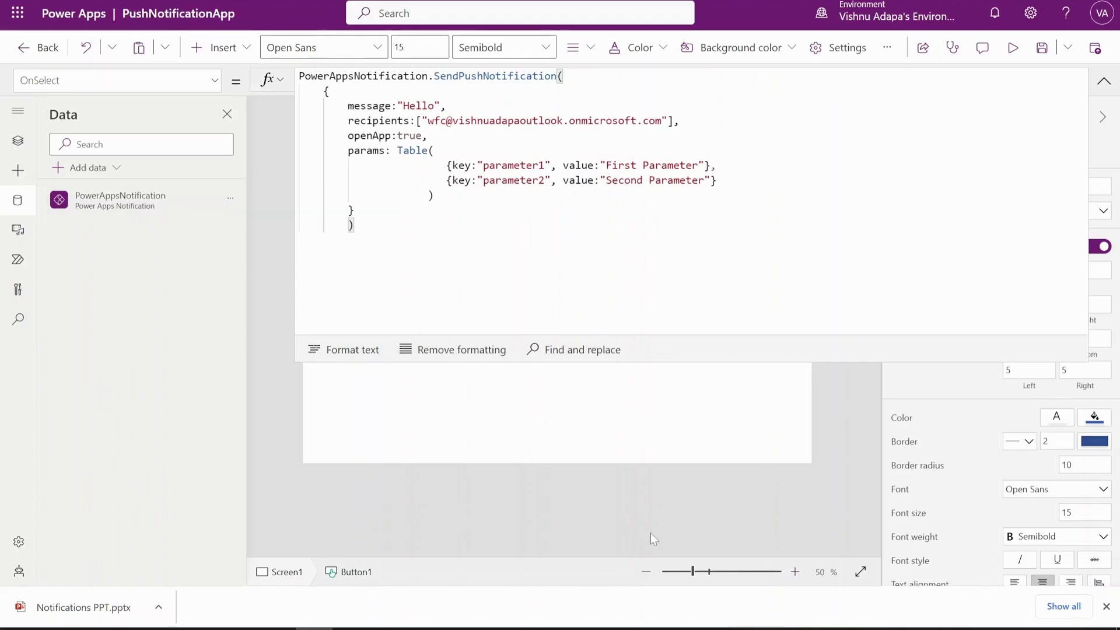
key(ctrl+Tab)
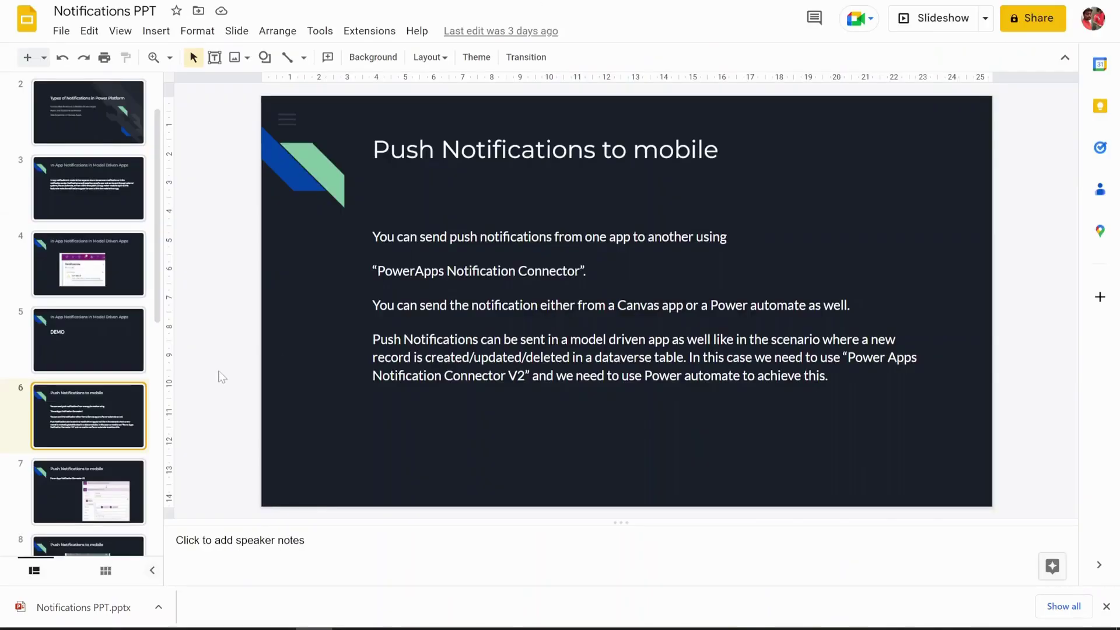
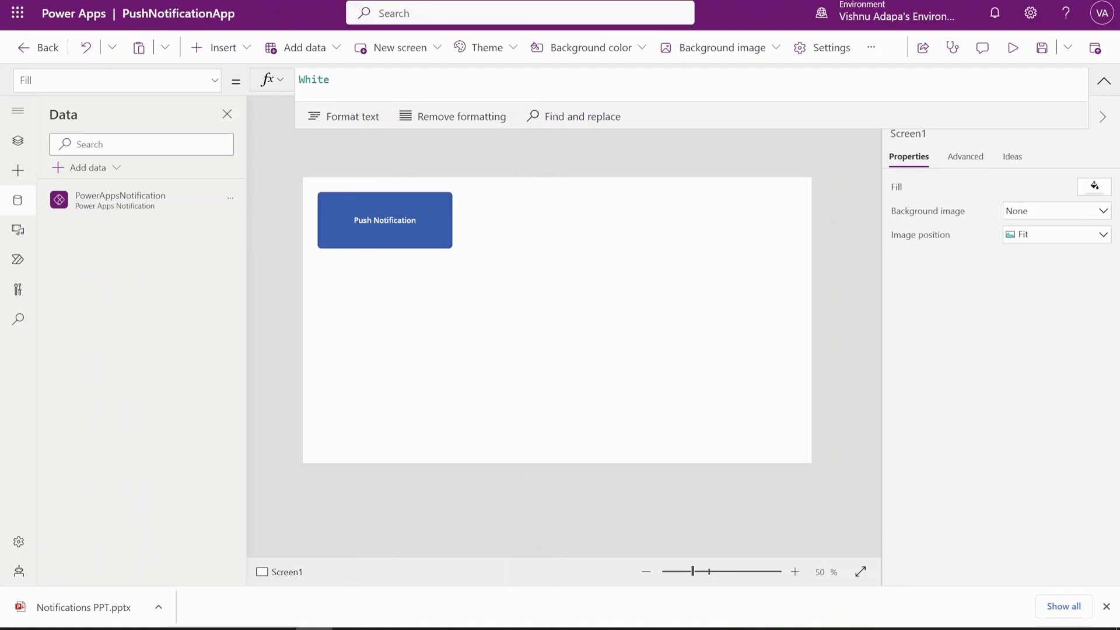
key(ctrl+Tab)
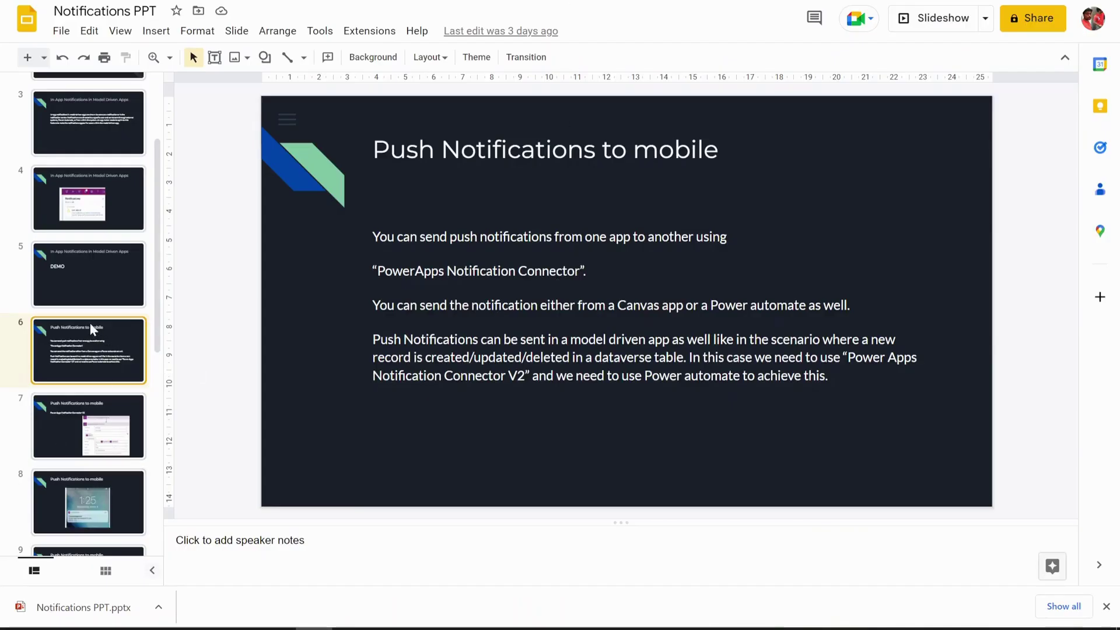
click(86, 446)
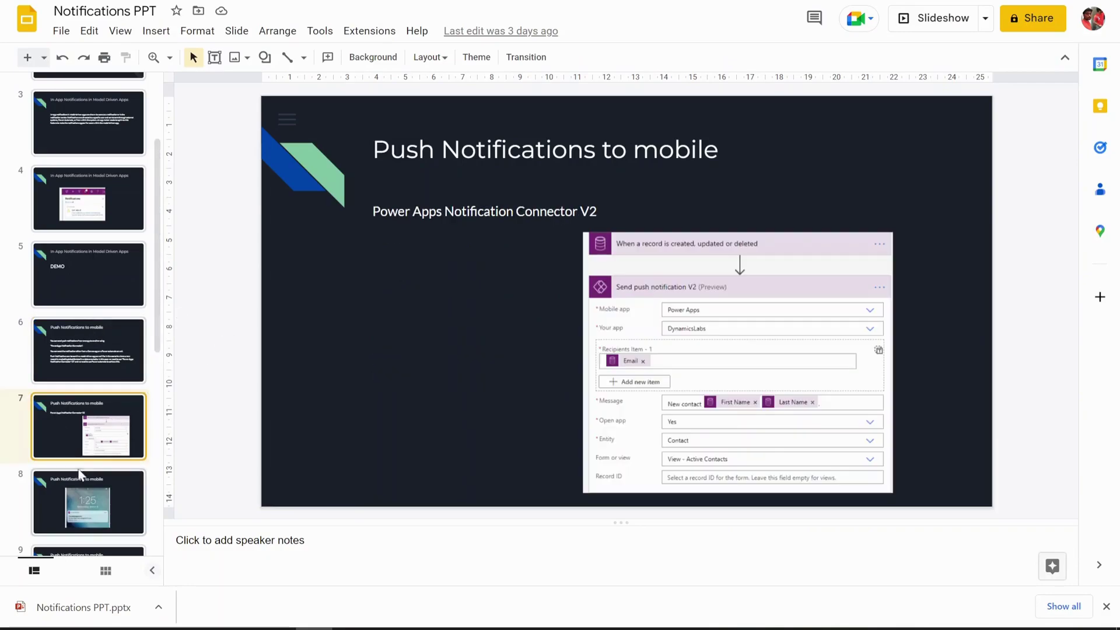
click(80, 475)
scroll(111, 470, down, 4)
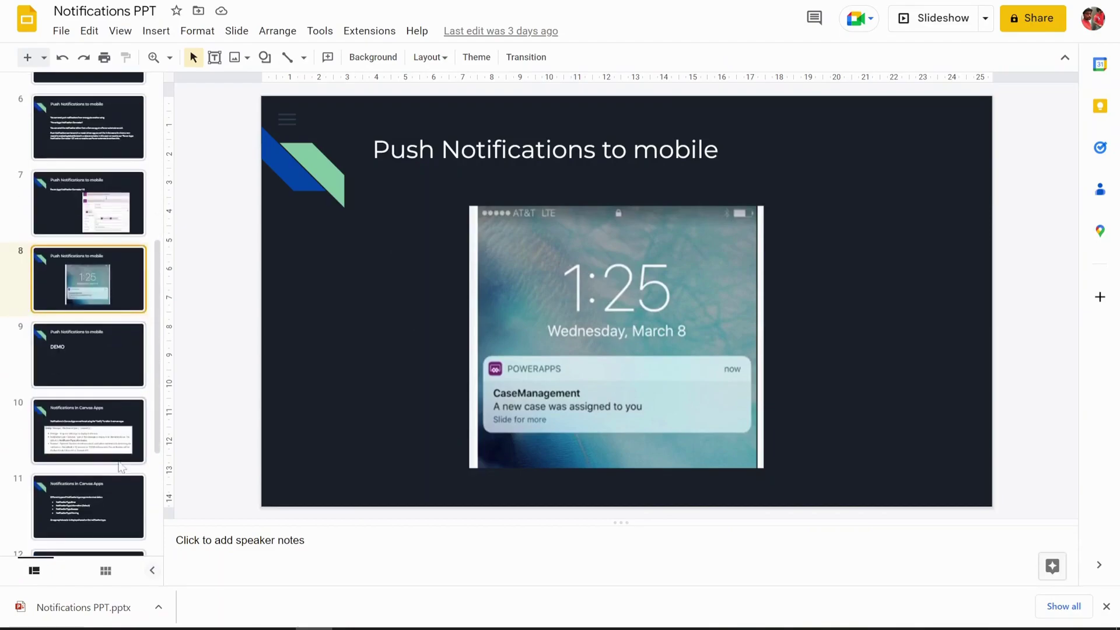
click(88, 429)
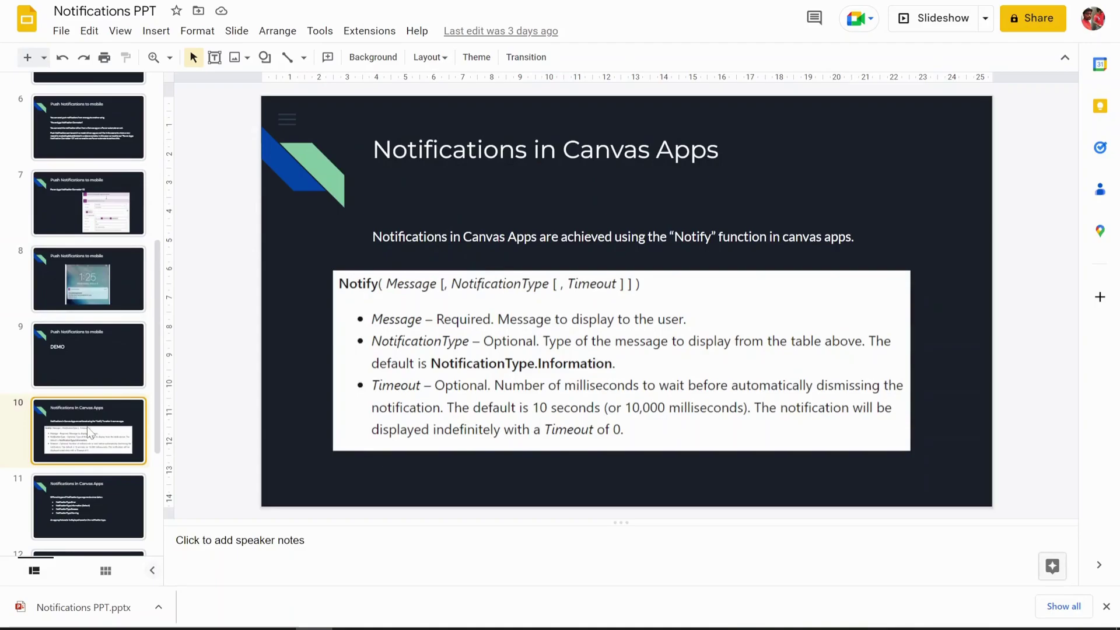
Step: Switch back to PushNotificationApp in Power Apps and leave its editor without saving the changes
key(ctrl+Tab)
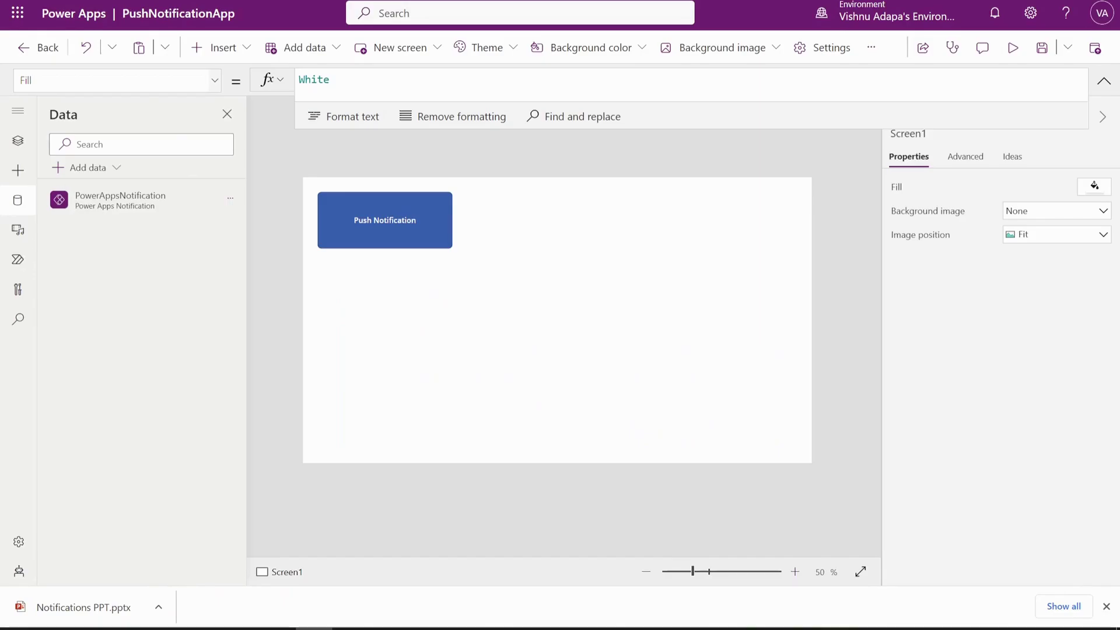
click(26, 51)
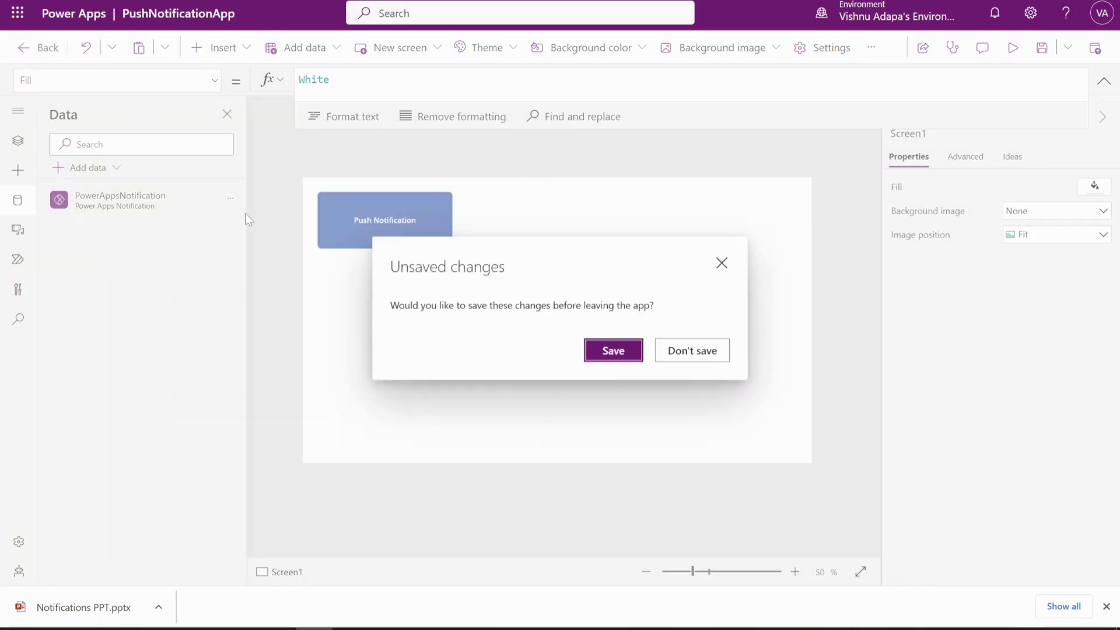
click(680, 351)
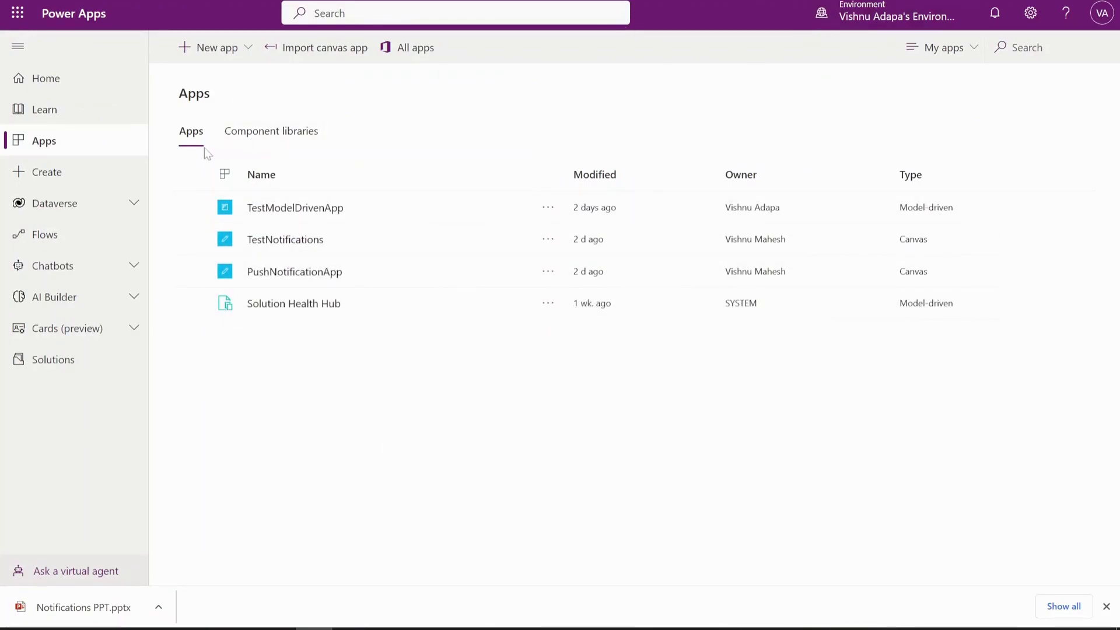
Step: Create a blank tablet-format canvas app named NotifyTest and skip the studio's welcome message
click(243, 53)
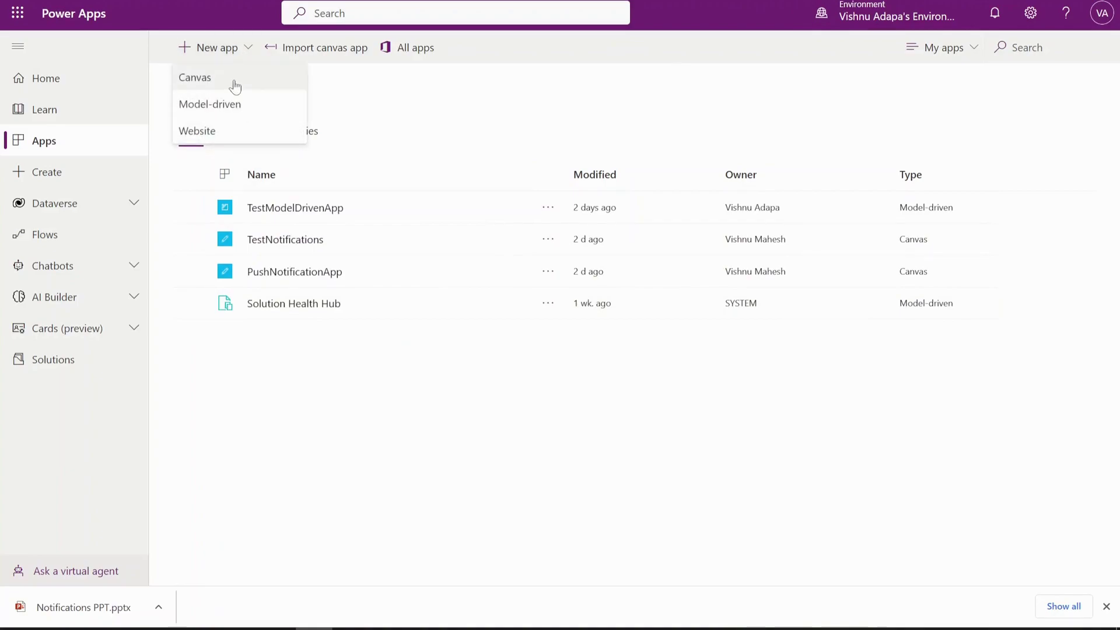
click(231, 81)
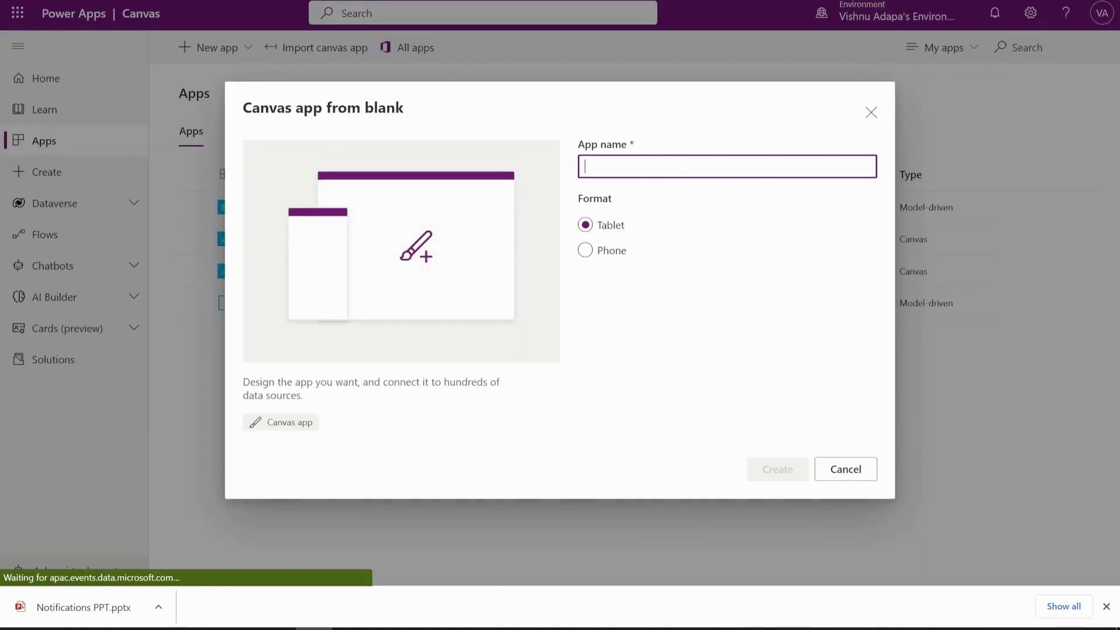
text(Notify)
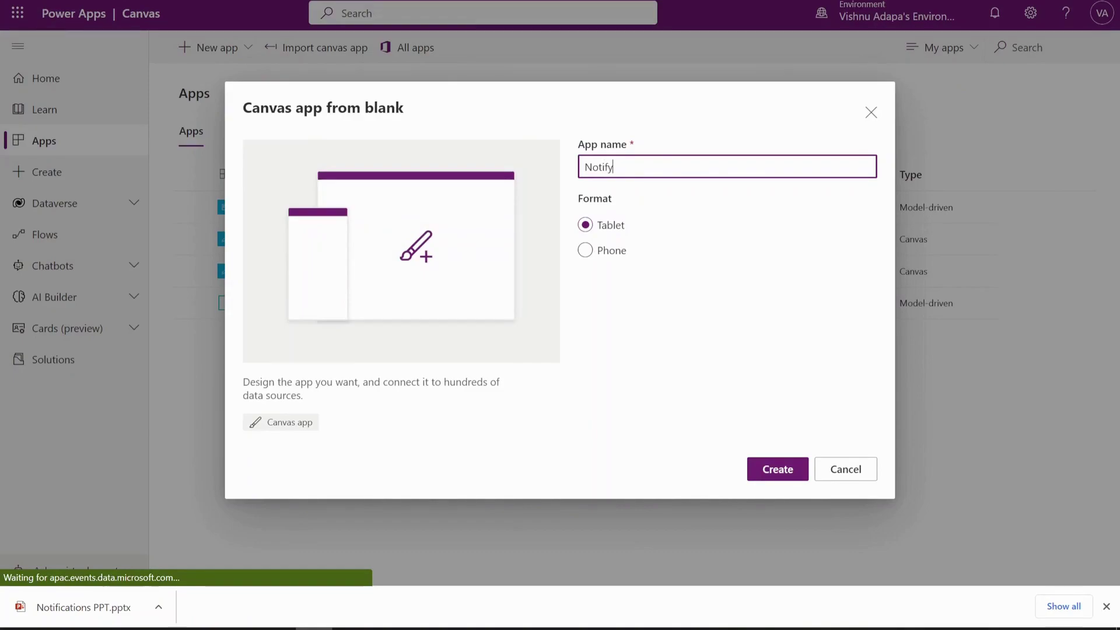
key(BackSpace)
text(Test)
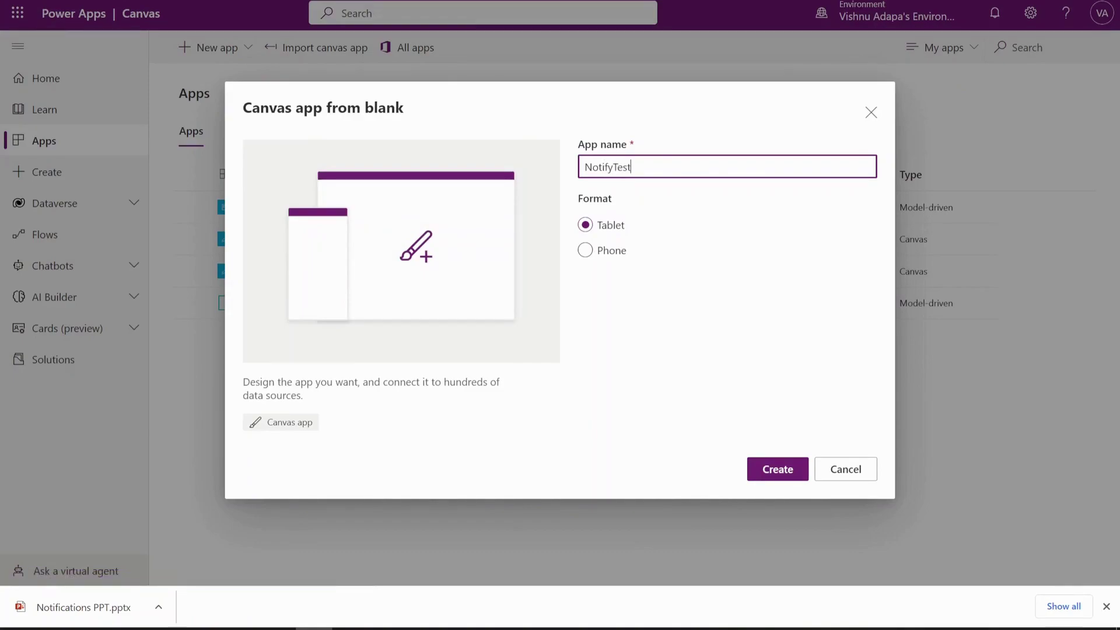
click(764, 467)
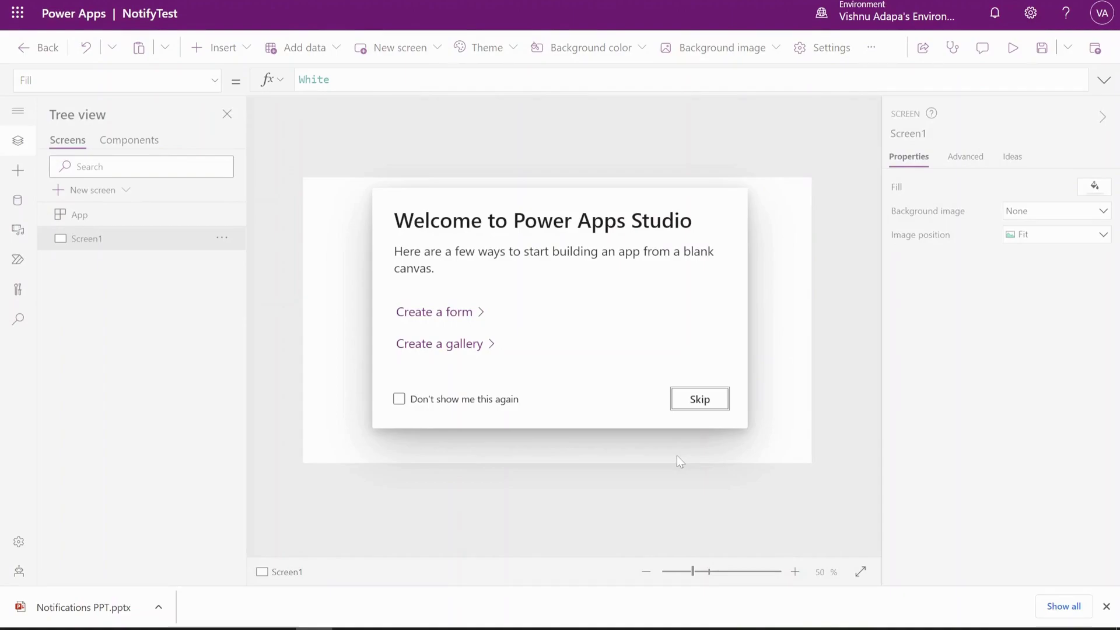
click(722, 397)
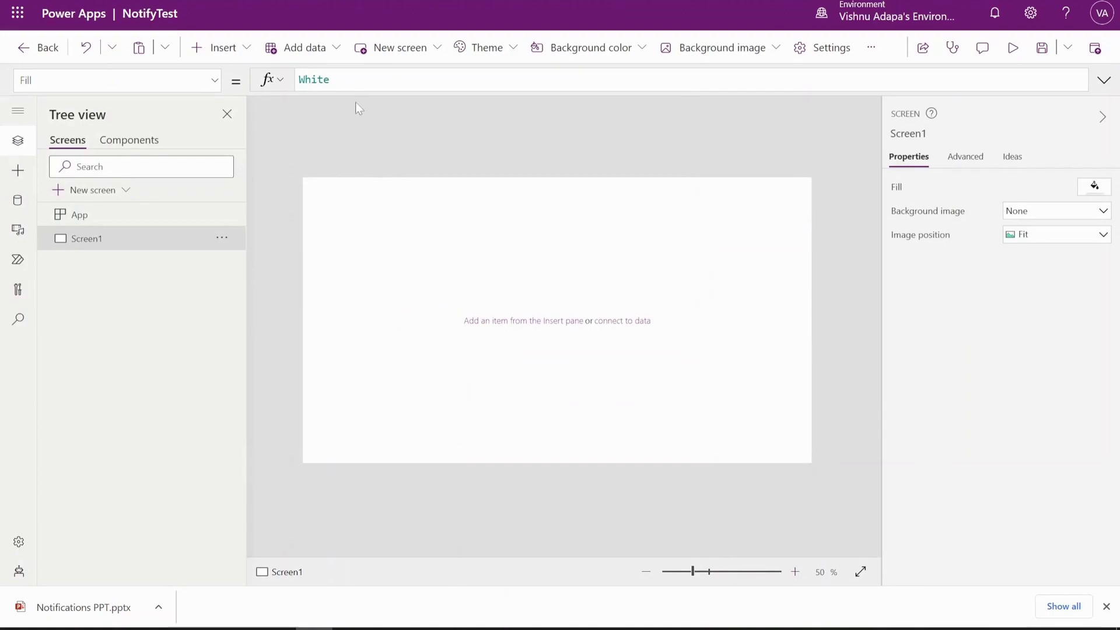
Step: Insert a button on Screen1 and set its text to Notify
click(234, 51)
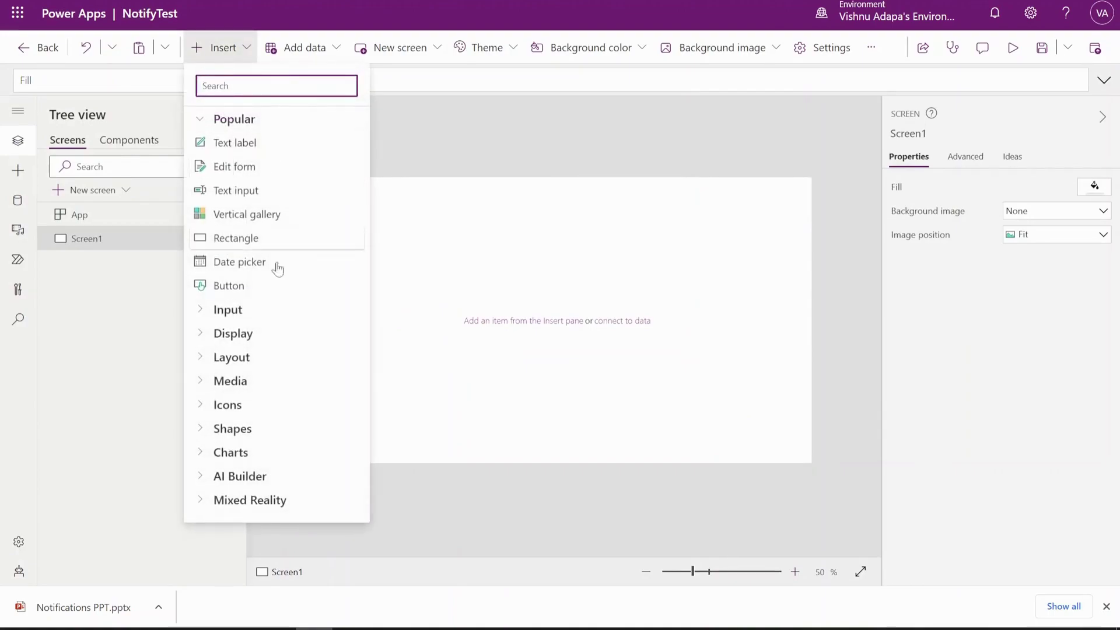
click(272, 287)
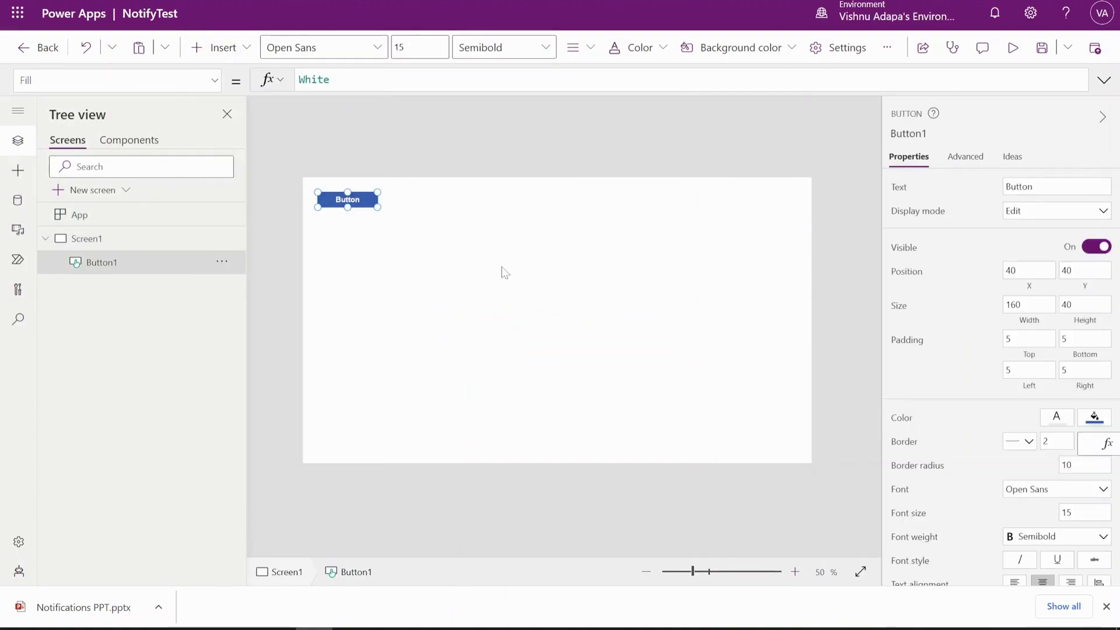
click(1031, 187)
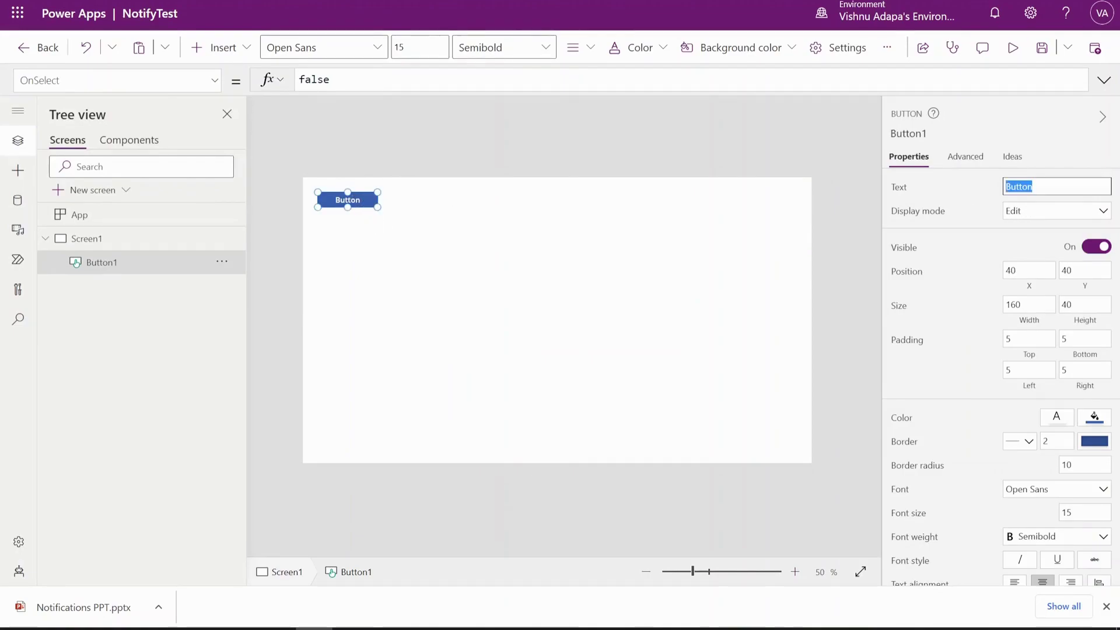
text(Notify)
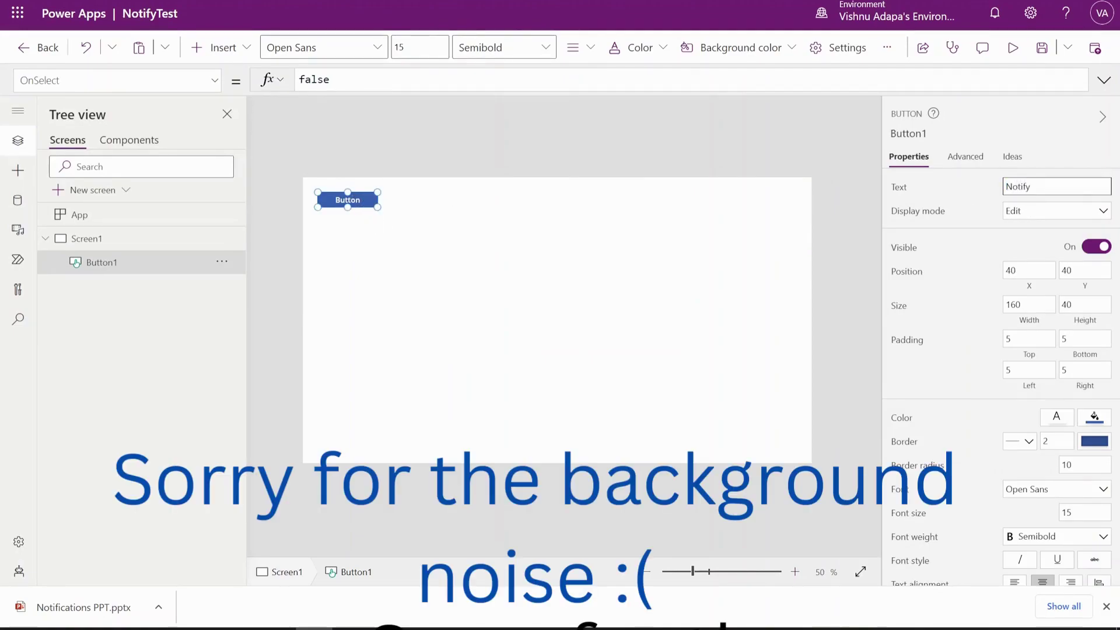
click(470, 215)
Step: Begin the Notify button's OnSelect formula with the Notify function and the message "Hello"
click(342, 199)
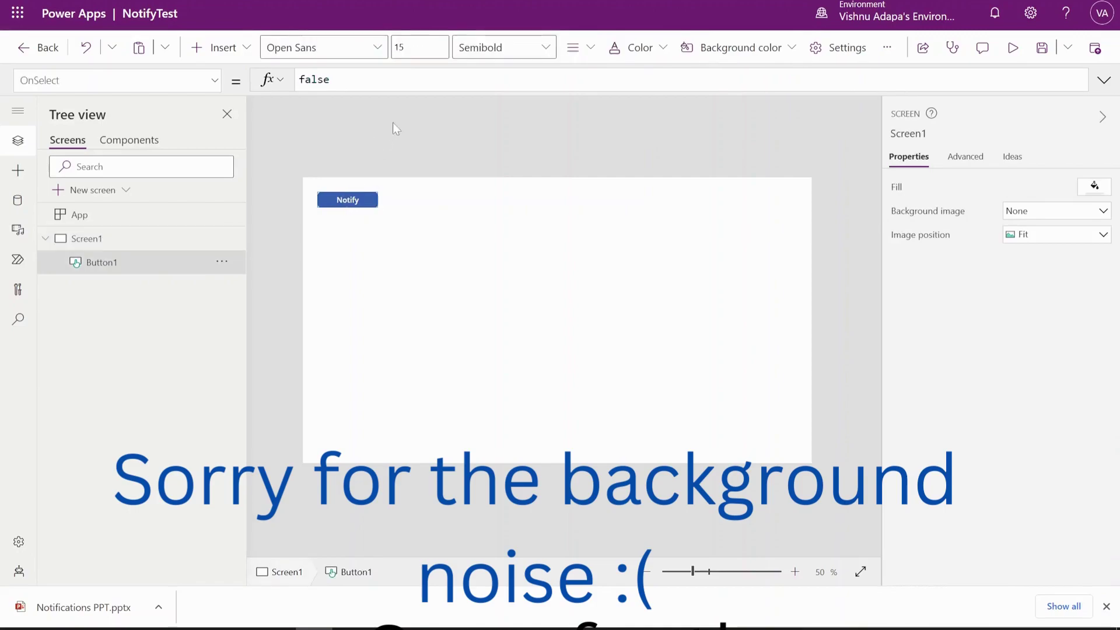
drag(397, 96, 397, 233)
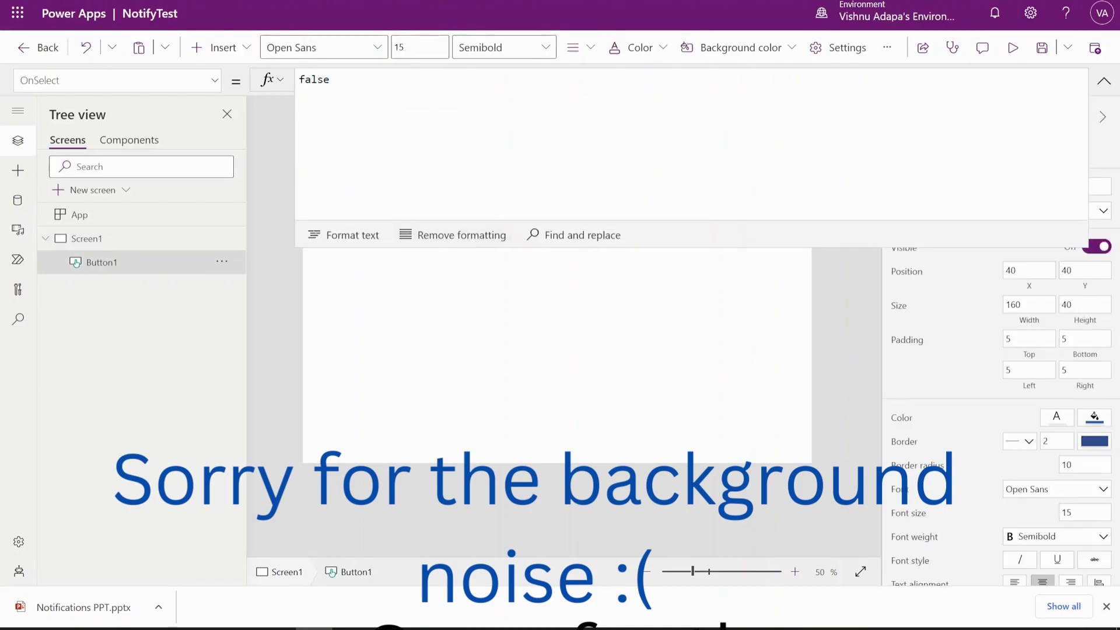
key(ctrl+a)
text(Np)
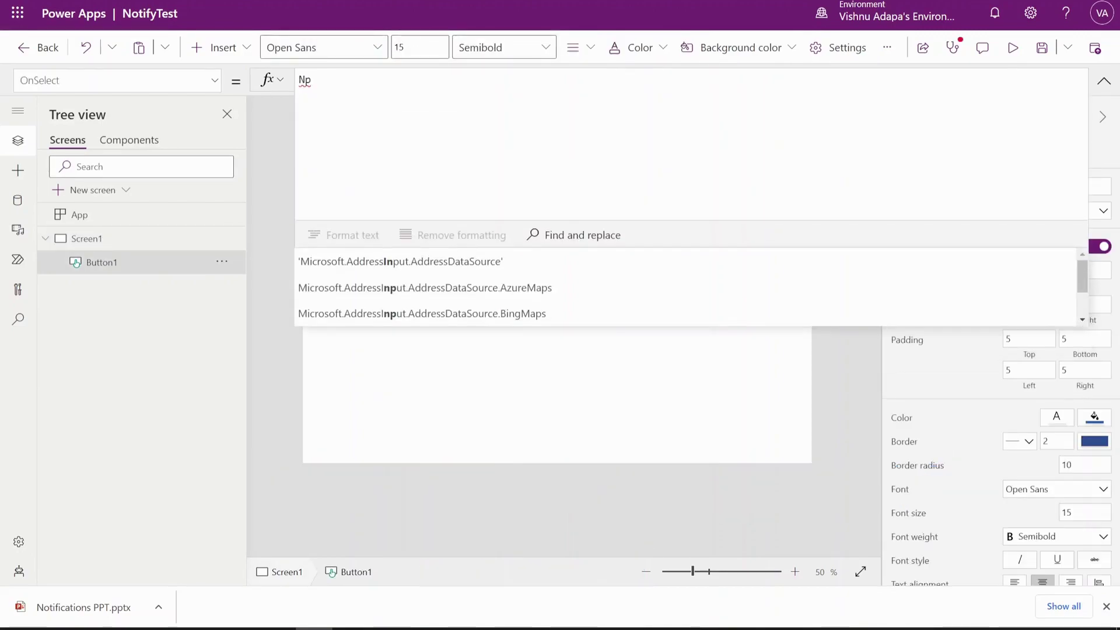
key(BackSpace)
text(oto)
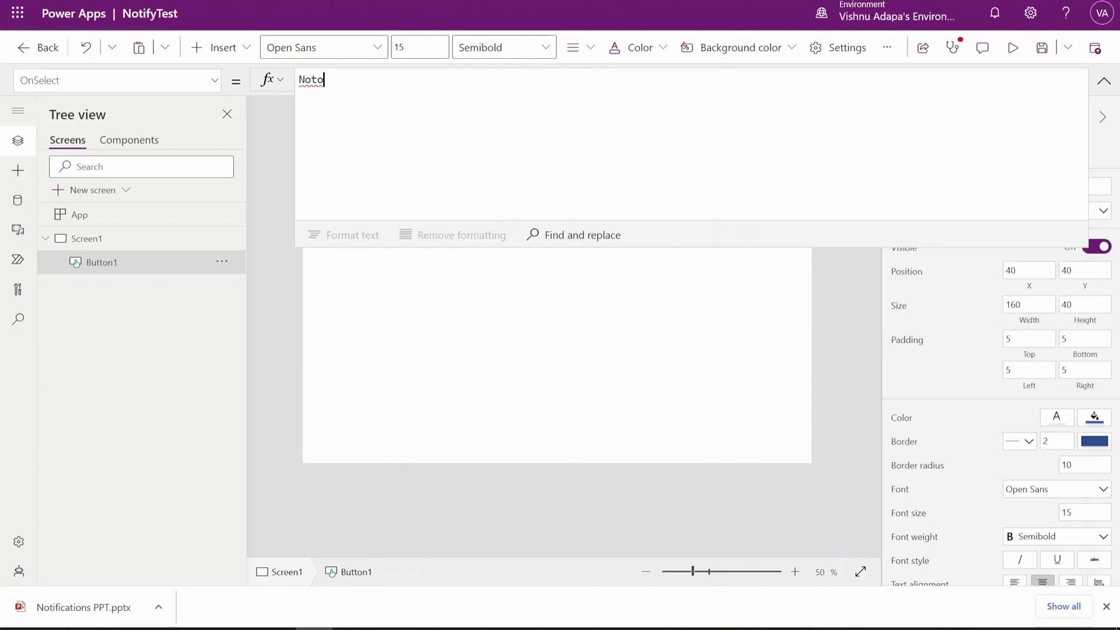
key(BackSpace)
text(ify)
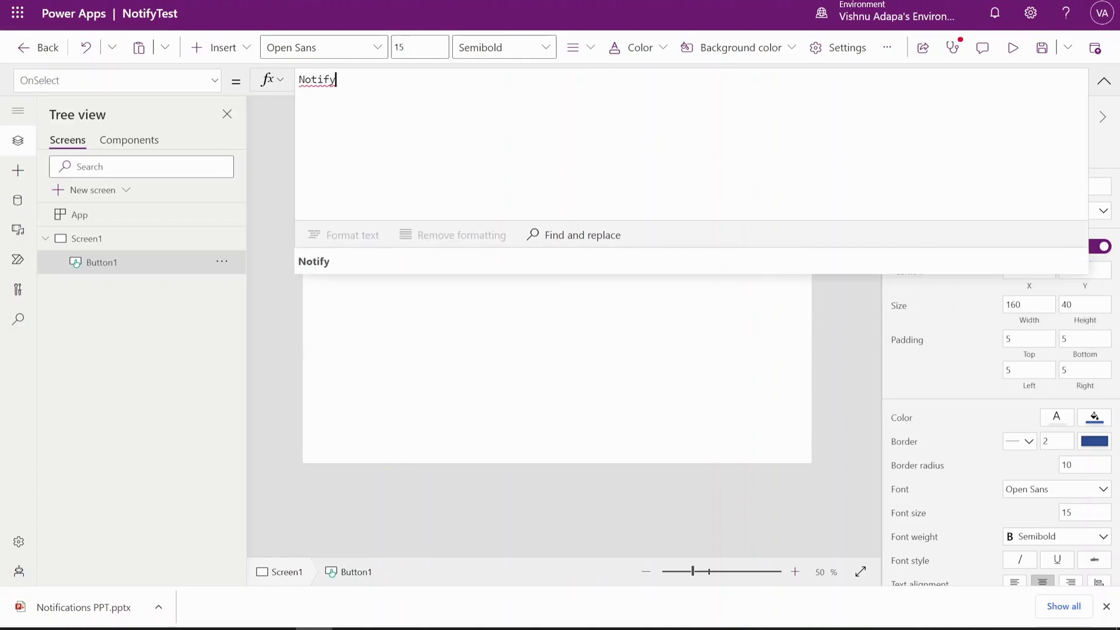
click(320, 261)
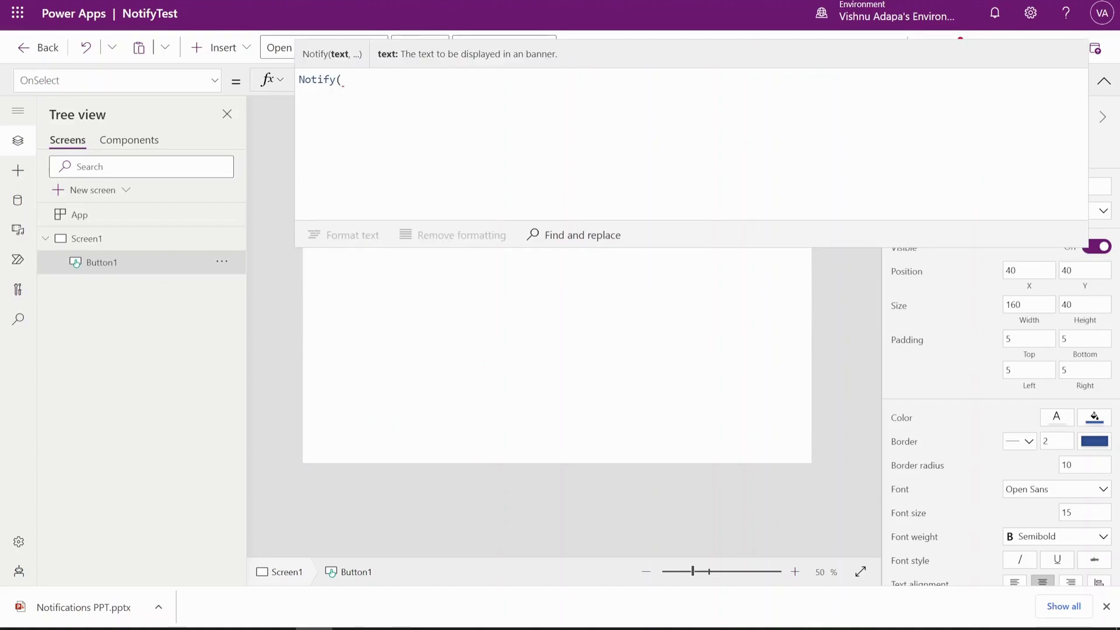
text("Hello",)
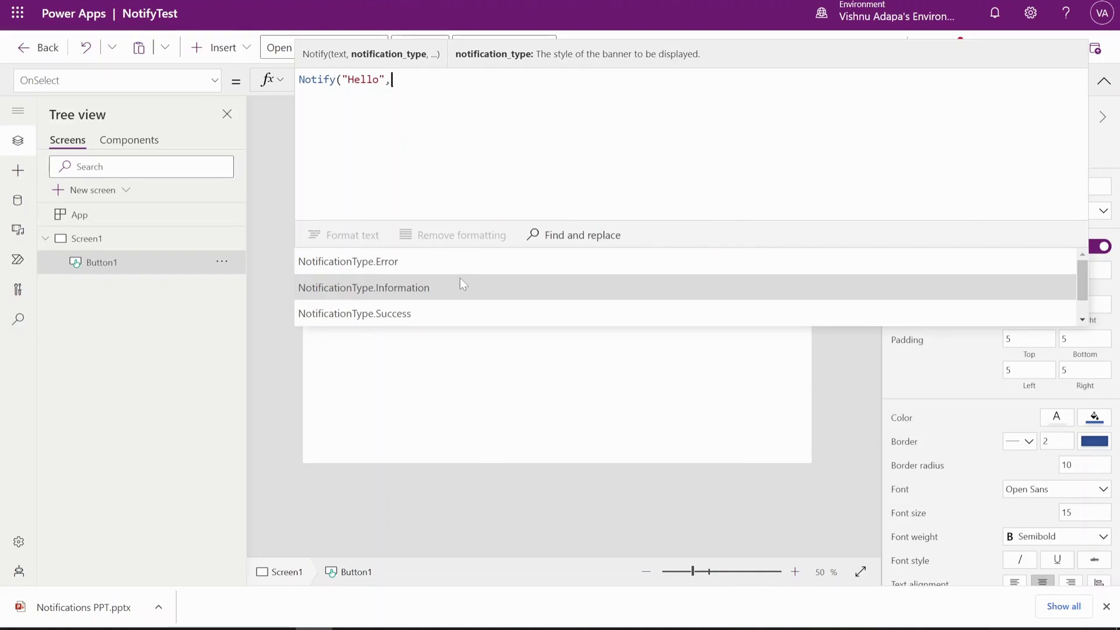
Step: Complete the Notify formula with NotificationType.Error as the banner style and close the expression
scroll(460, 278, down, 1)
scroll(458, 276, up, 1)
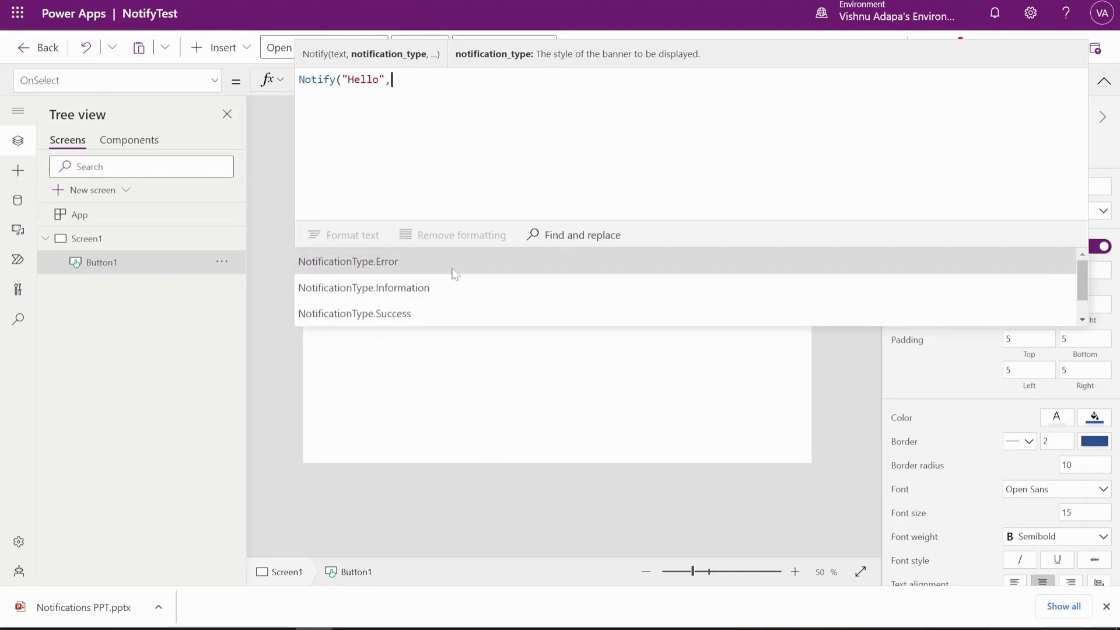
scroll(455, 274, down, 1)
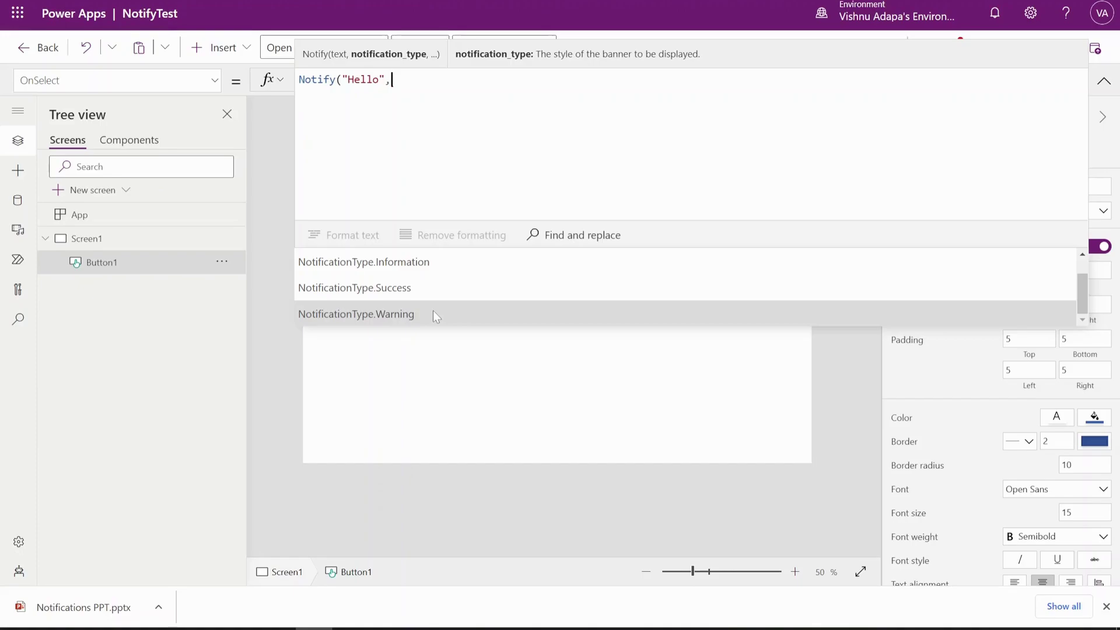
scroll(478, 304, up, 1)
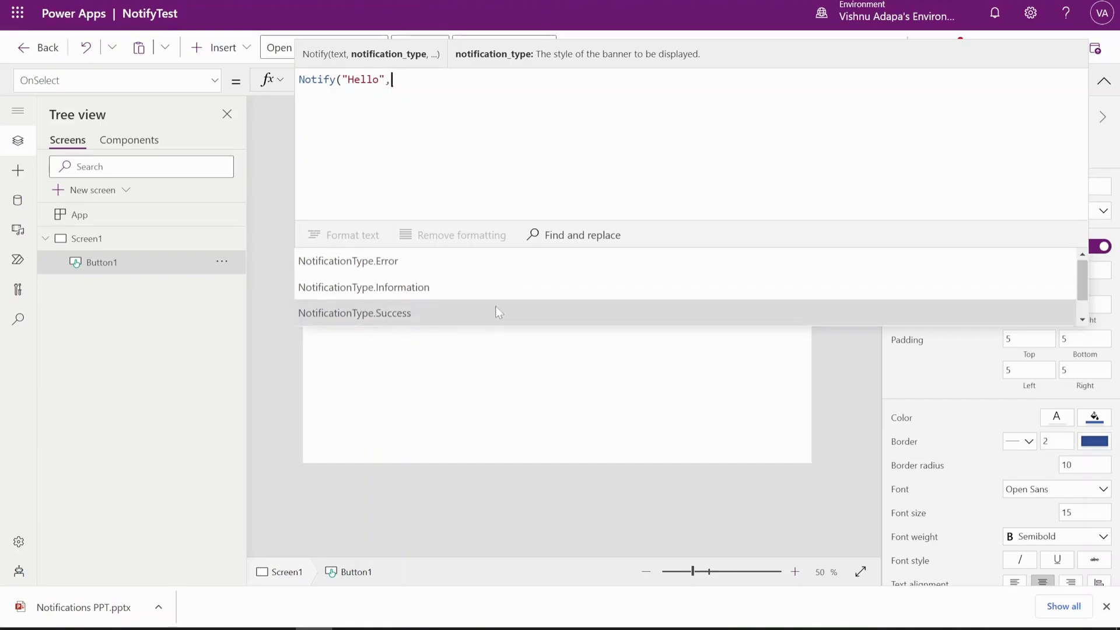
click(439, 263)
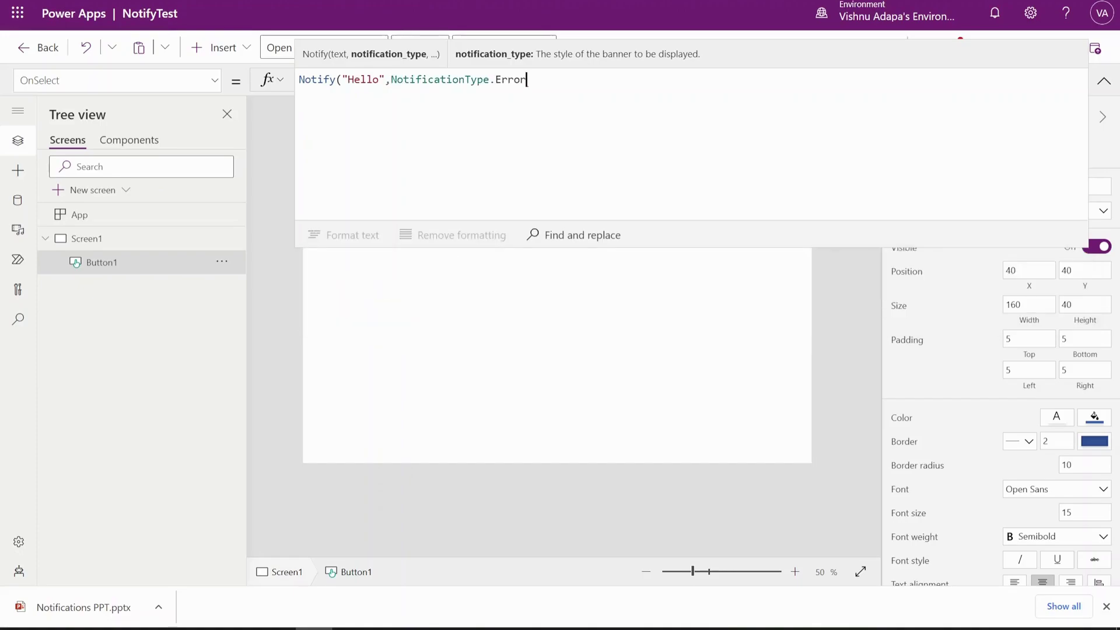
text())
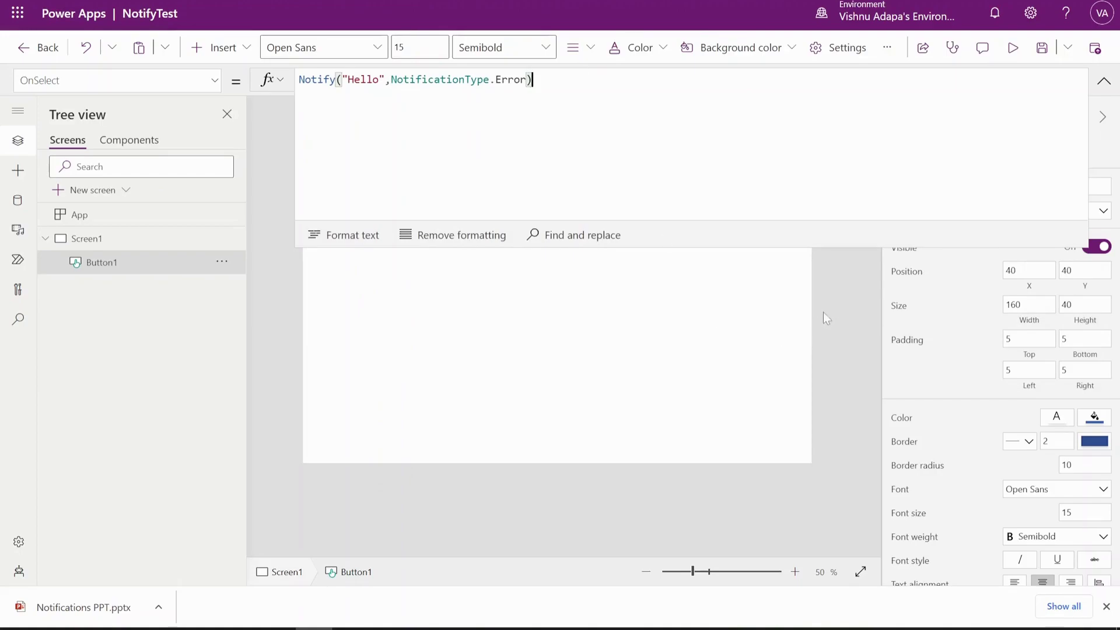
click(795, 312)
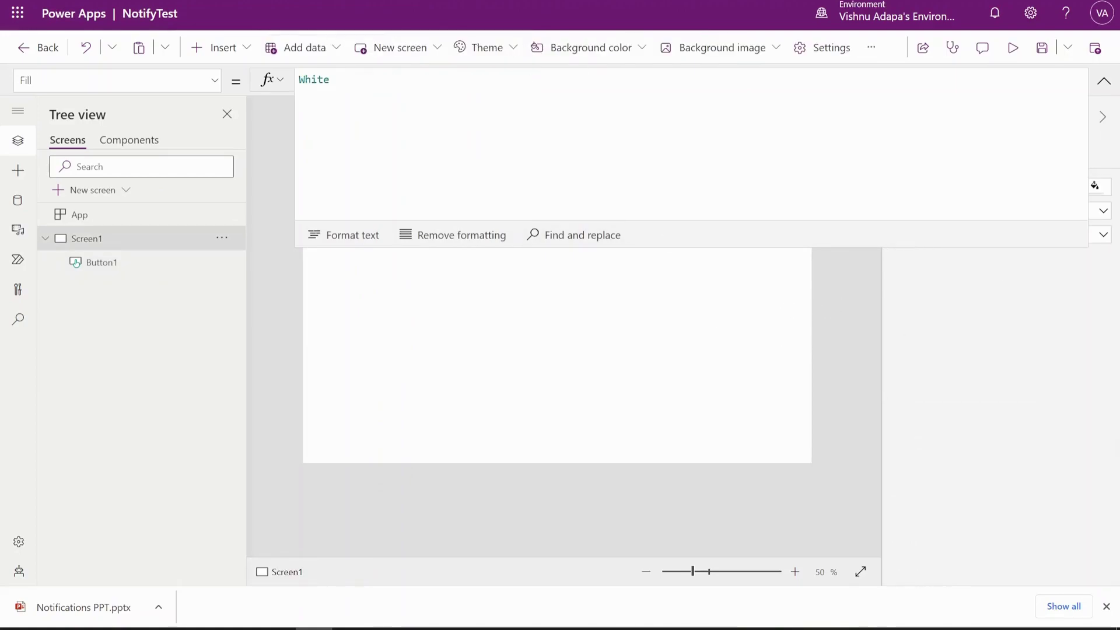
Step: Save the app, then preview it to test the Notify button and dismiss the Hello banner
click(1042, 48)
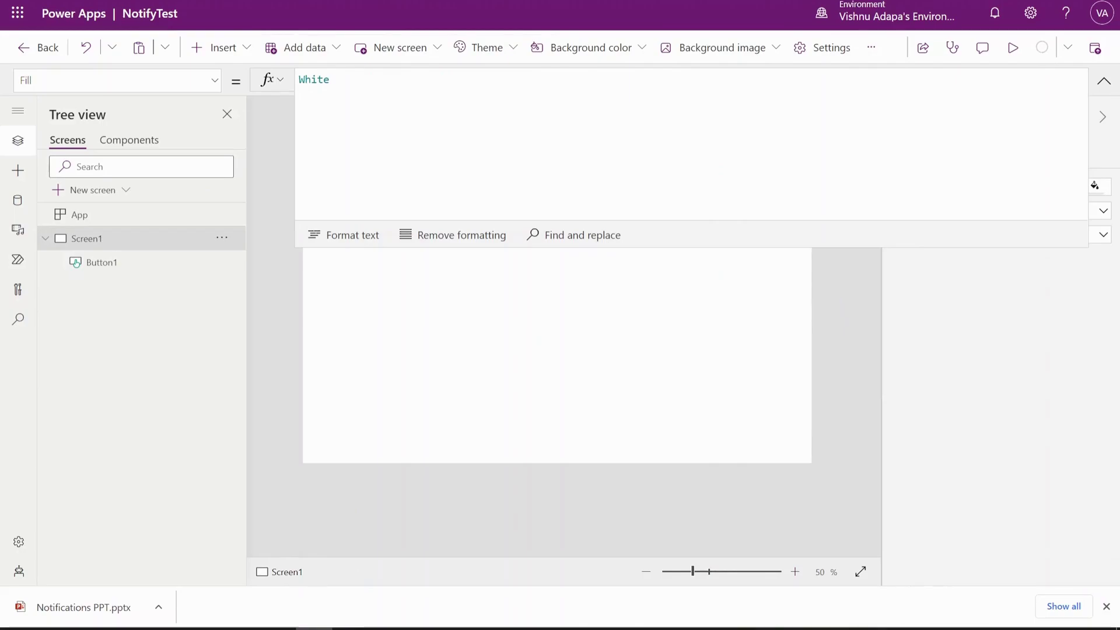
click(1013, 49)
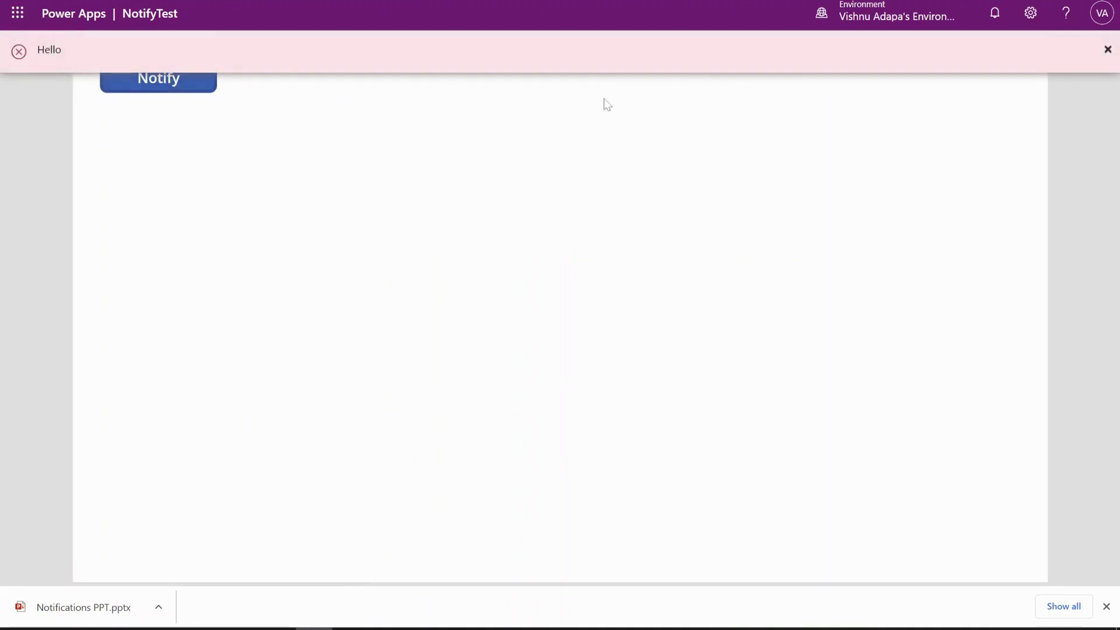
click(1107, 50)
click(1105, 51)
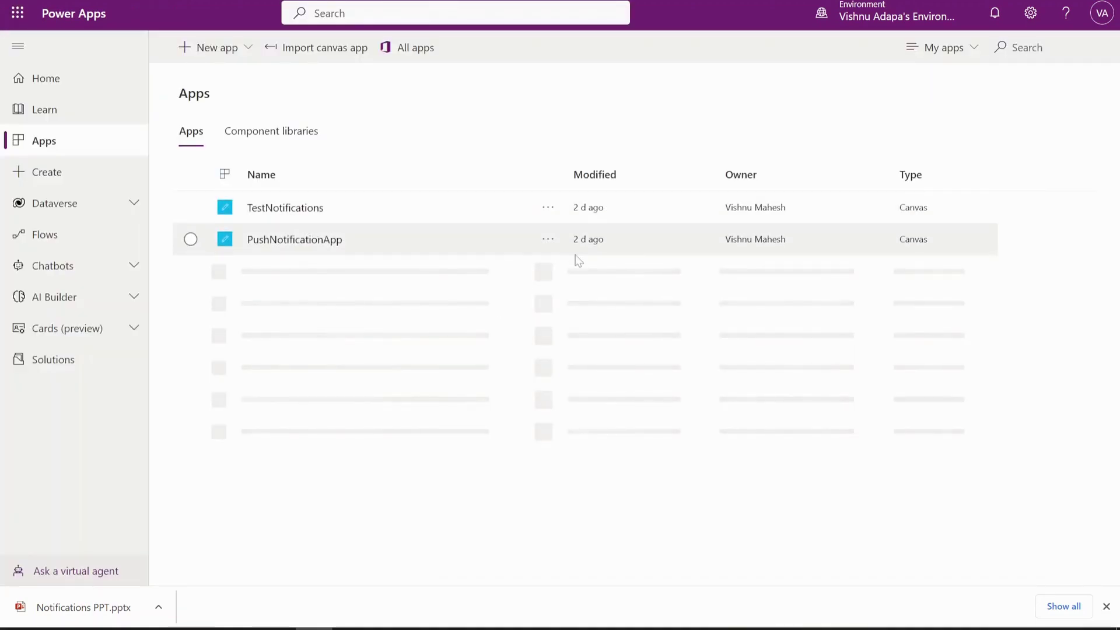
Step: Reopen the NotifyTest app for editing from the Apps list and skip the studio's welcome message
click(549, 208)
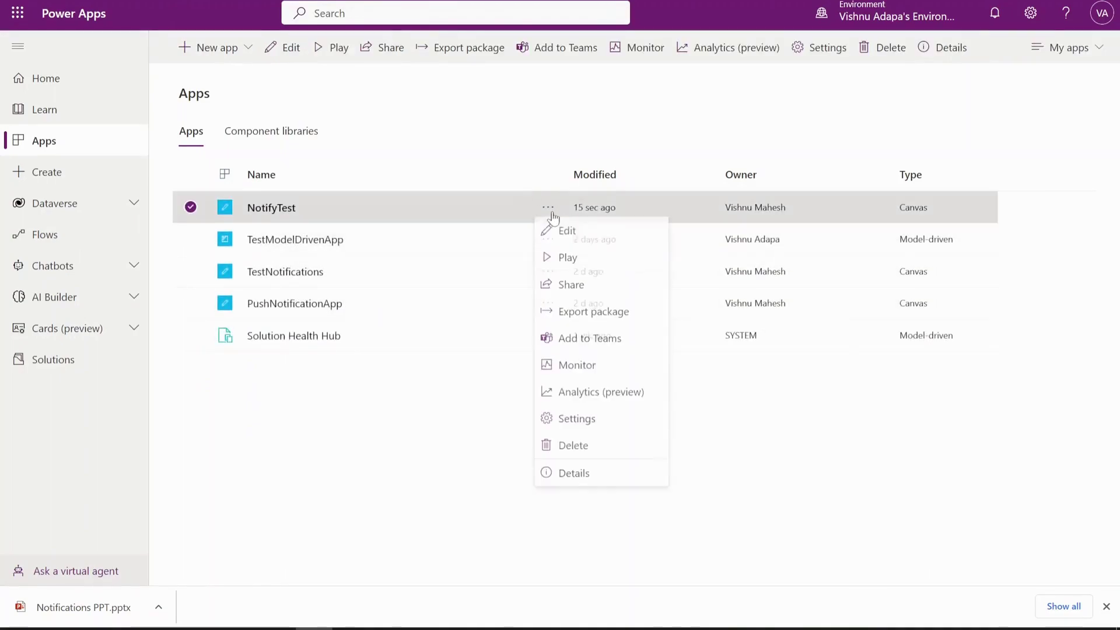
click(569, 234)
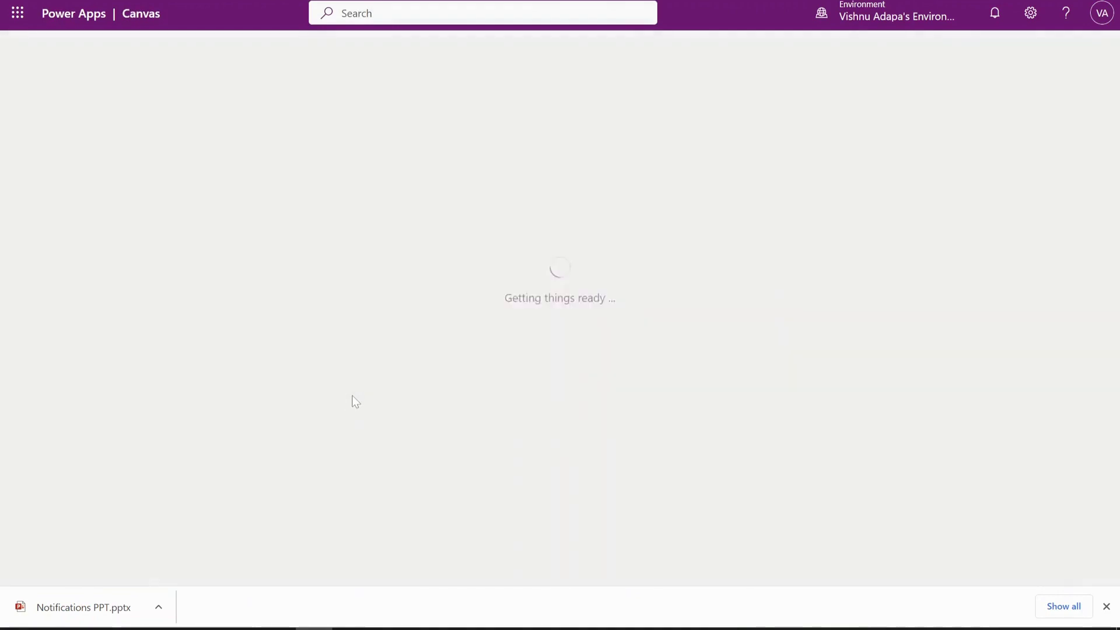
click(639, 365)
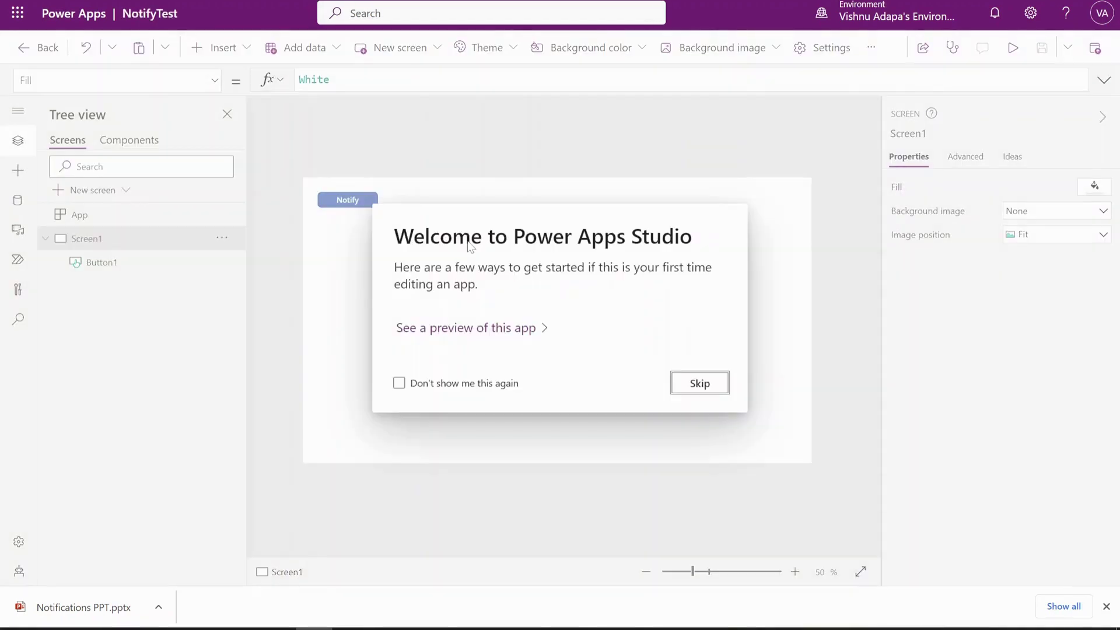
click(718, 389)
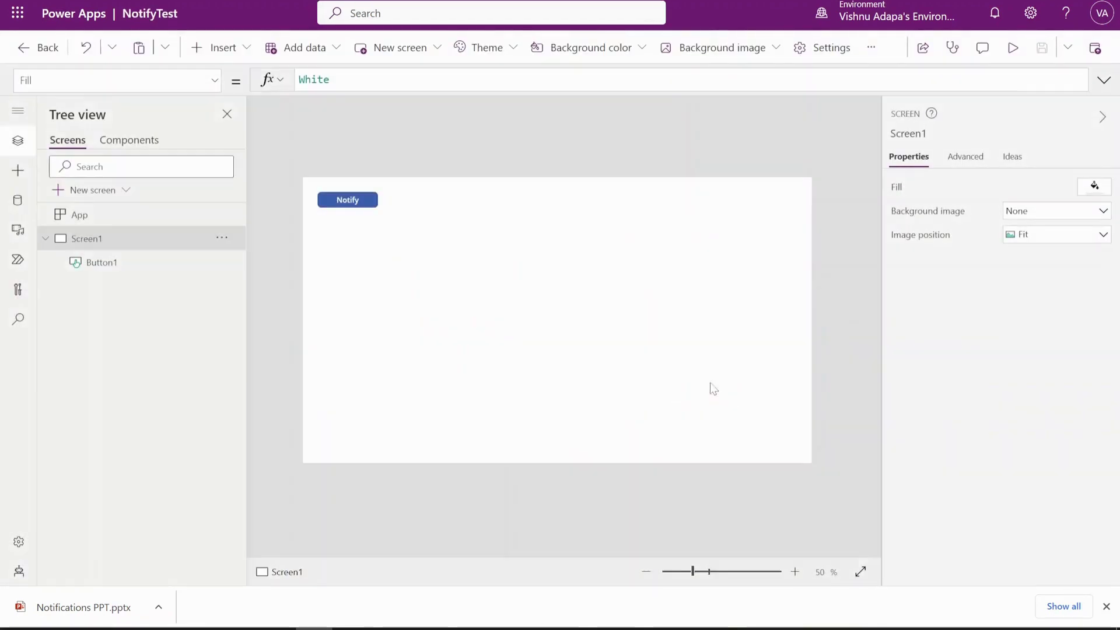
Step: Add a timeout of 3000 milliseconds to the Notify formula in the button's OnSelect property
click(358, 202)
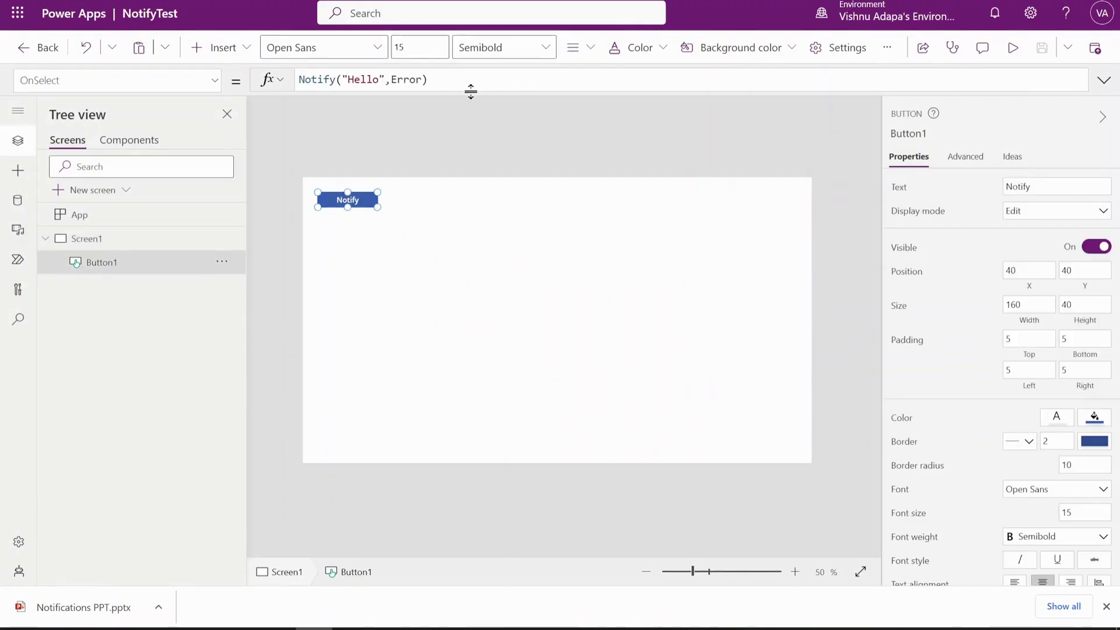
click(470, 90)
text(NotificationType.Error)
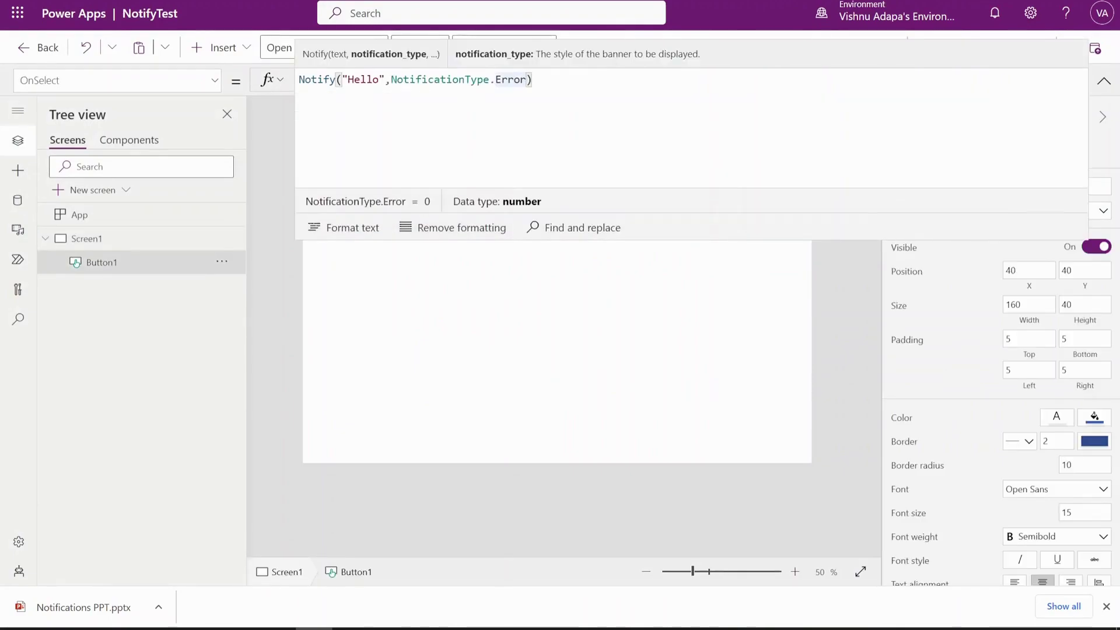
text(,)
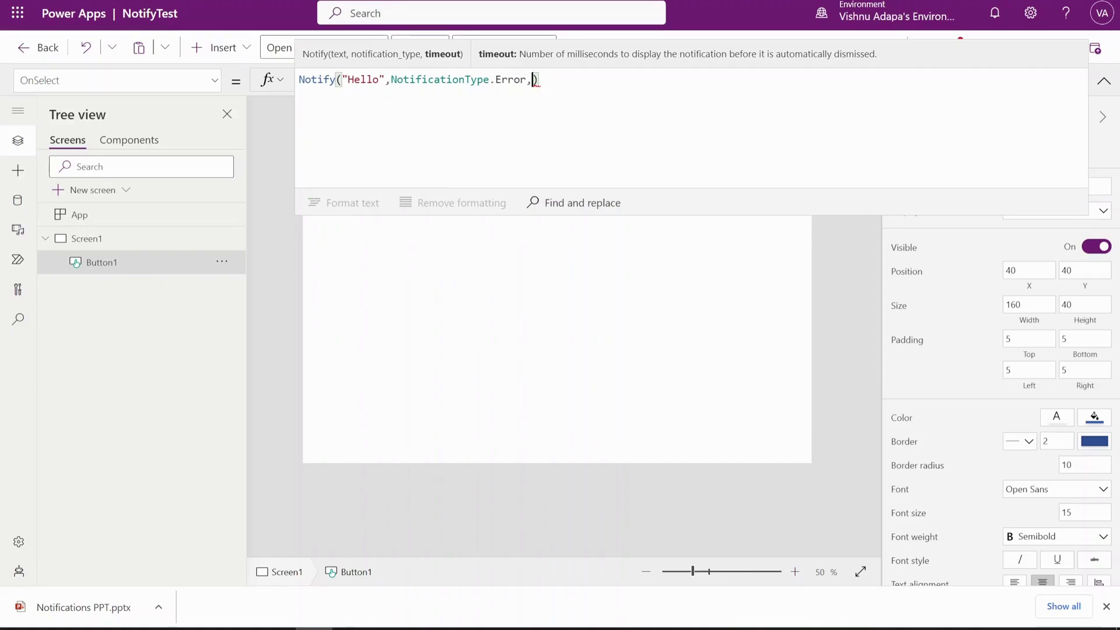
text(3000)
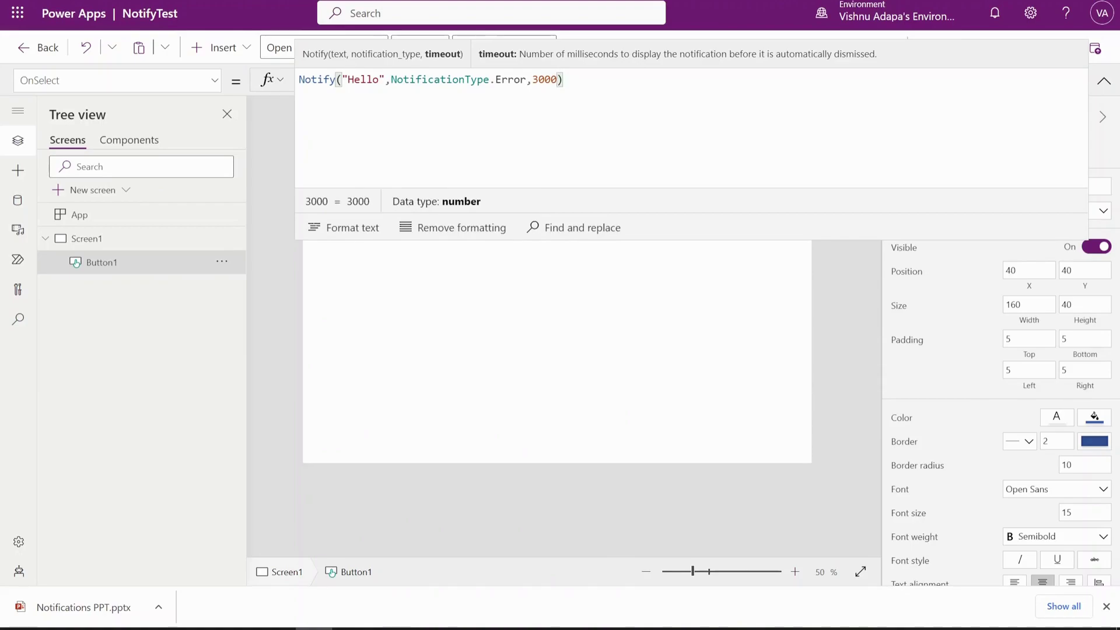
click(728, 293)
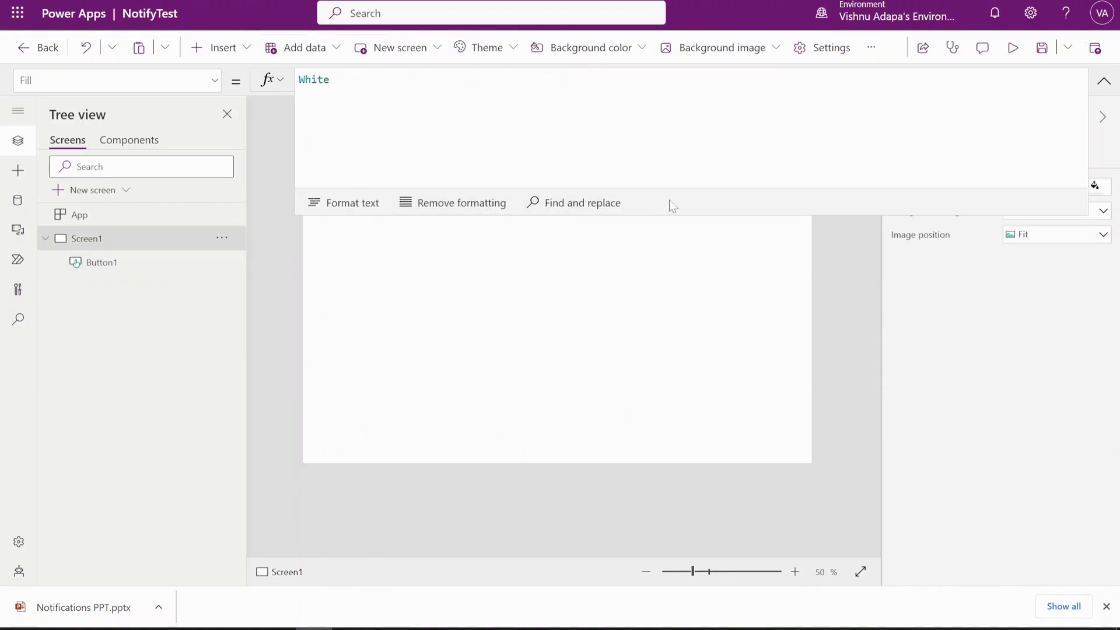
drag(665, 214, 658, 103)
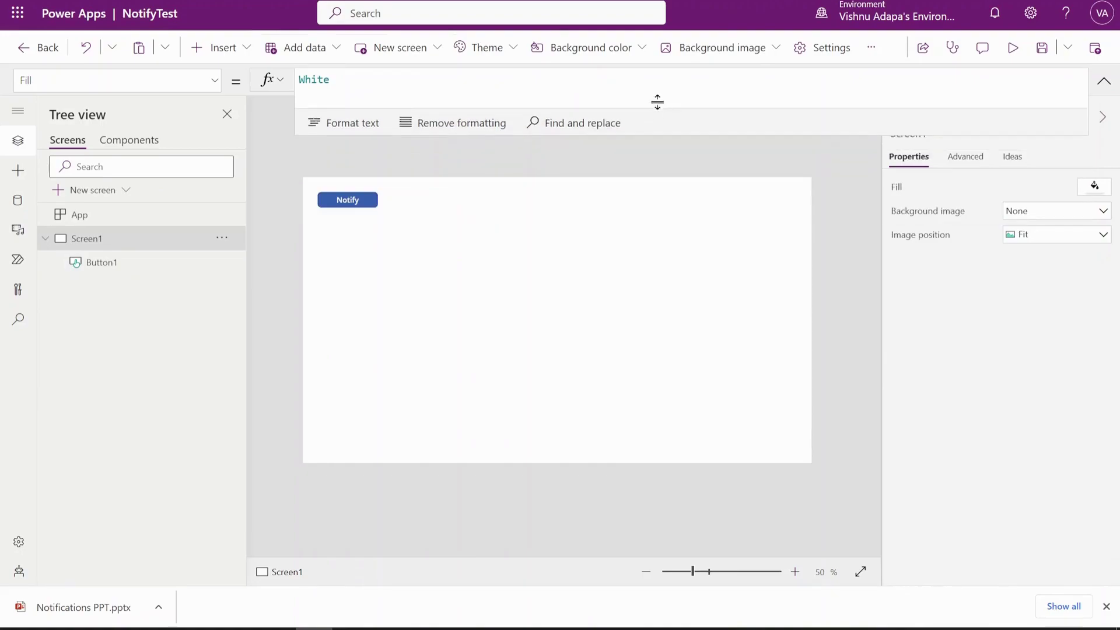
Step: Change the notification type in the button's Notify formula to NotificationType.Success
click(370, 198)
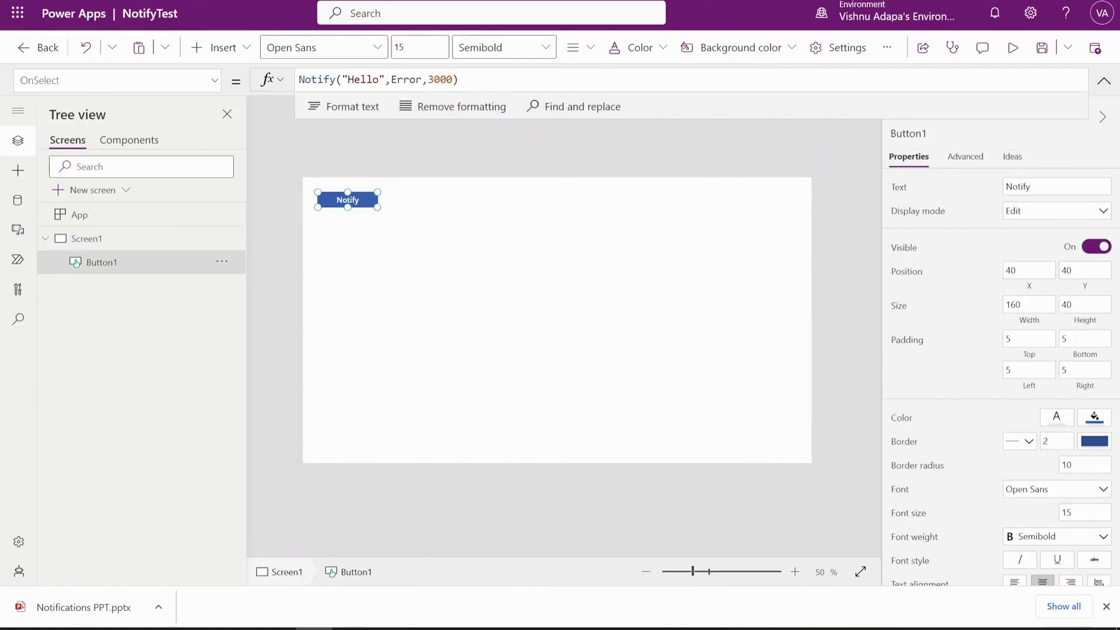
click(514, 79)
double_click(515, 80)
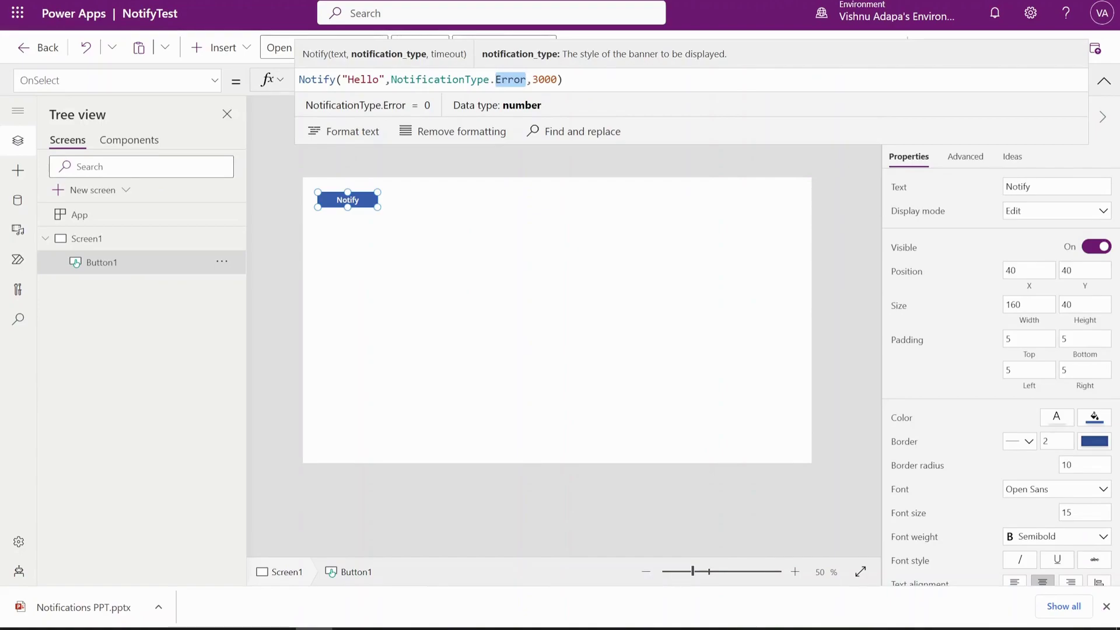
text(Su)
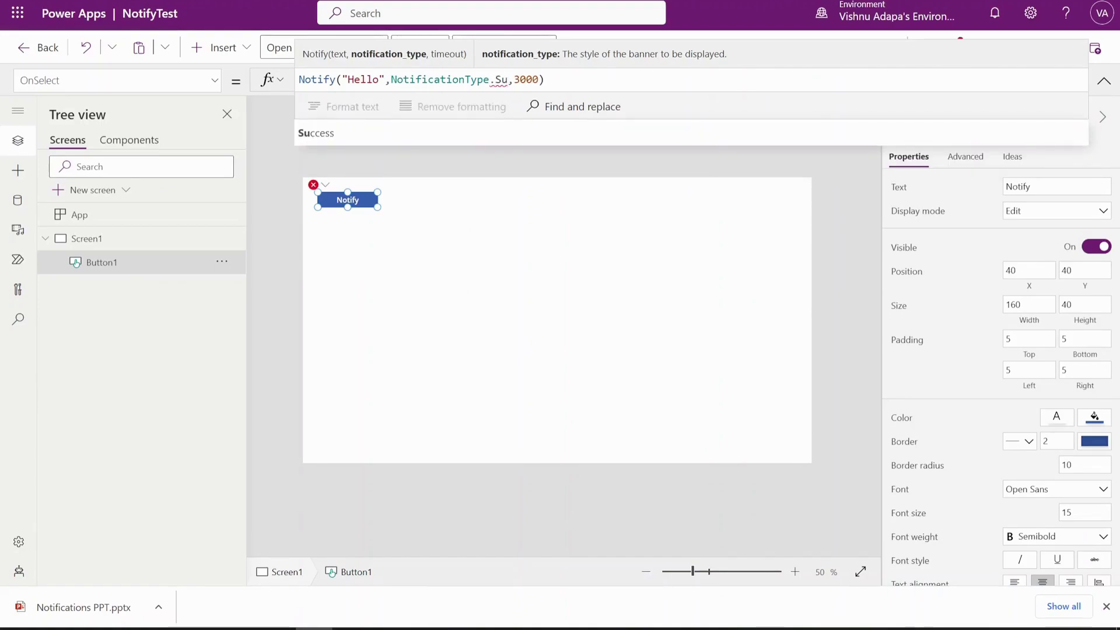
click(372, 141)
click(542, 162)
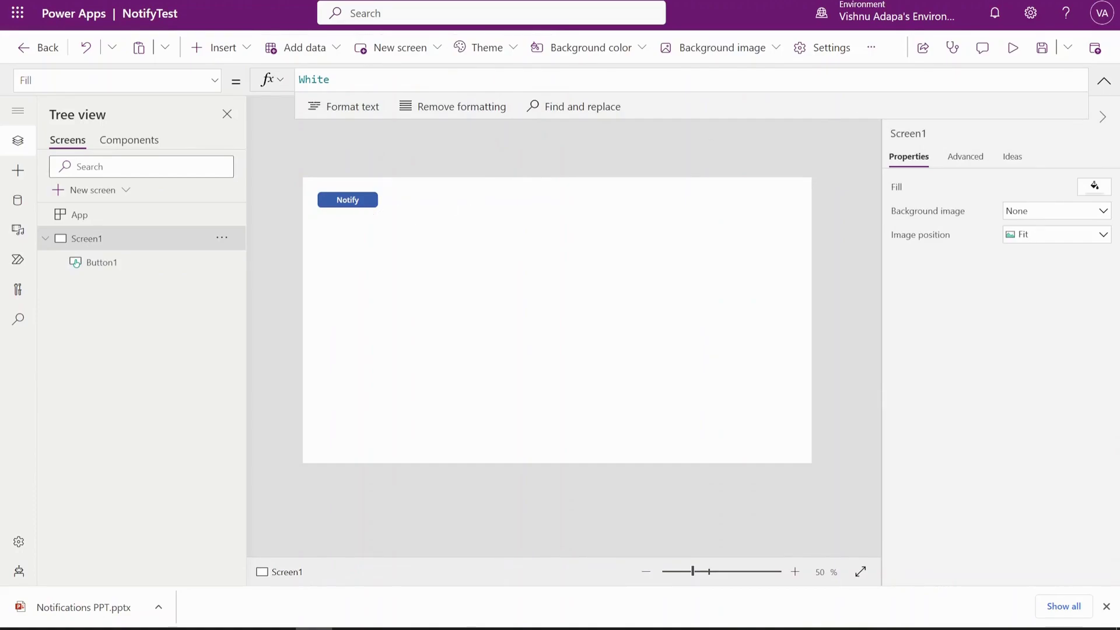
Step: Save the app and test the Notify button in preview, closing the preview and its tip at the end
click(1034, 52)
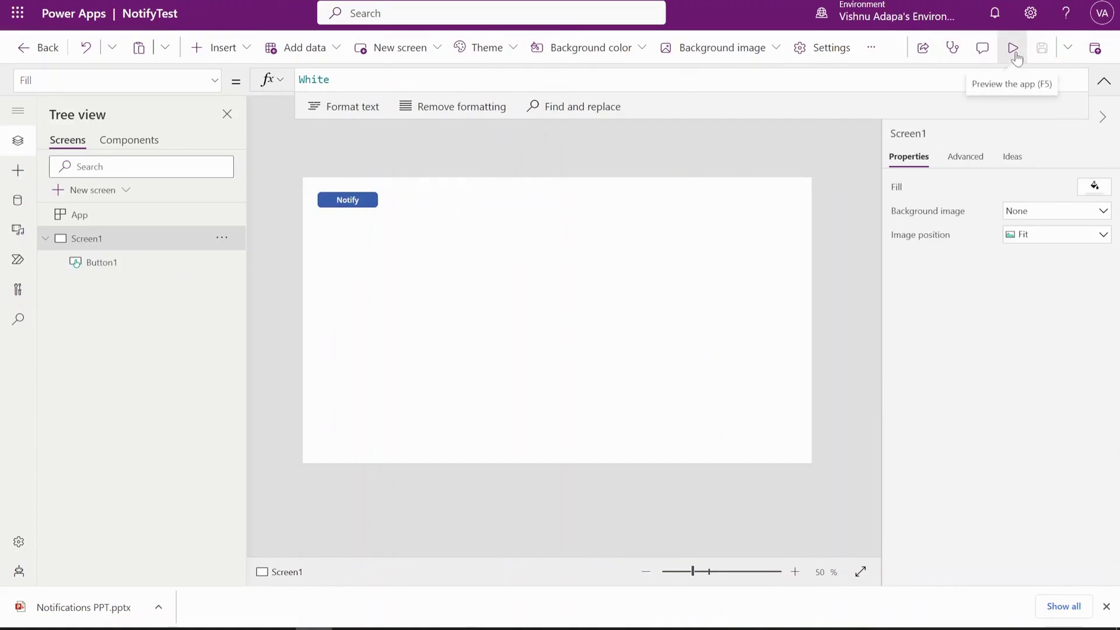
click(1013, 49)
click(195, 85)
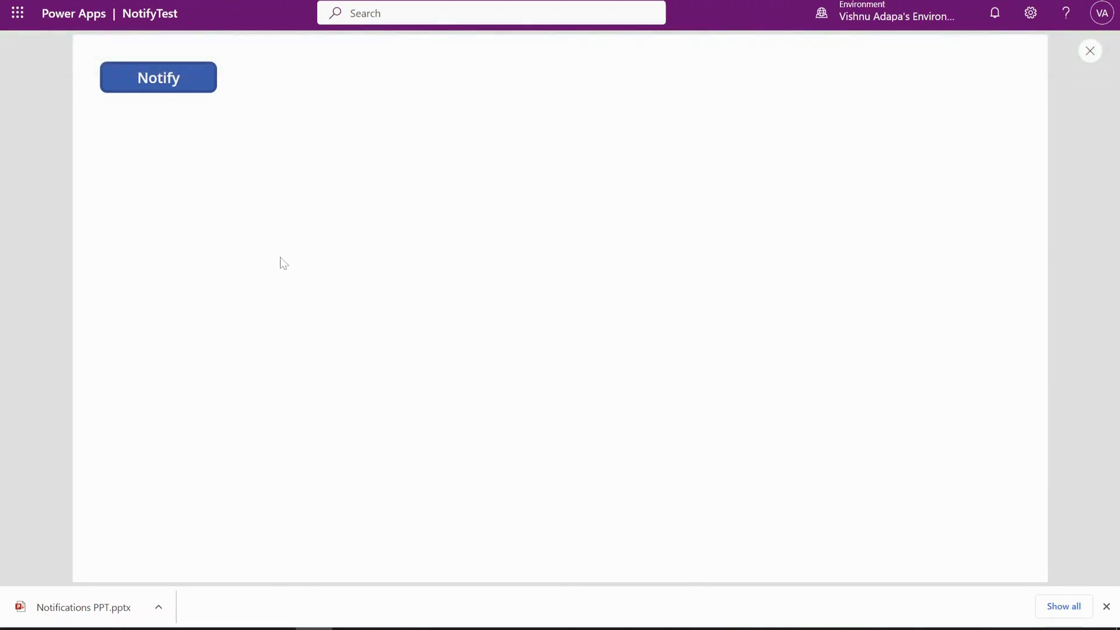
click(1090, 51)
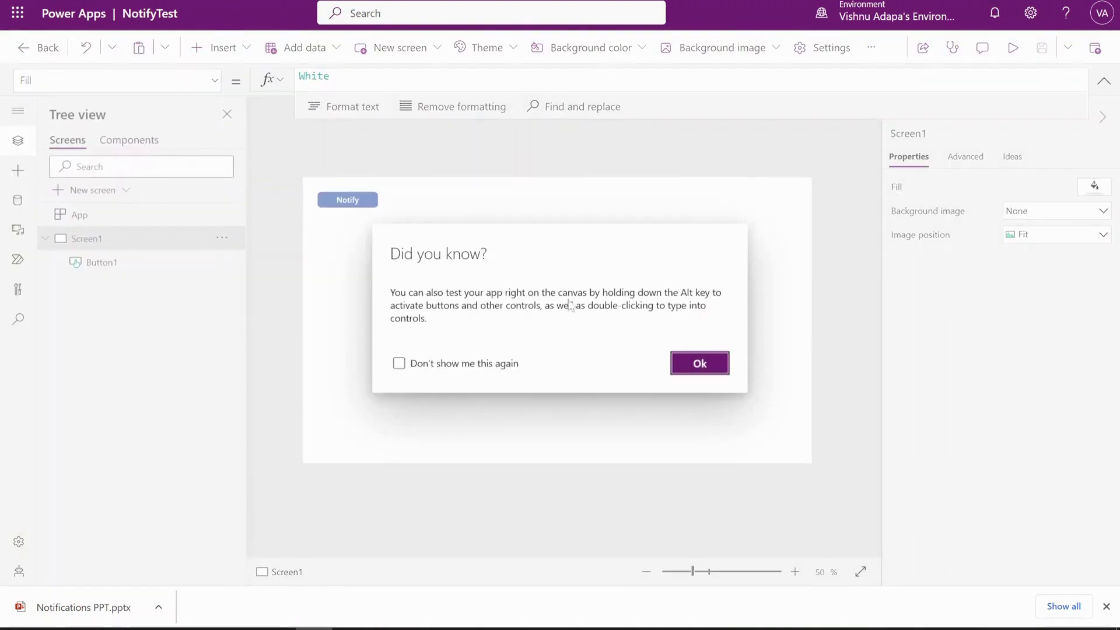
click(712, 362)
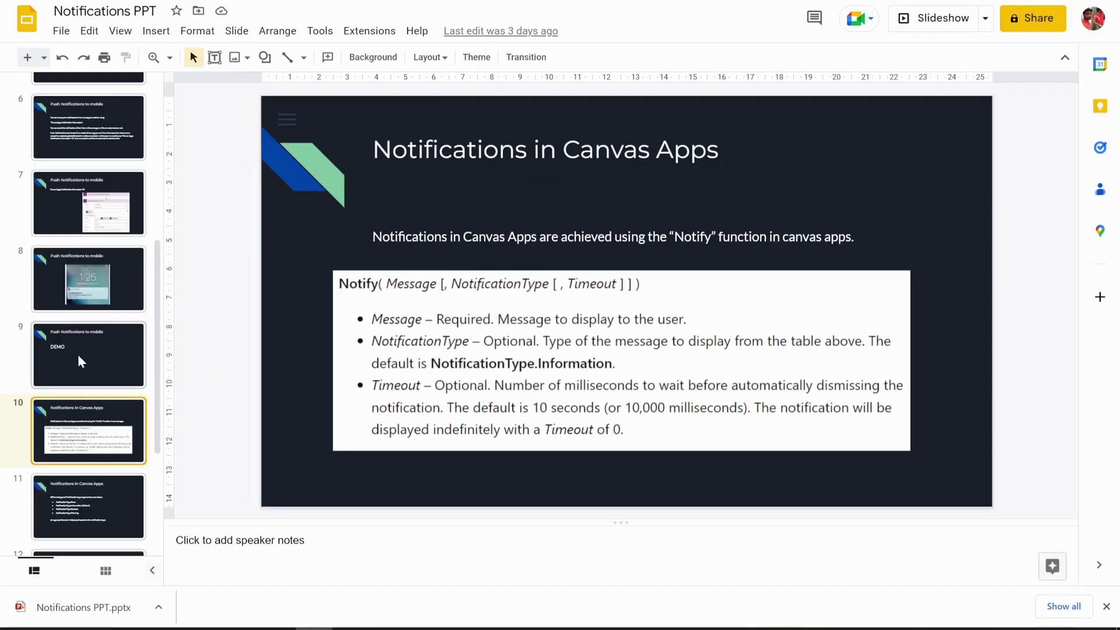
Step: In the Notifications PPT slides, go past the Notify function slide to the canvas apps DEMO slide and the end of the deck
scroll(121, 483, down, 3)
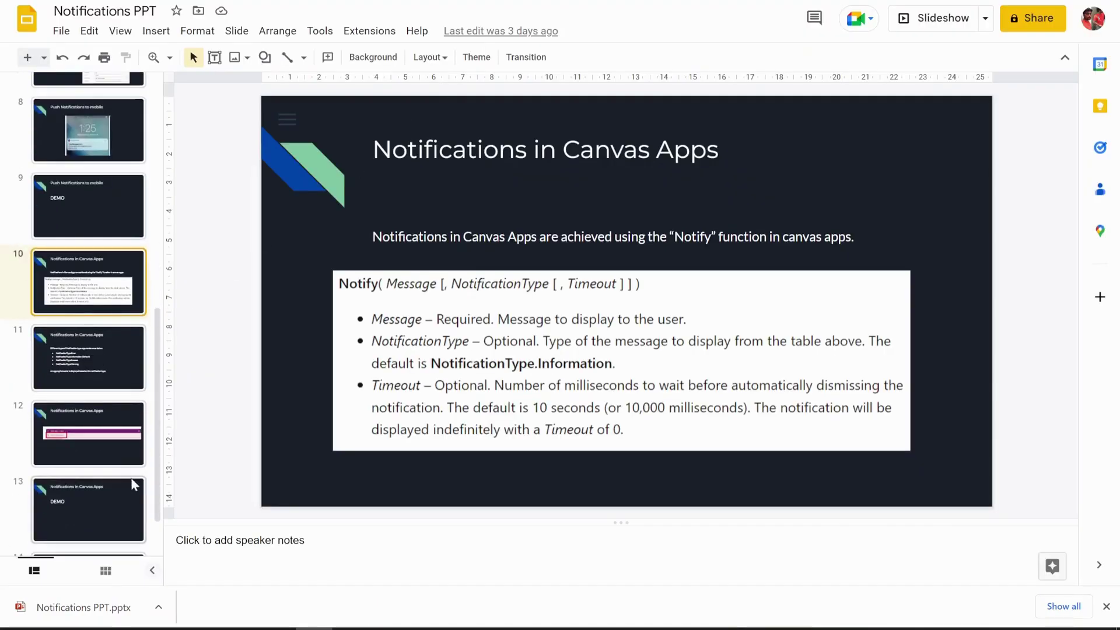
click(106, 440)
click(93, 499)
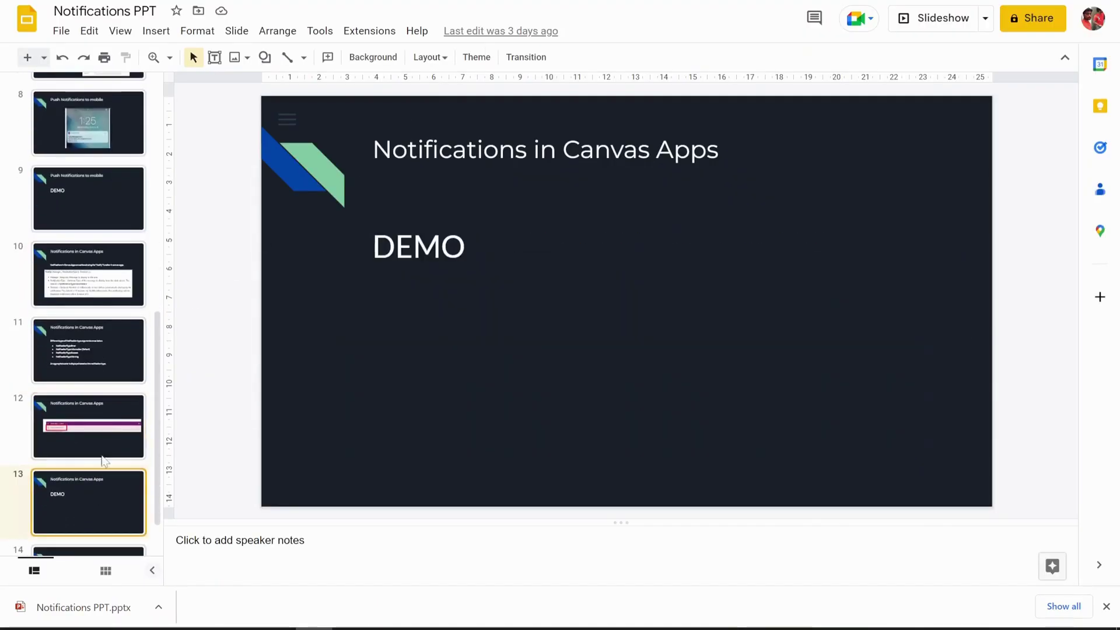
scroll(107, 432, down, 2)
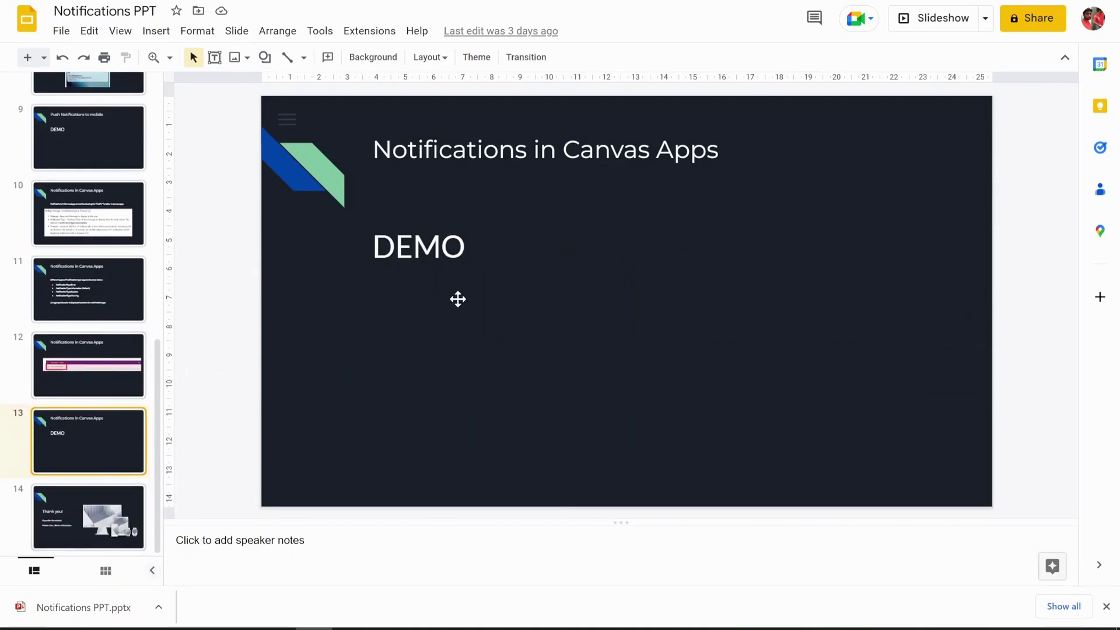